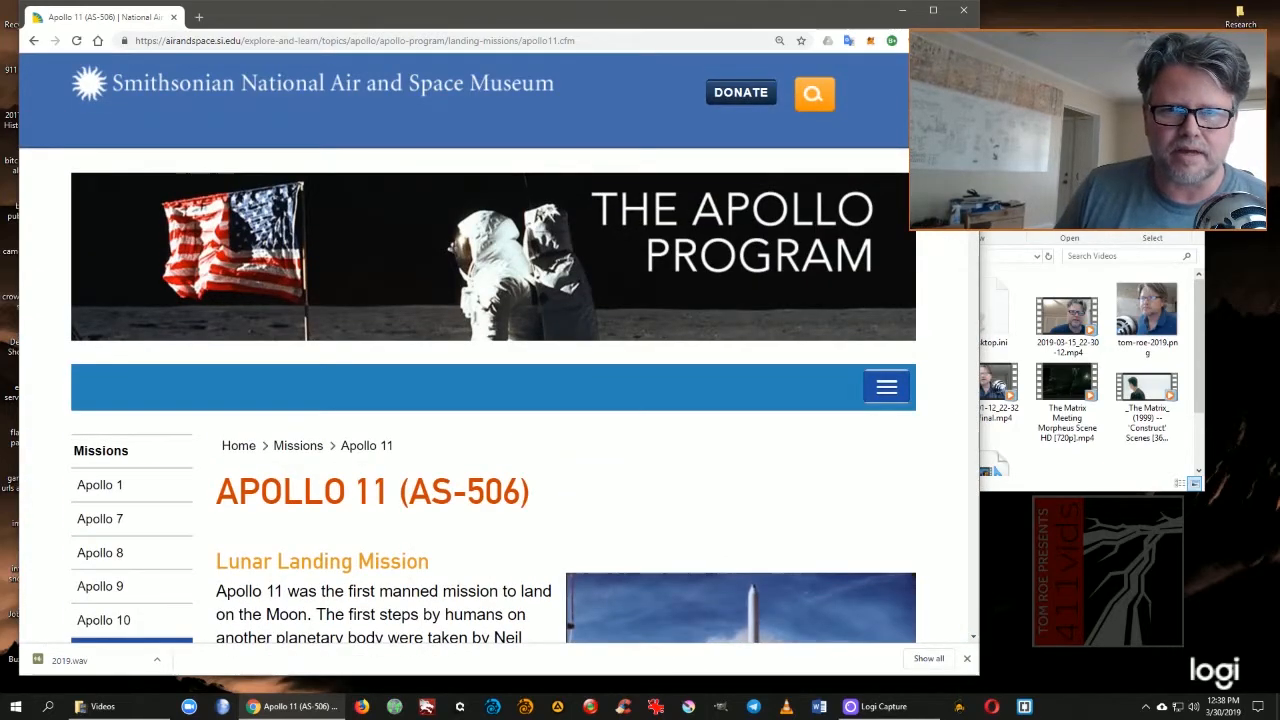
- Bring up the Internet Archive page for NASA's Apollo 11 audio and examine its list of recordings
drag(1279, 110, 491, 22)
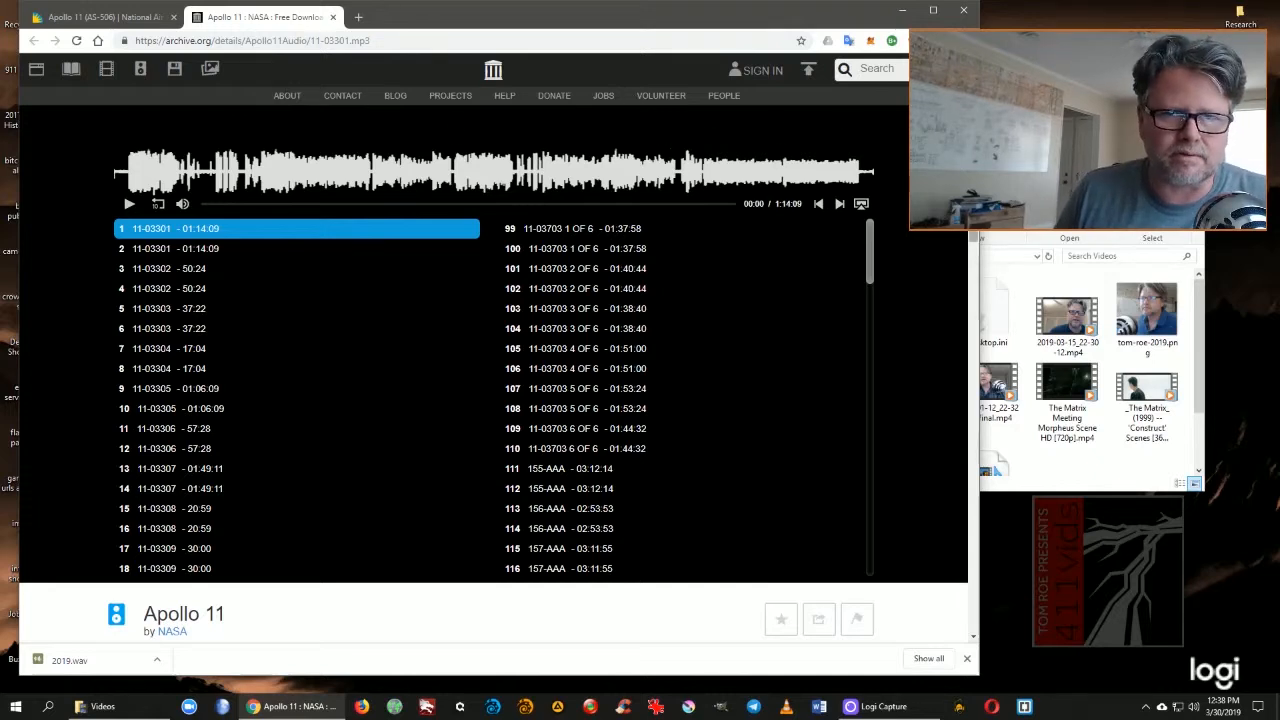
scroll(905, 238, down, 3)
scroll(905, 238, up, 3)
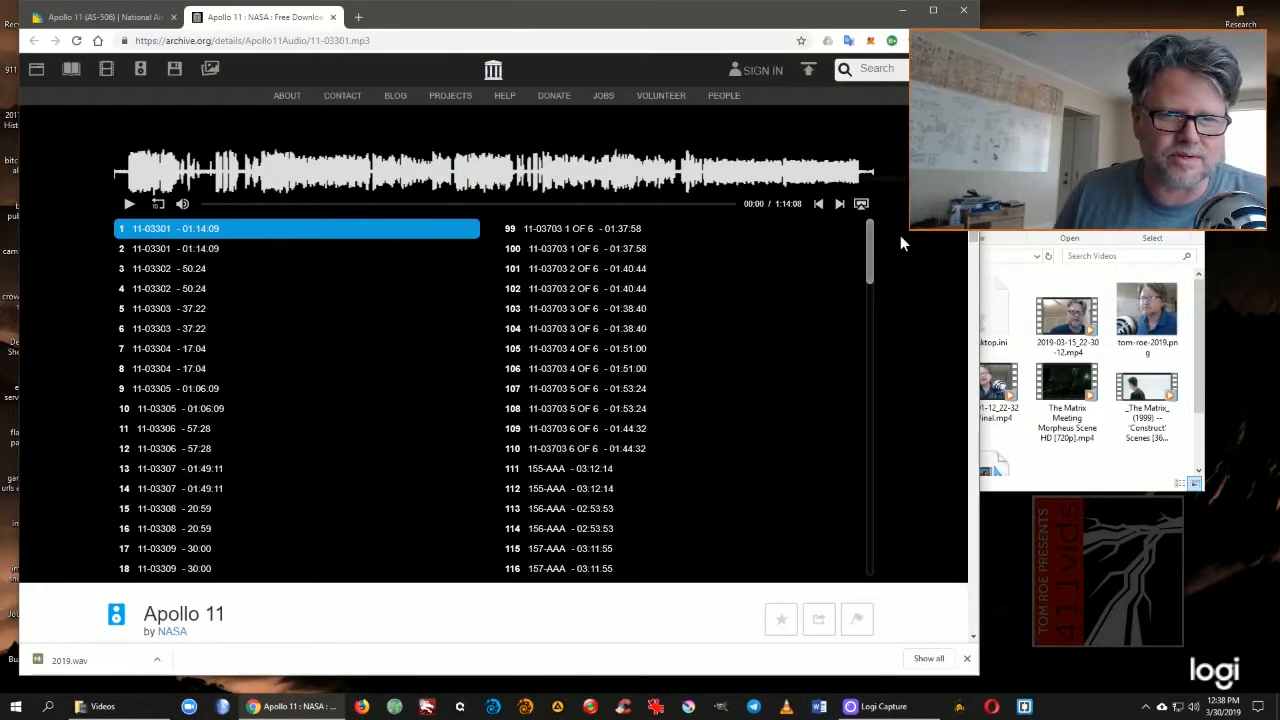
drag(873, 248, 868, 220)
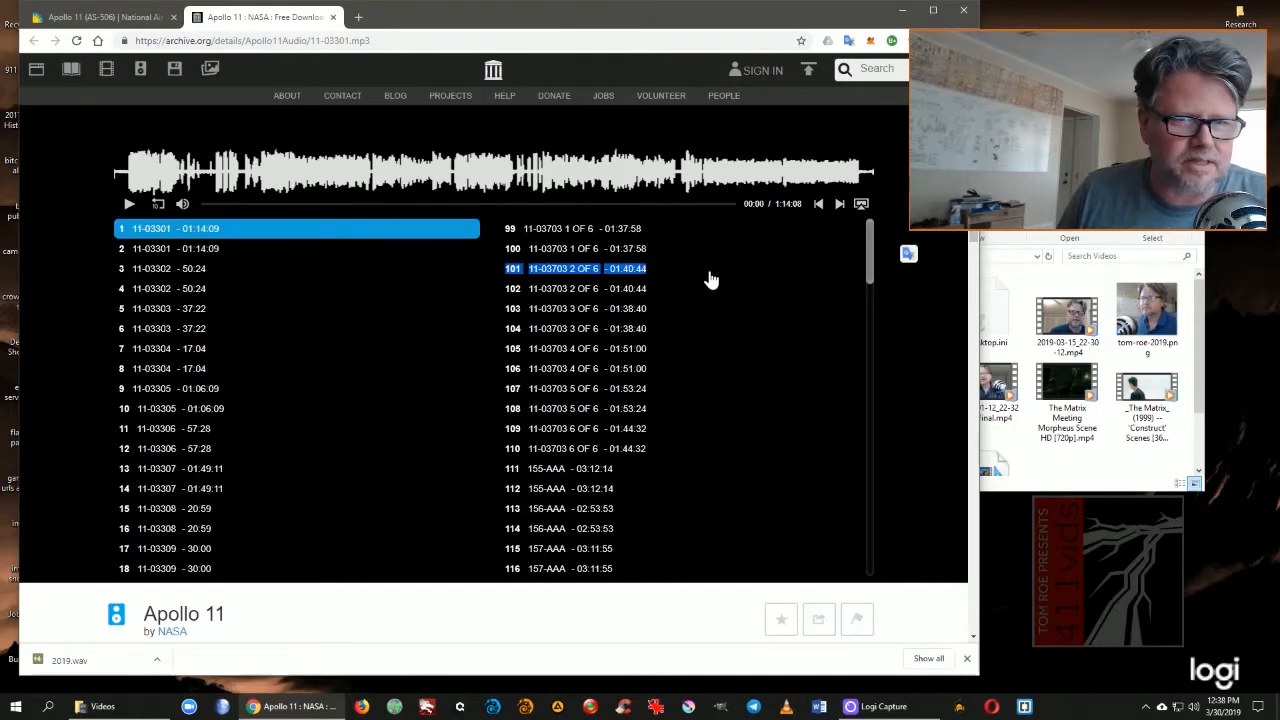
click(770, 258)
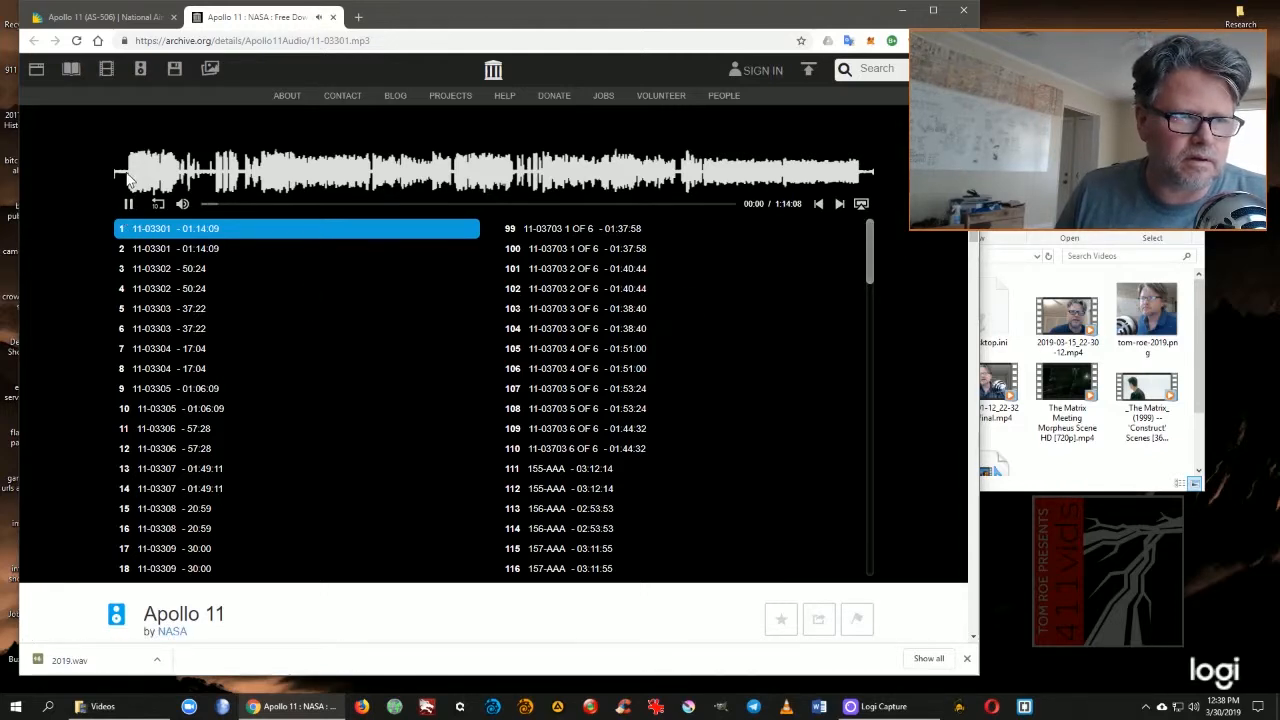
- Sample the first recording, 11-03301, at several points along its length and pause playback
drag(206, 205, 228, 210)
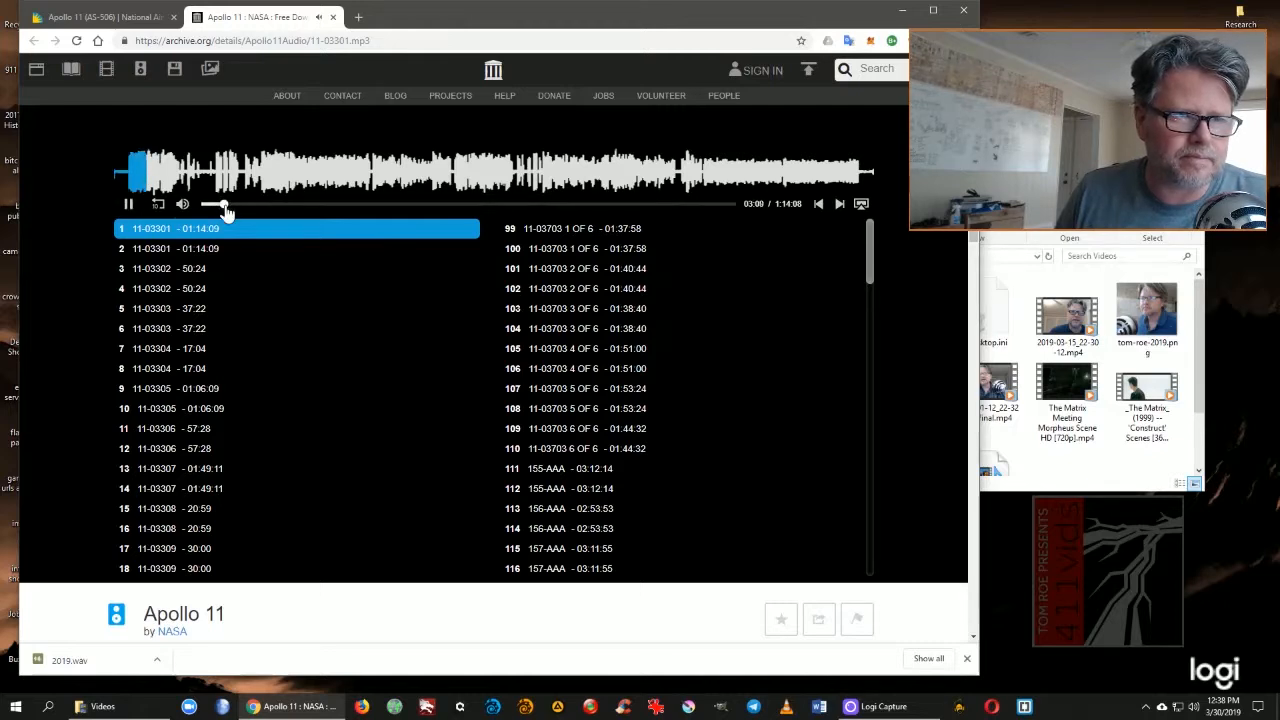
drag(226, 210, 363, 210)
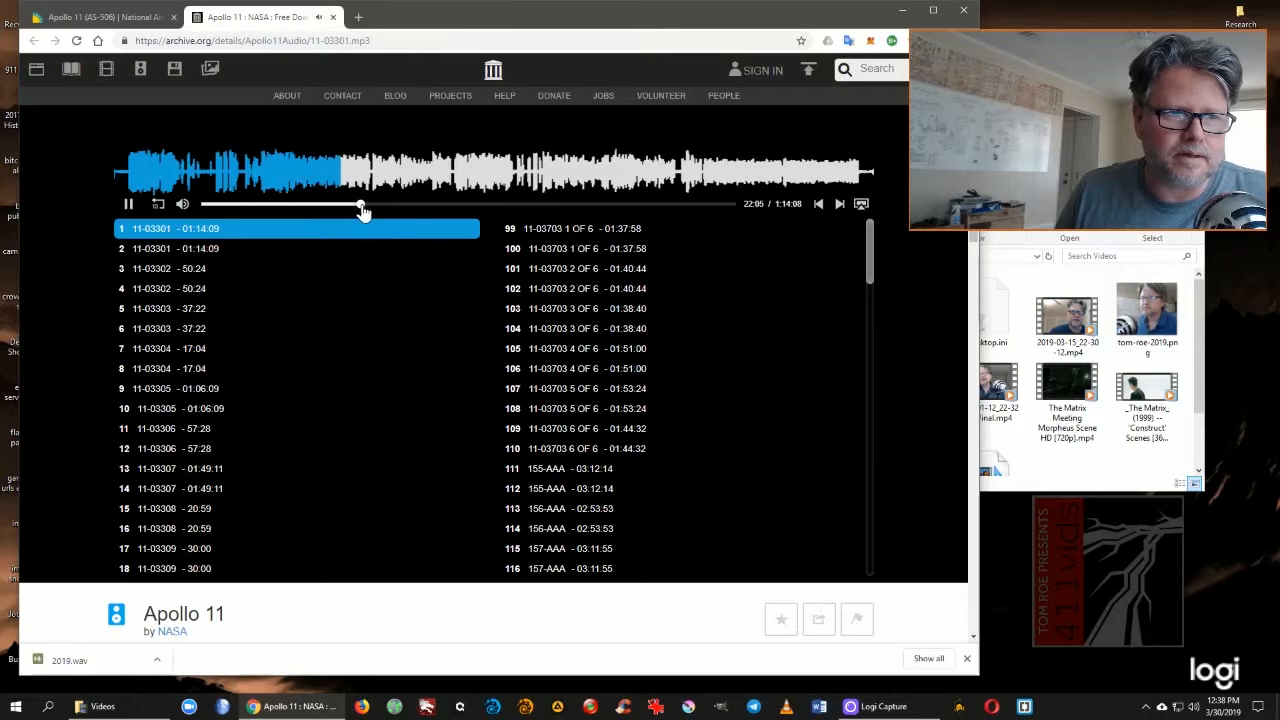
click(674, 209)
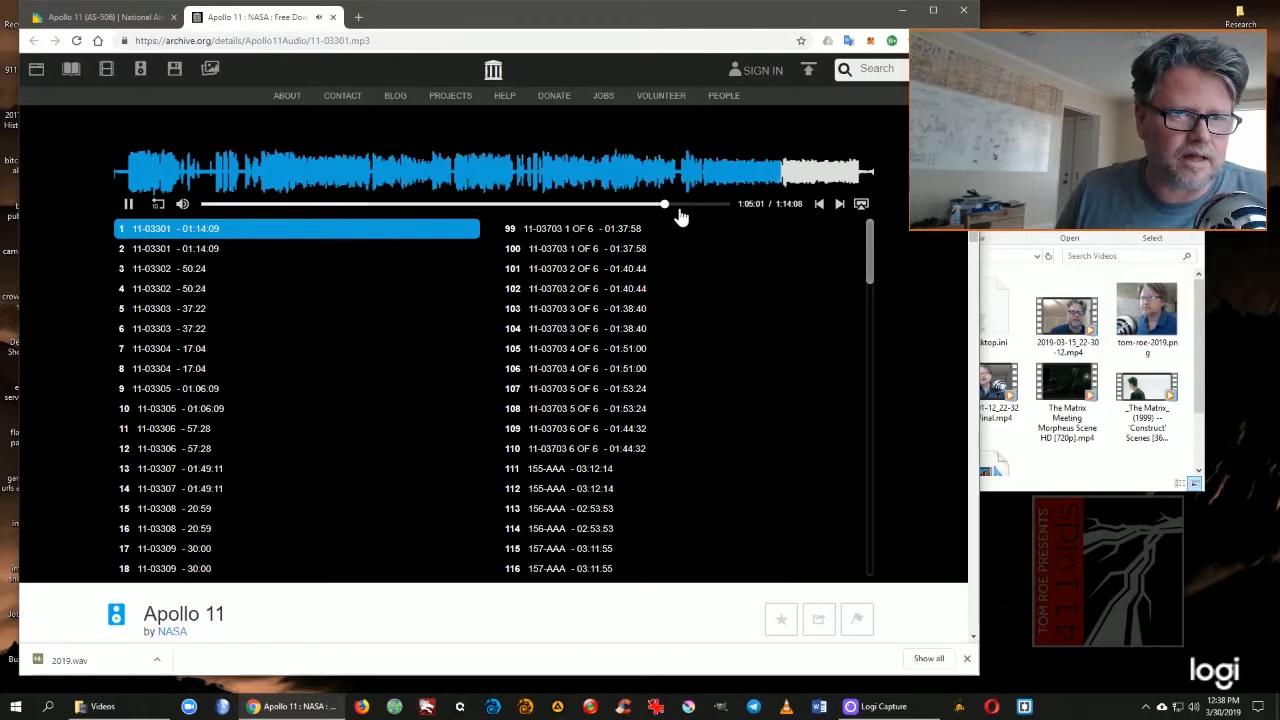
drag(666, 214, 700, 218)
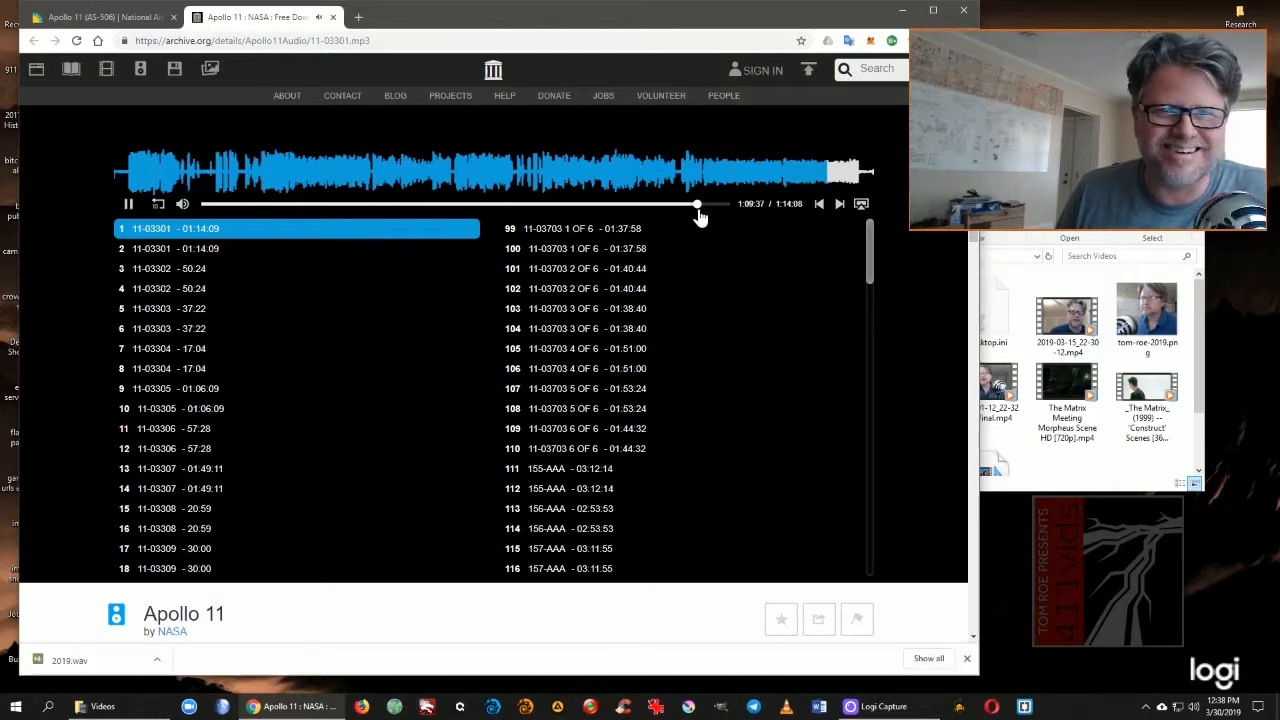
drag(710, 217, 655, 212)
click(128, 205)
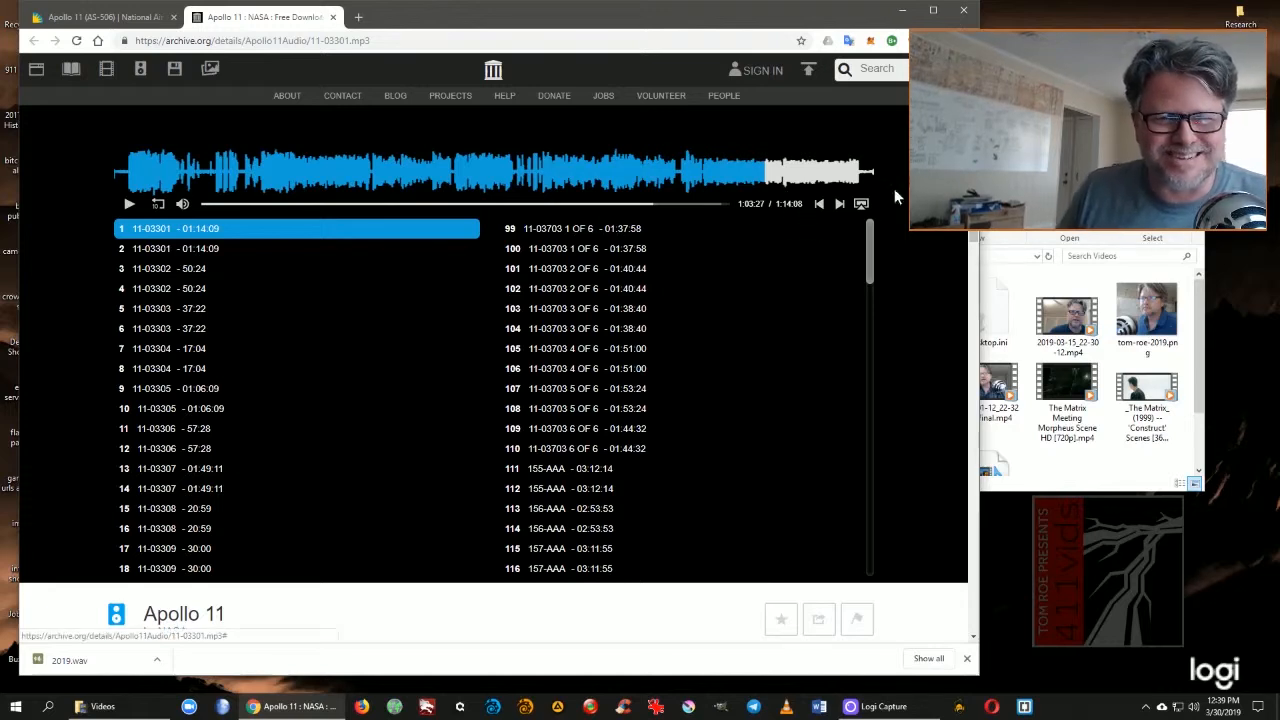
- Open 11-03301.wav from the page's WAVE downloads and start saving it to the 2019-03-30 NASA Audio 1 folder
scroll(943, 380, down, 10)
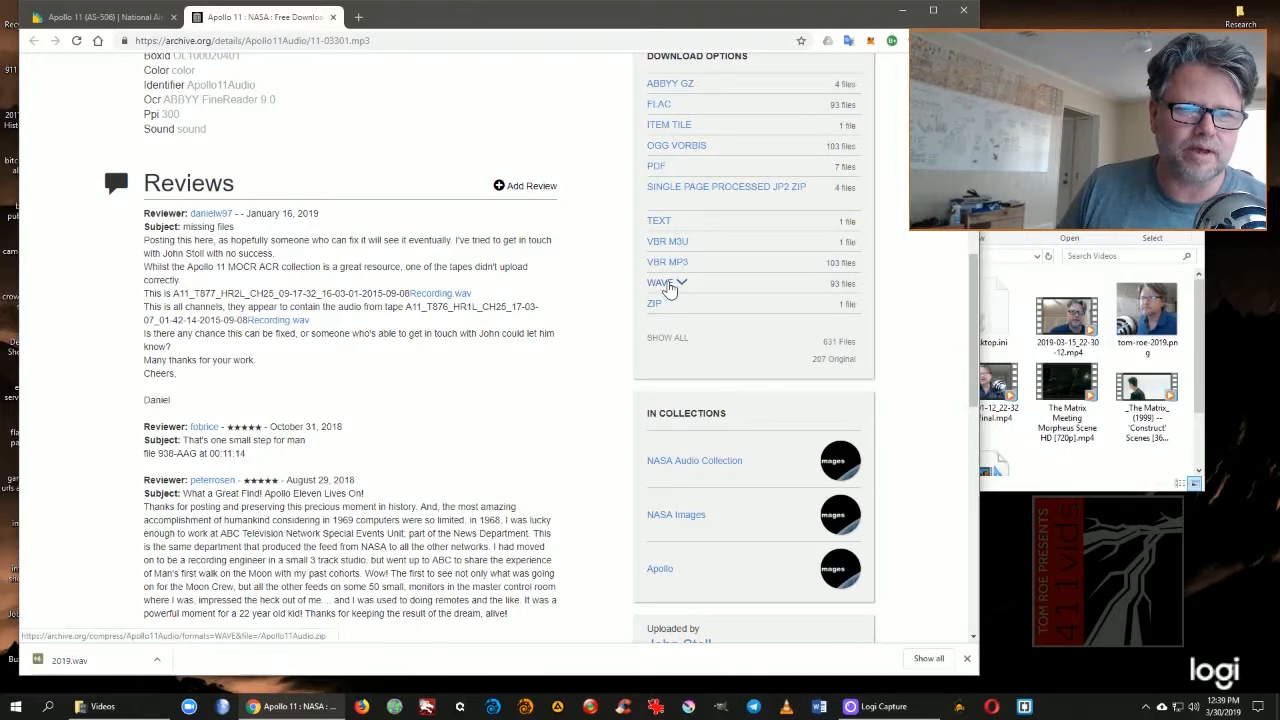
click(662, 284)
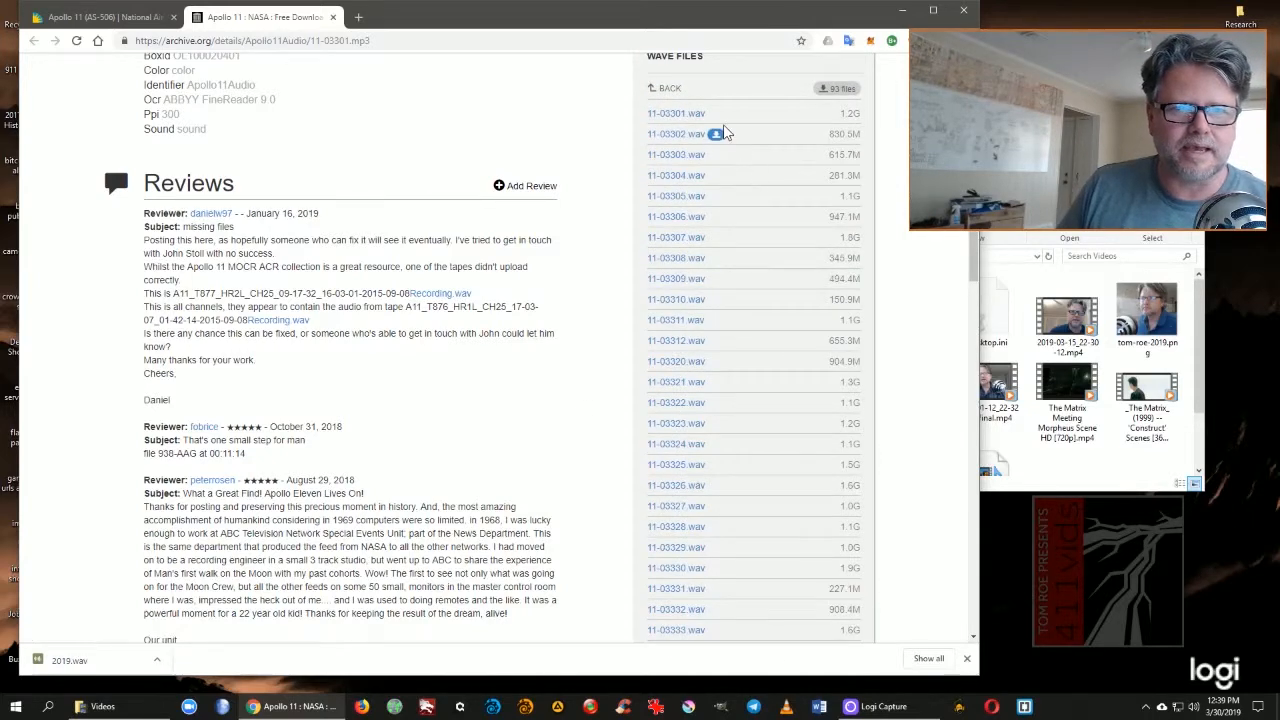
scroll(723, 133, up, 1)
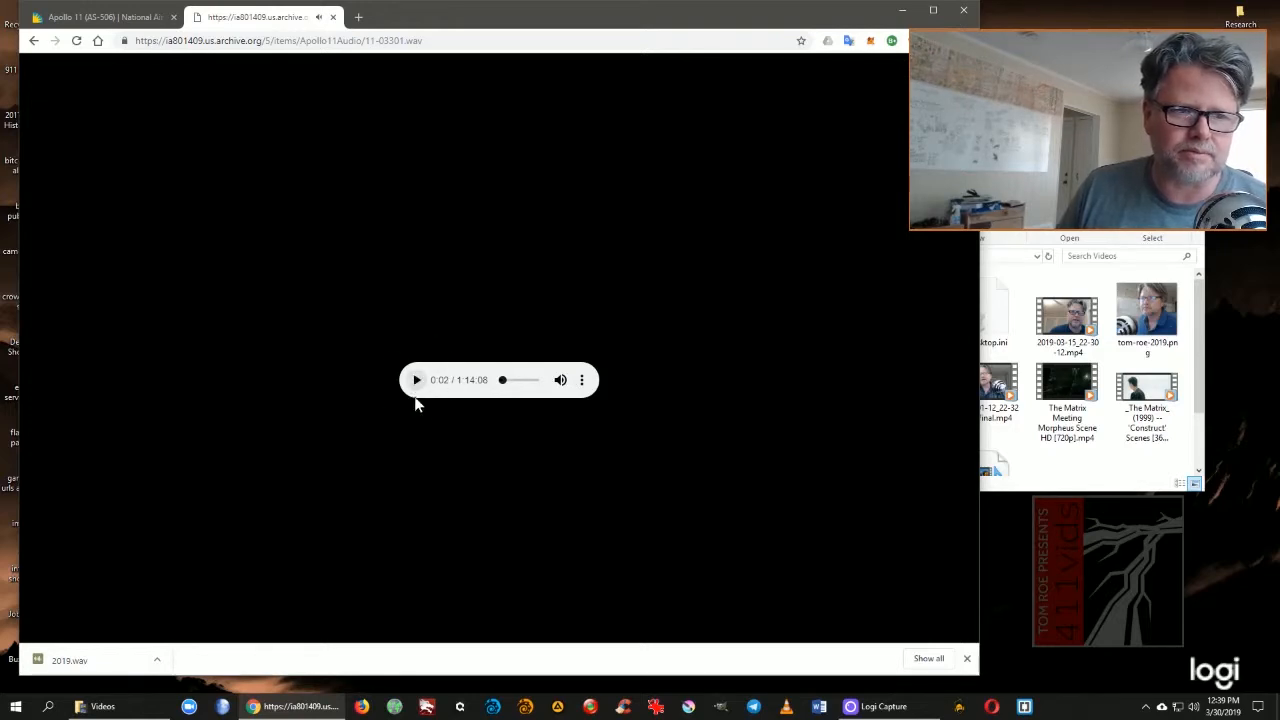
click(582, 382)
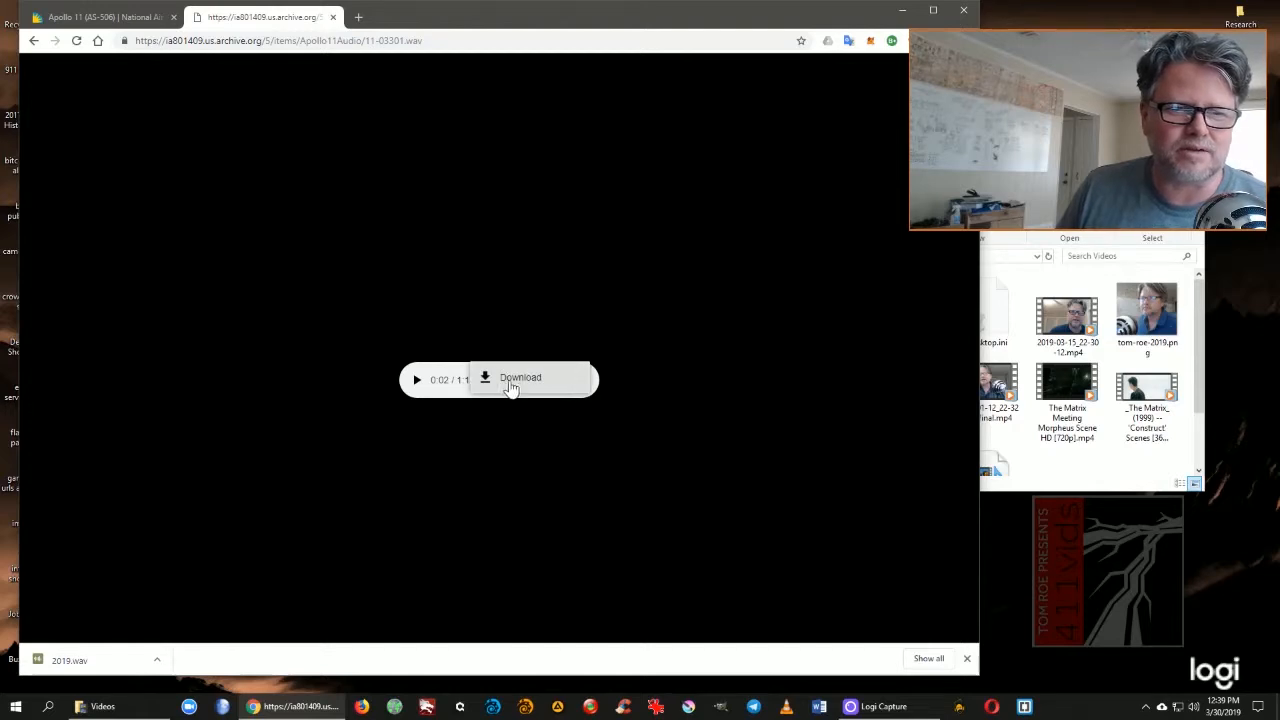
click(510, 387)
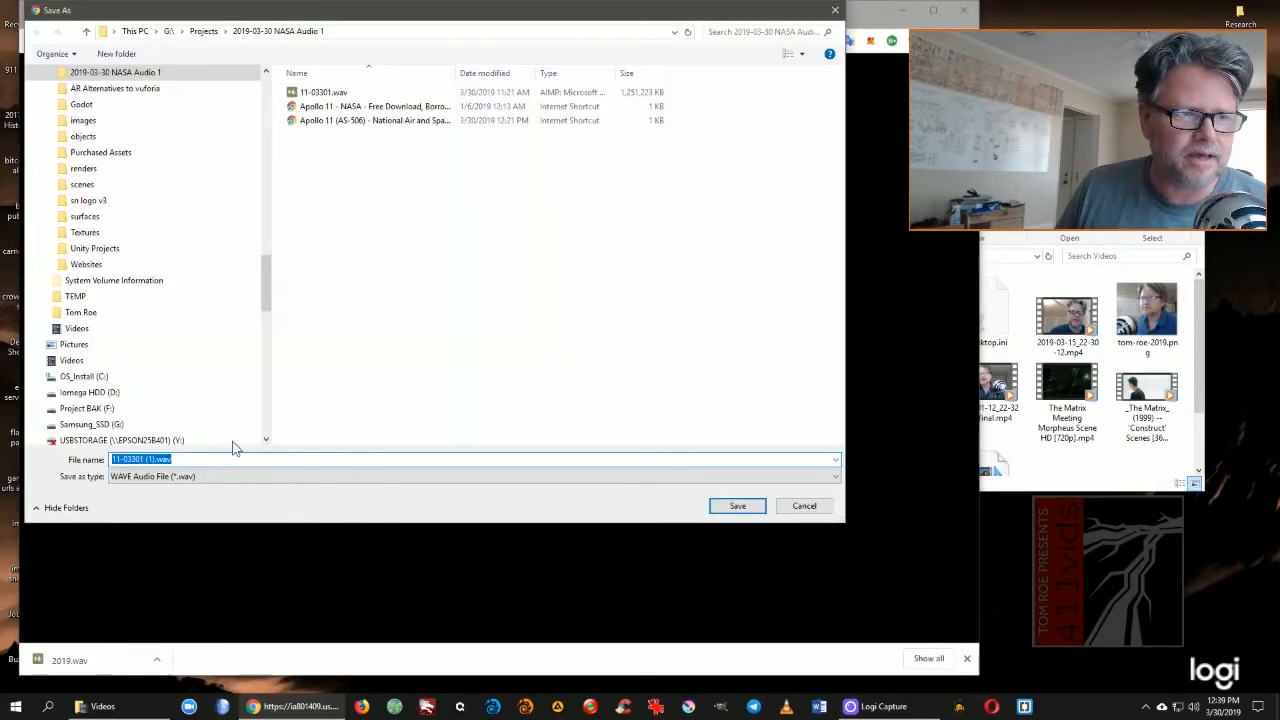
drag(600, 28, 581, 96)
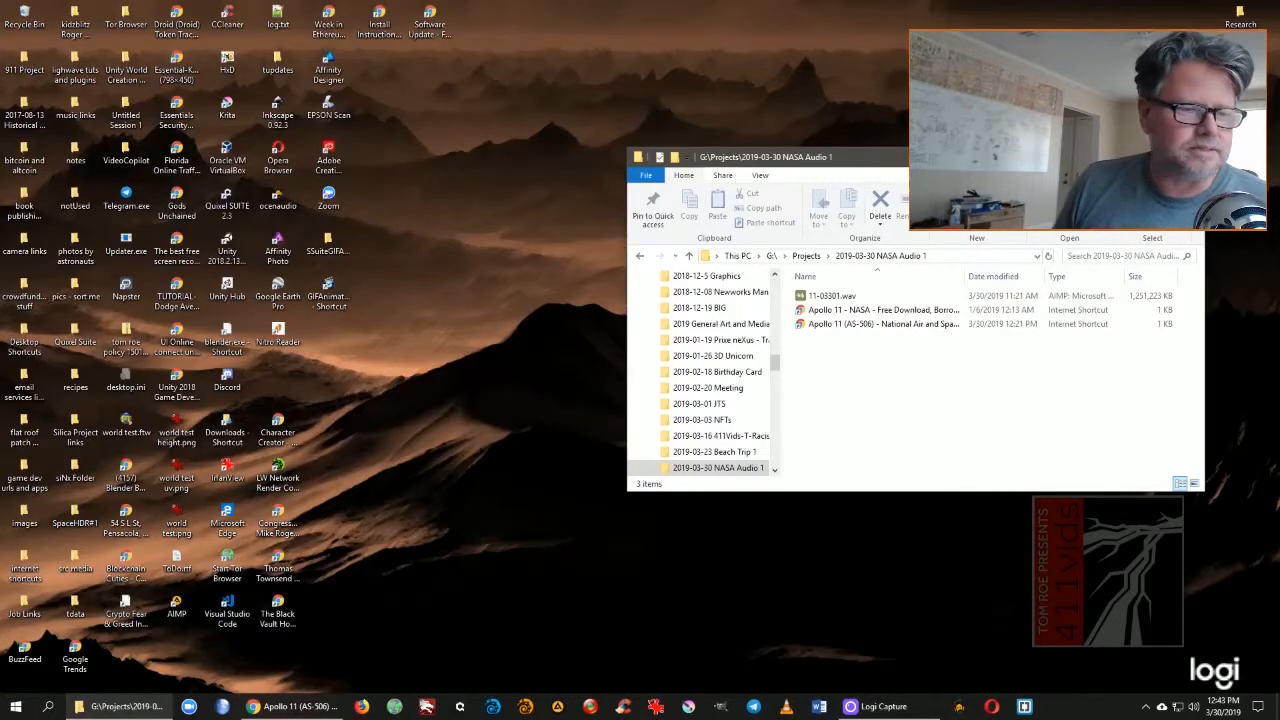
- Launch Adobe Audition CC 2019 and minimize its window
click(16, 706)
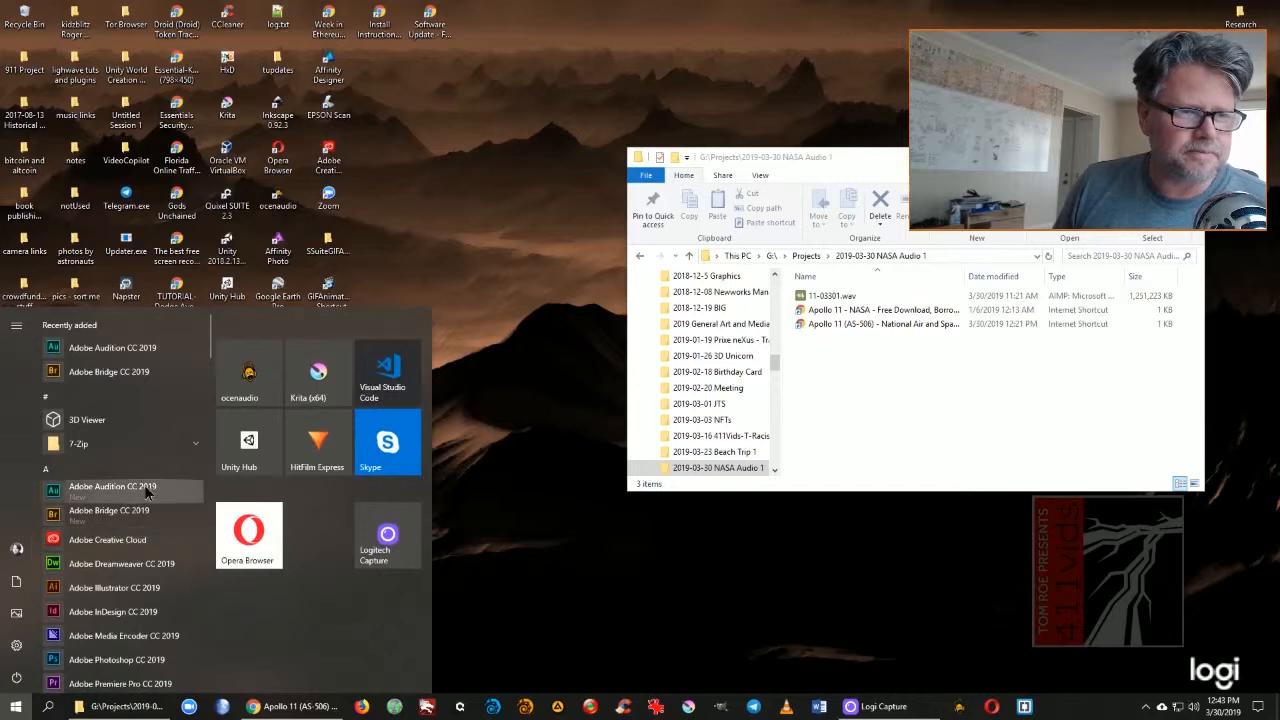
click(113, 487)
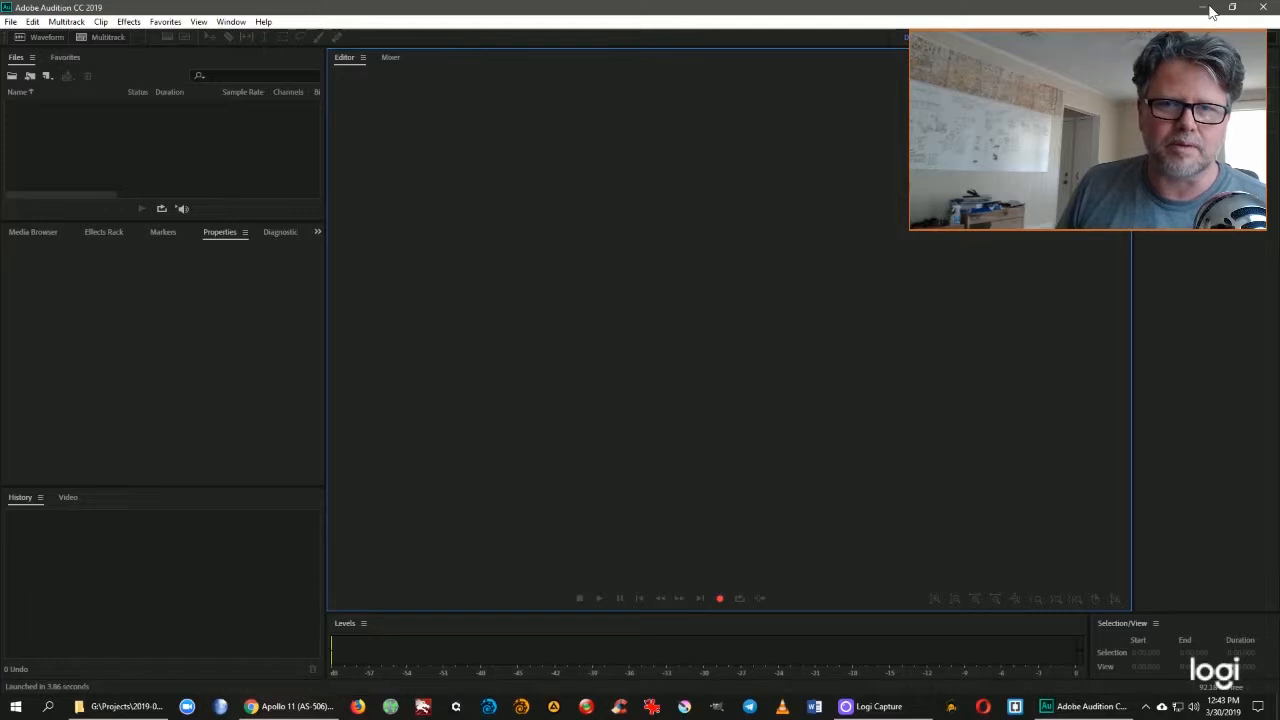
click(1209, 8)
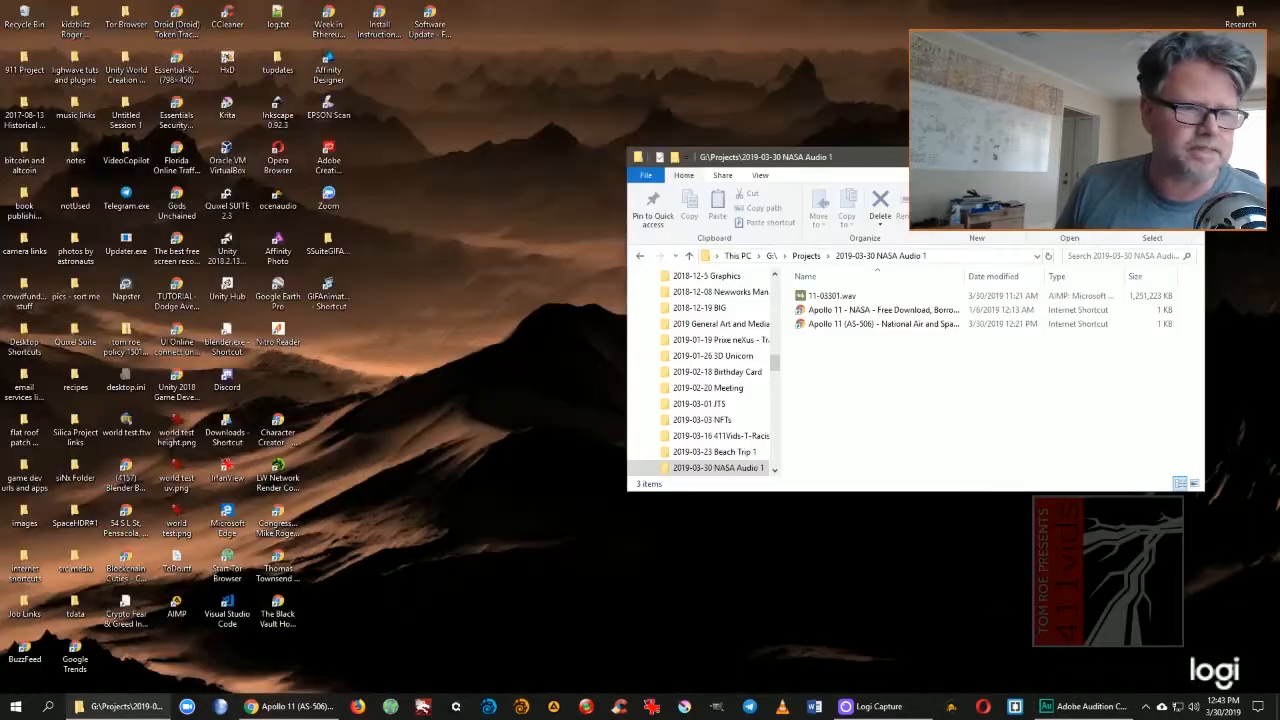
- Find Adobe Premiere Pro CC 2019 among the installed programs and launch it
click(14, 710)
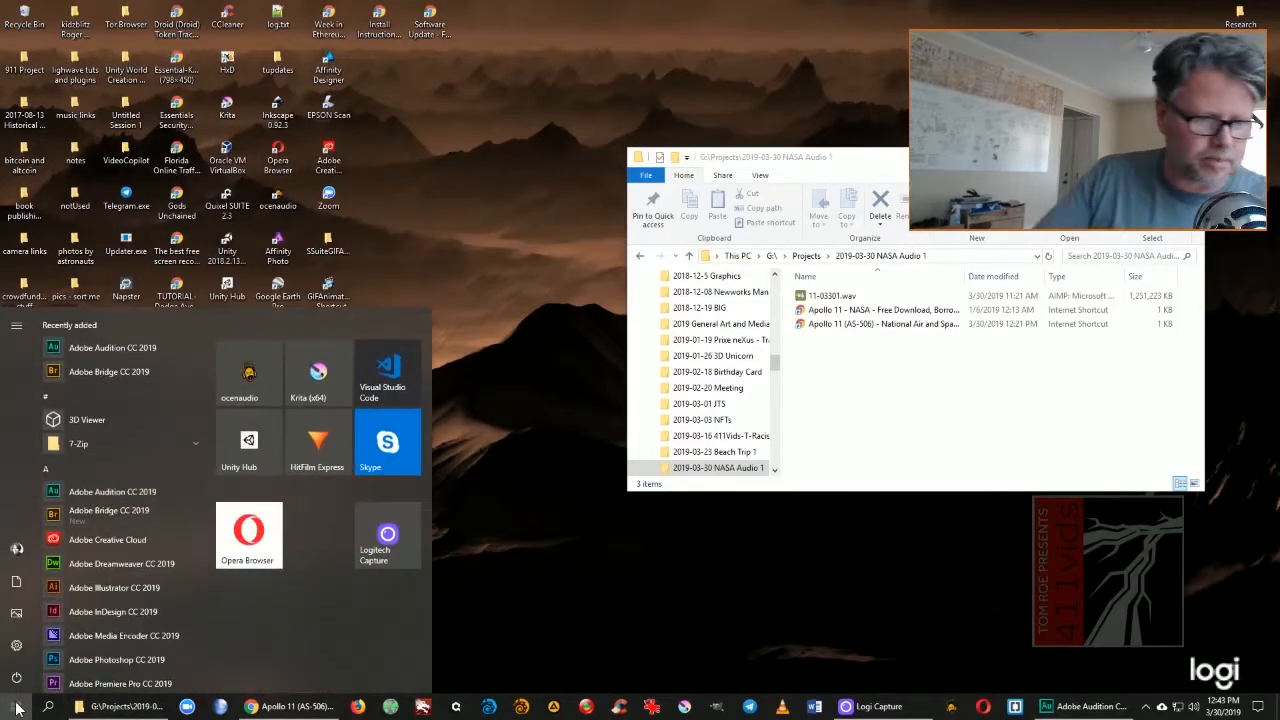
text(paint)
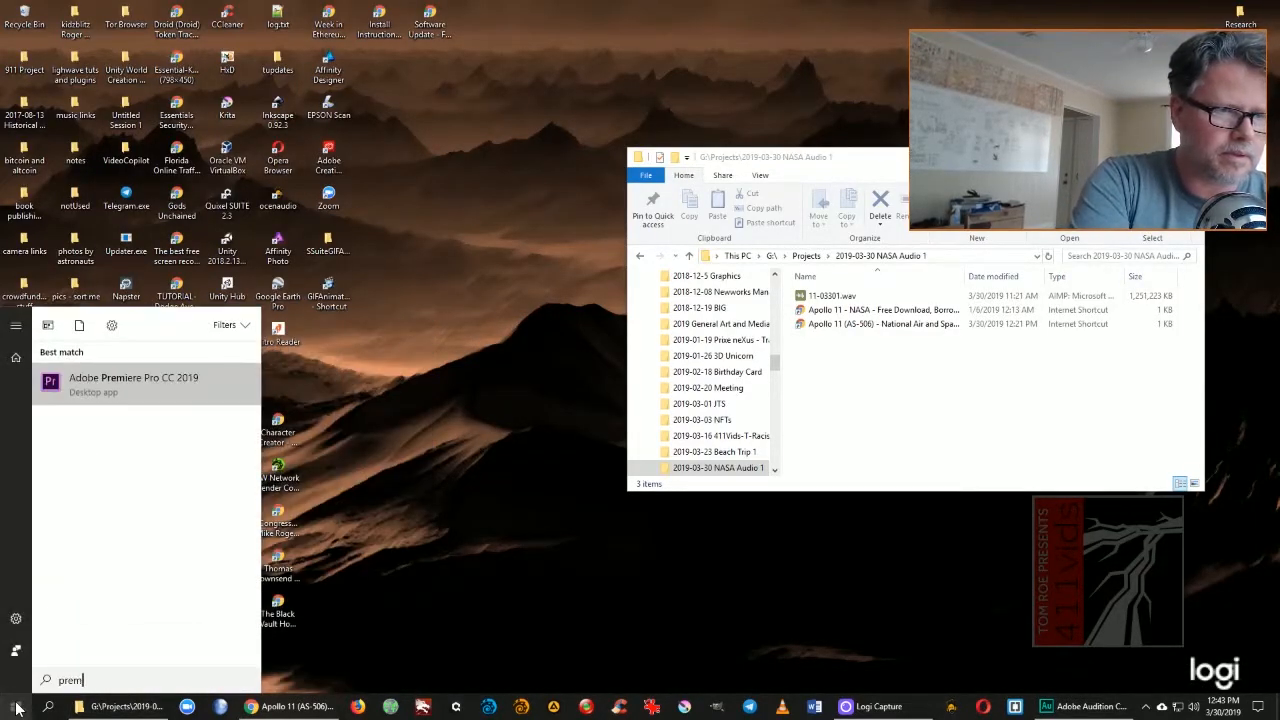
key(Return)
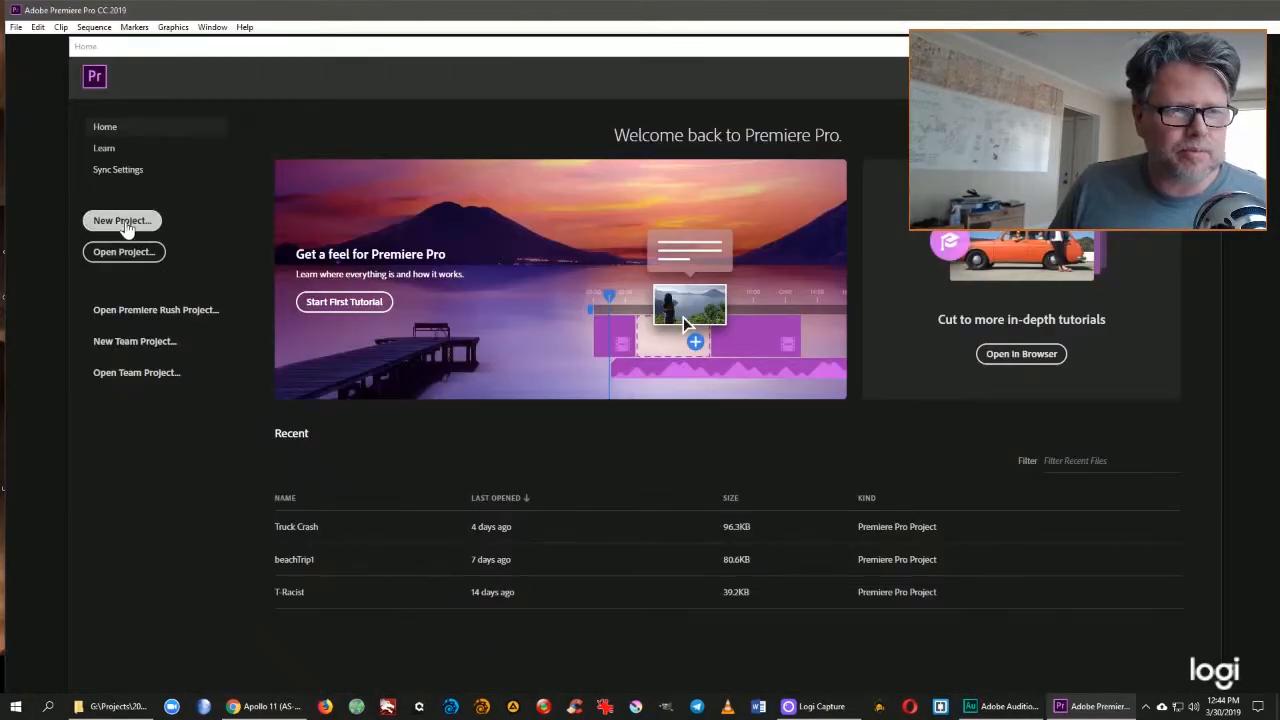
- Create a new project named audio 1 test in G:\Projects\2019-03-30 NASA Audio 1 and maximize the Premiere Pro window
click(122, 221)
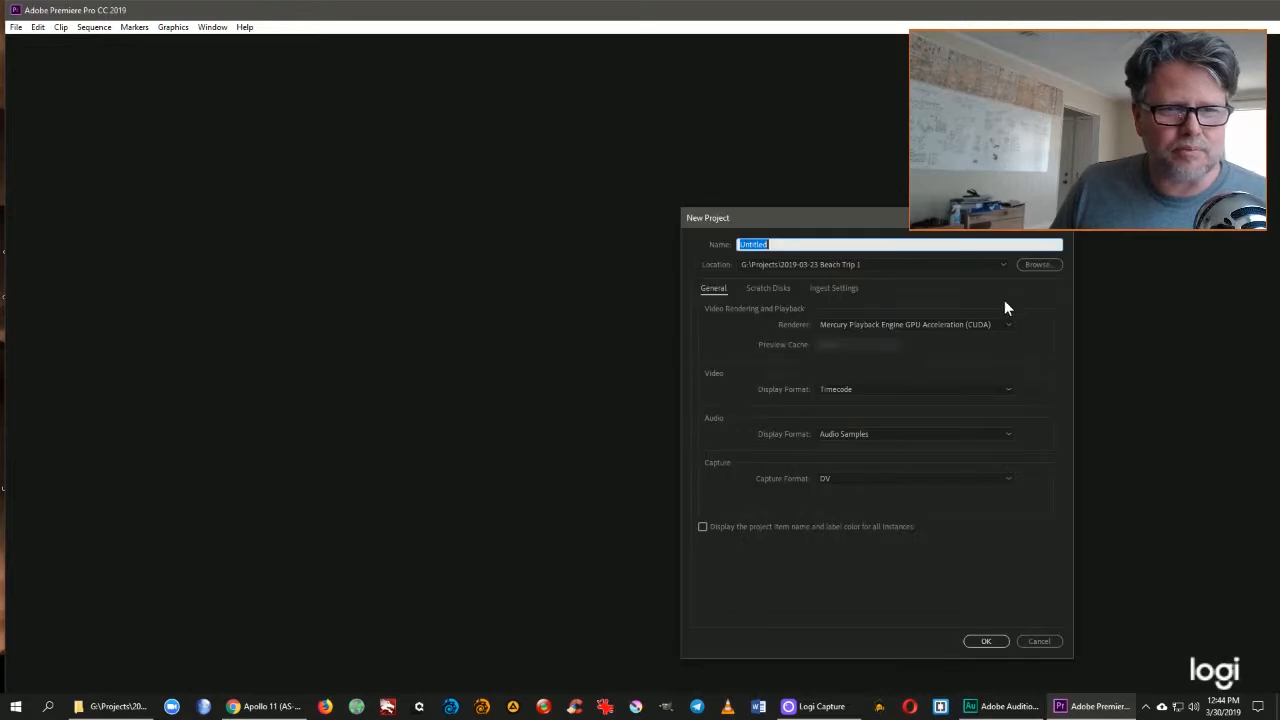
click(1040, 264)
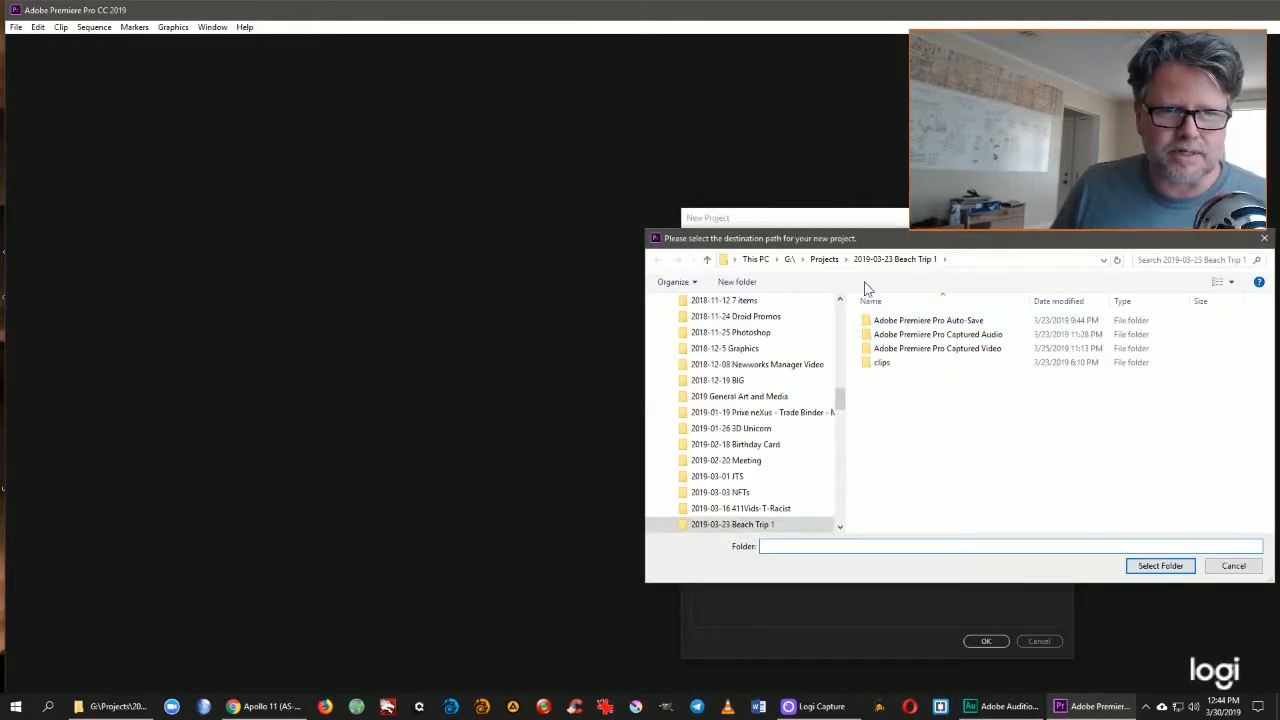
click(826, 260)
double_click(946, 331)
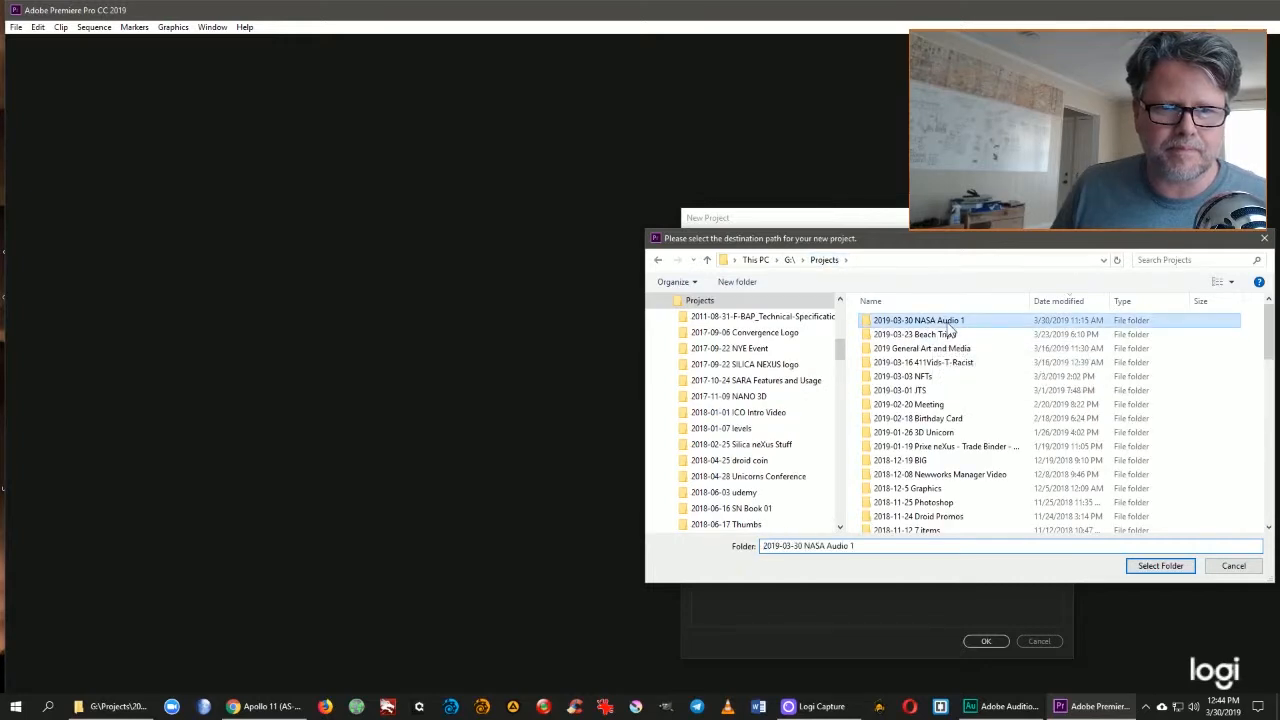
click(1160, 565)
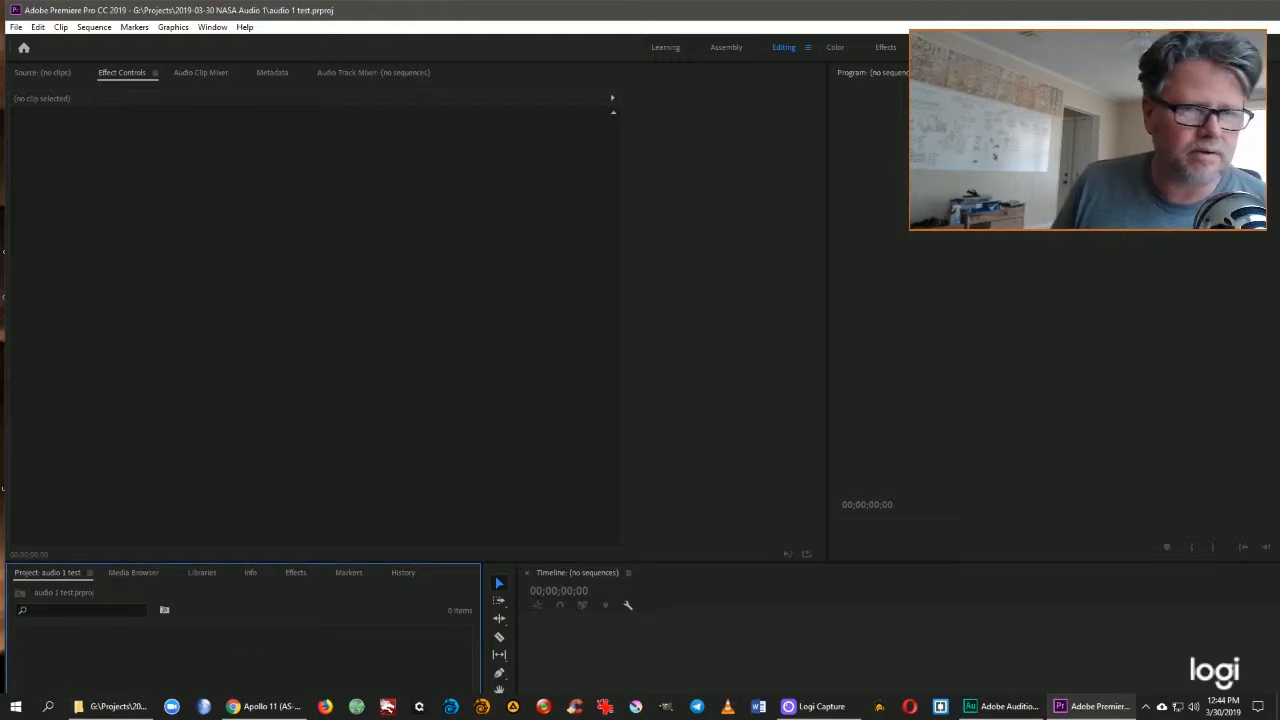
drag(1222, 14, 1027, 60)
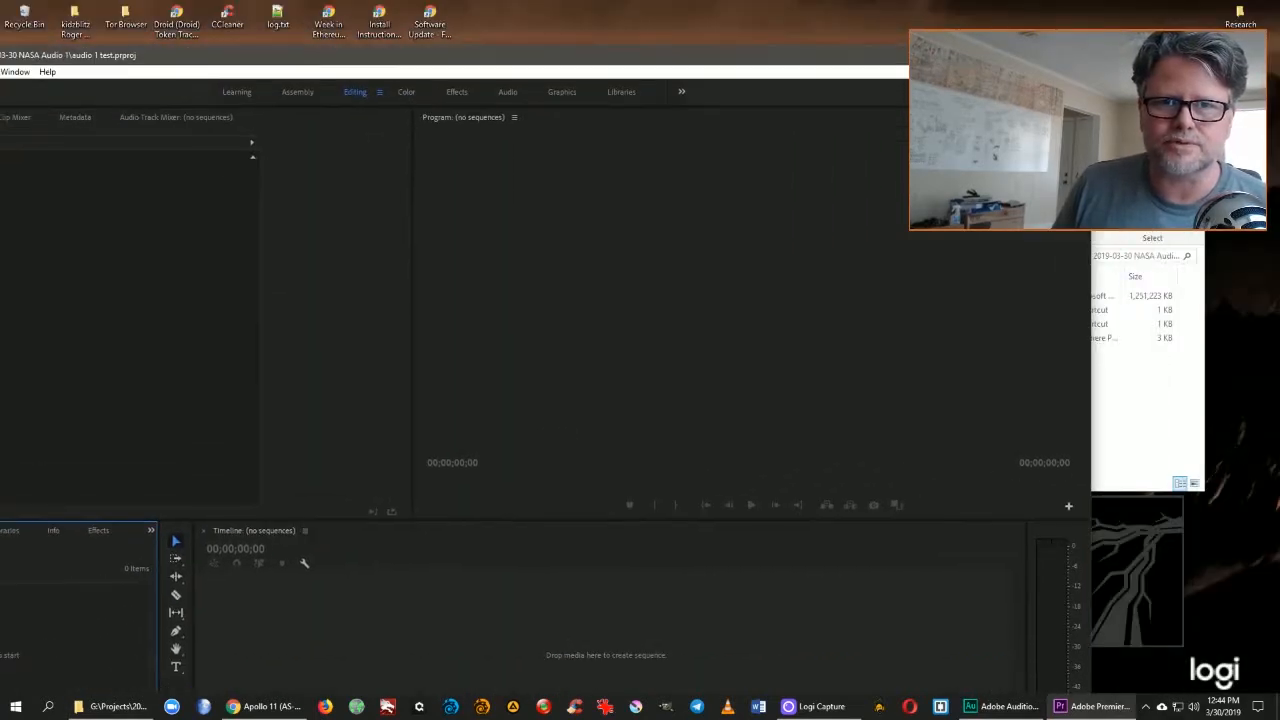
click(1040, 57)
- Switch to Logi Capture, set the recording to show only source 2 without the webcam overlay, and minimize its window
mouse_move(1008, 716)
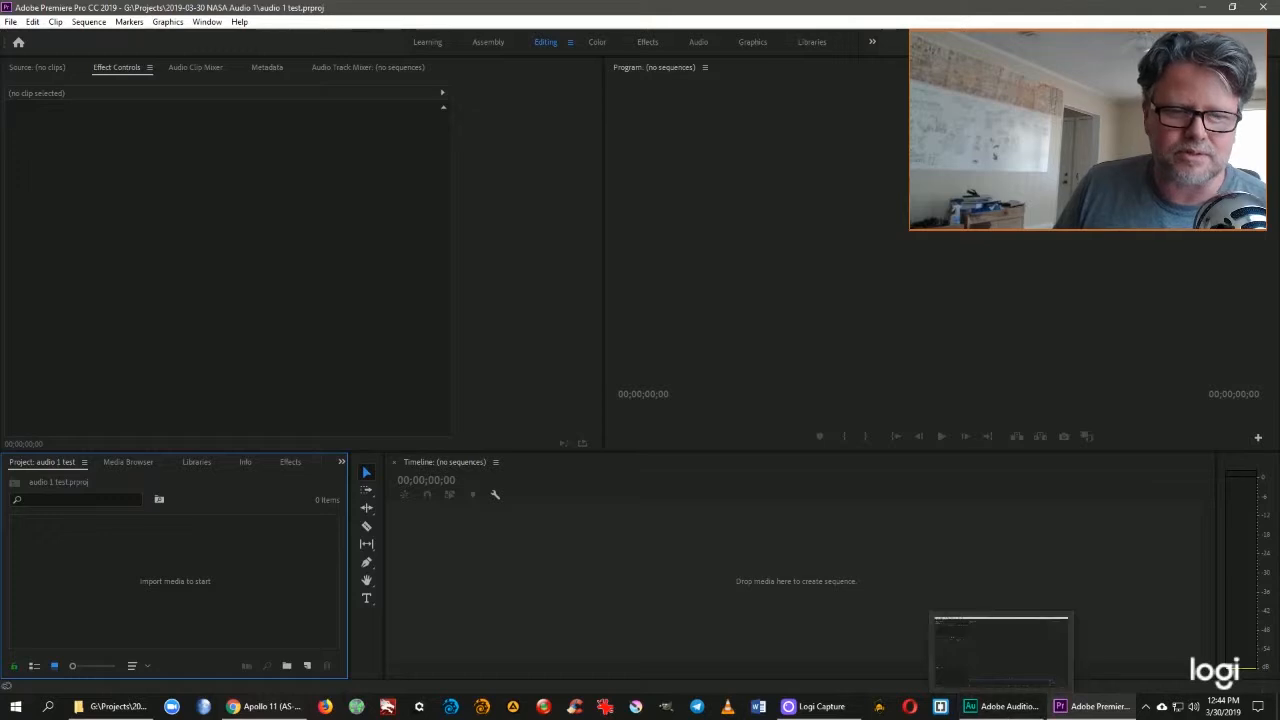
click(820, 706)
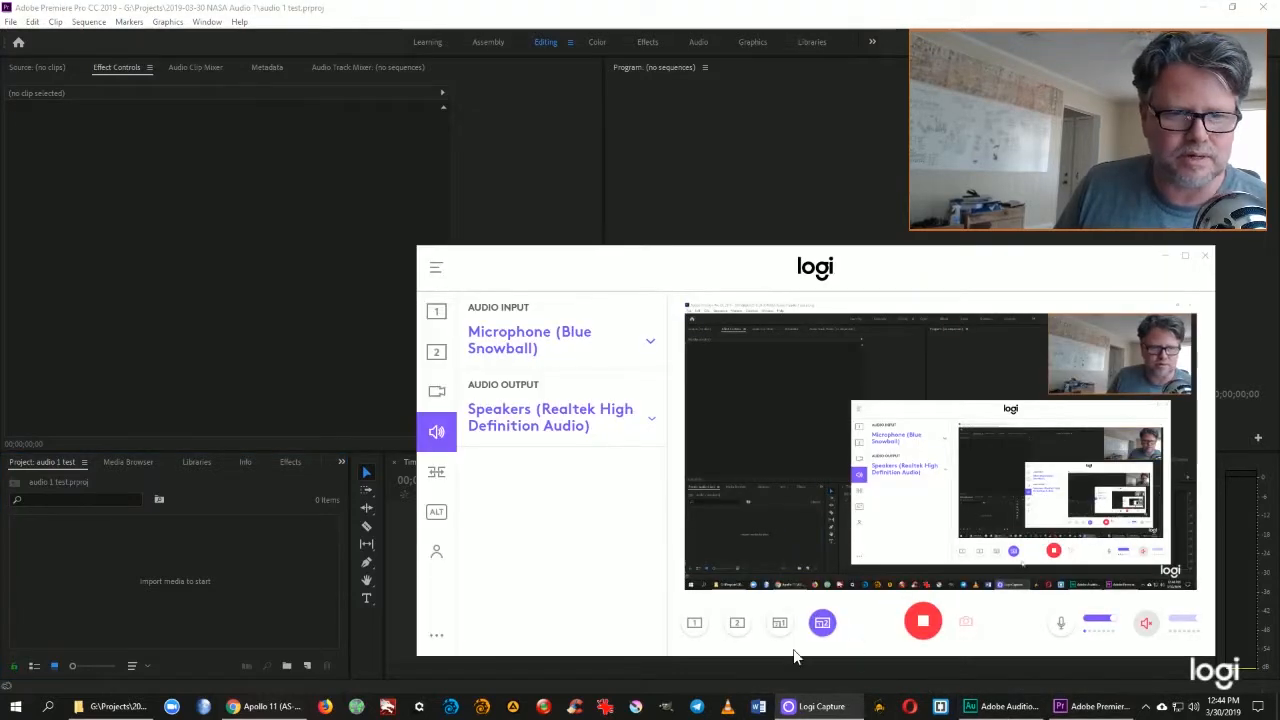
click(736, 623)
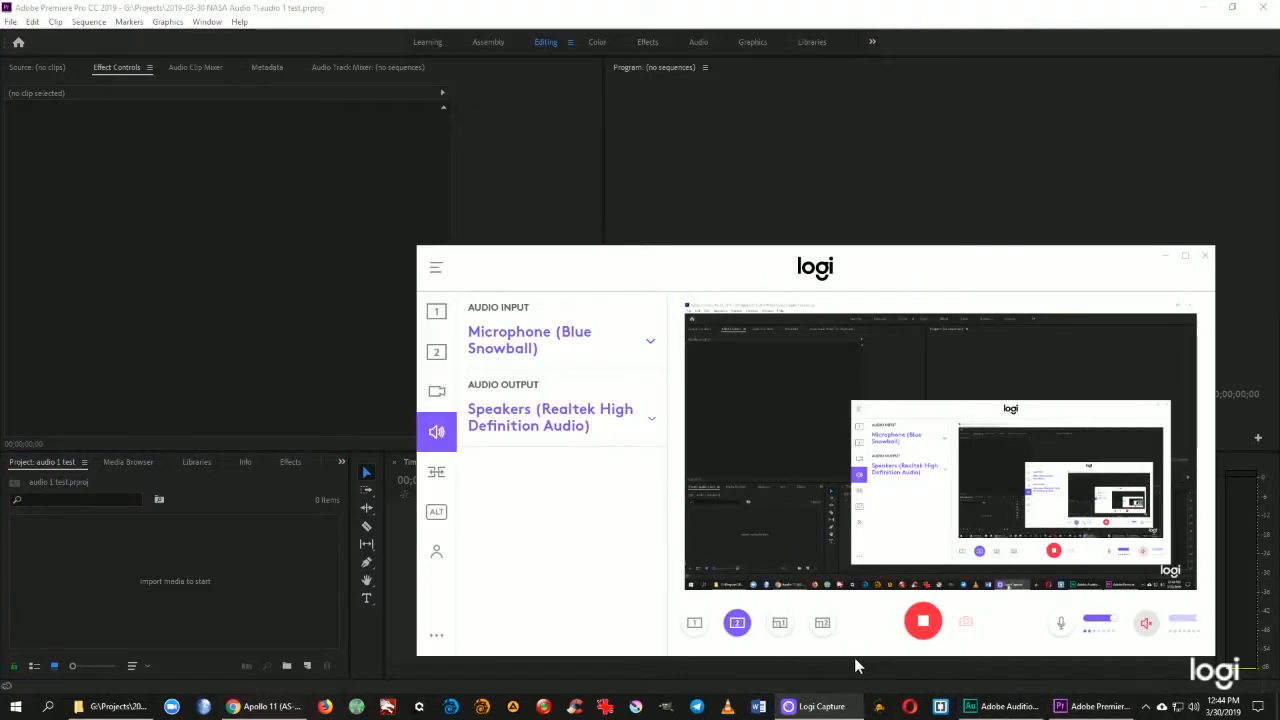
mouse_move(826, 713)
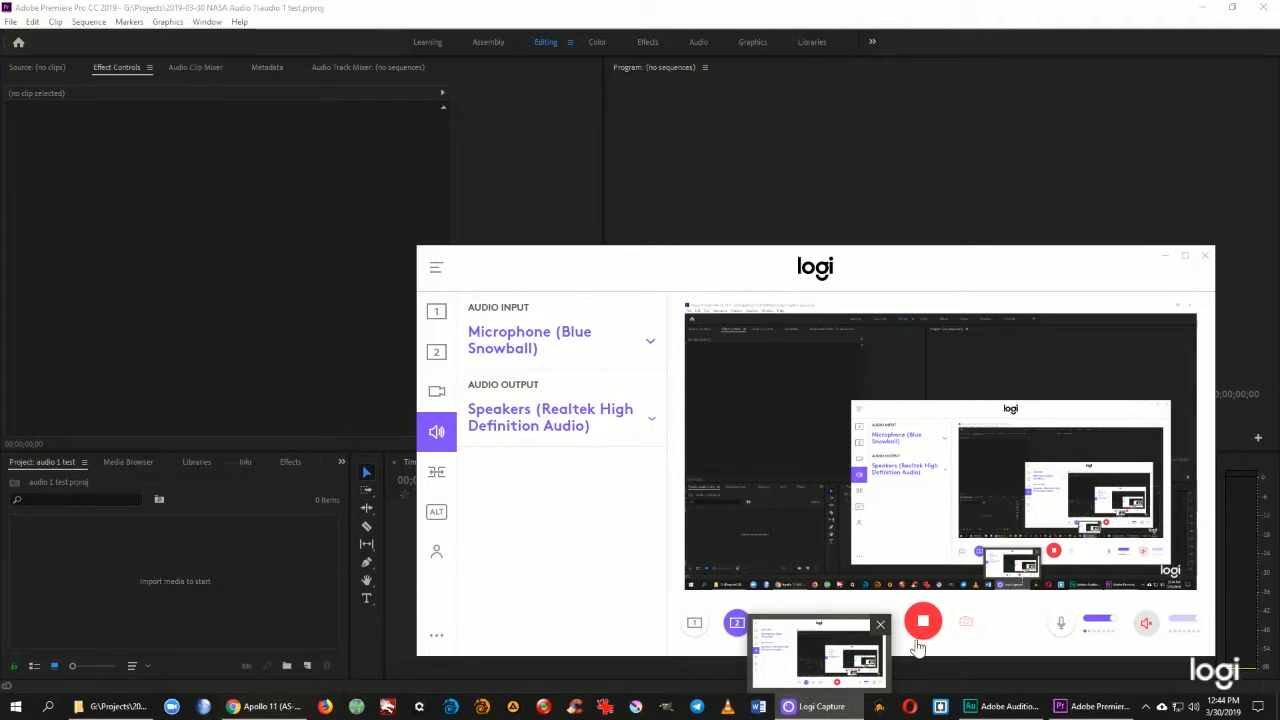
click(1164, 256)
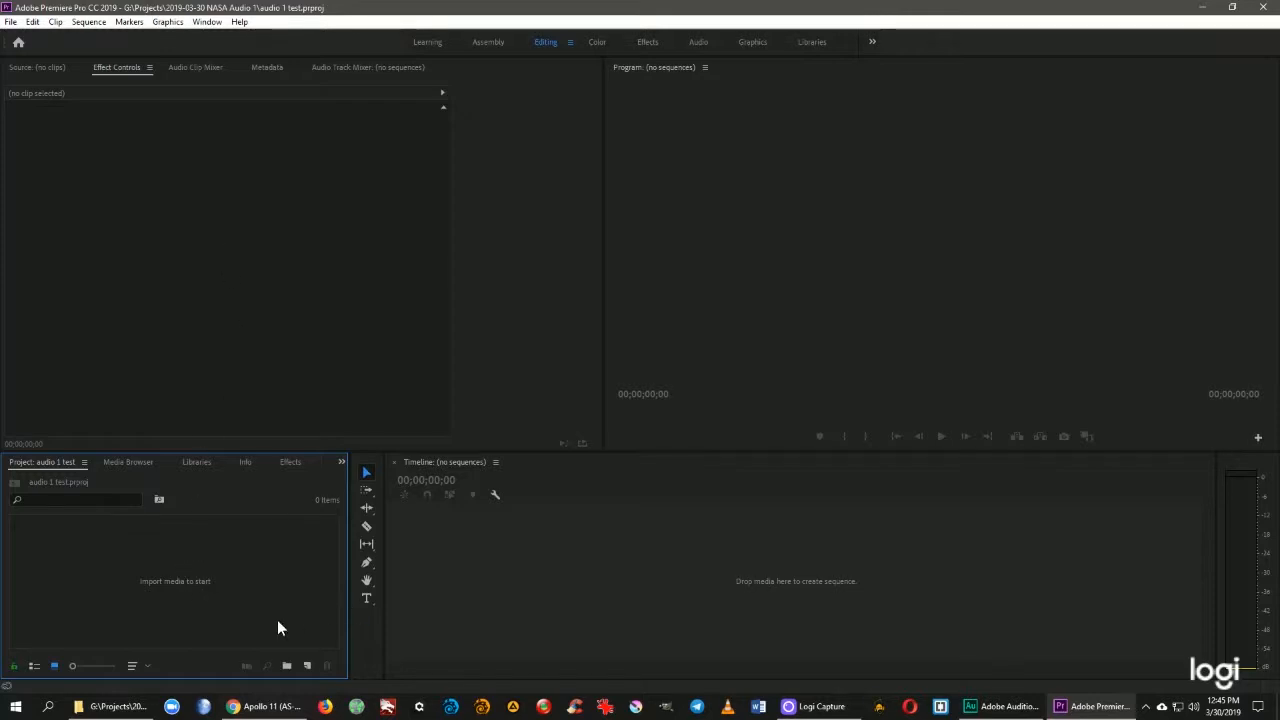
- Import 11-03301.wav from the 2019-03-30 NASA Audio 1 folder into the Premiere Pro project
right_click(132, 566)
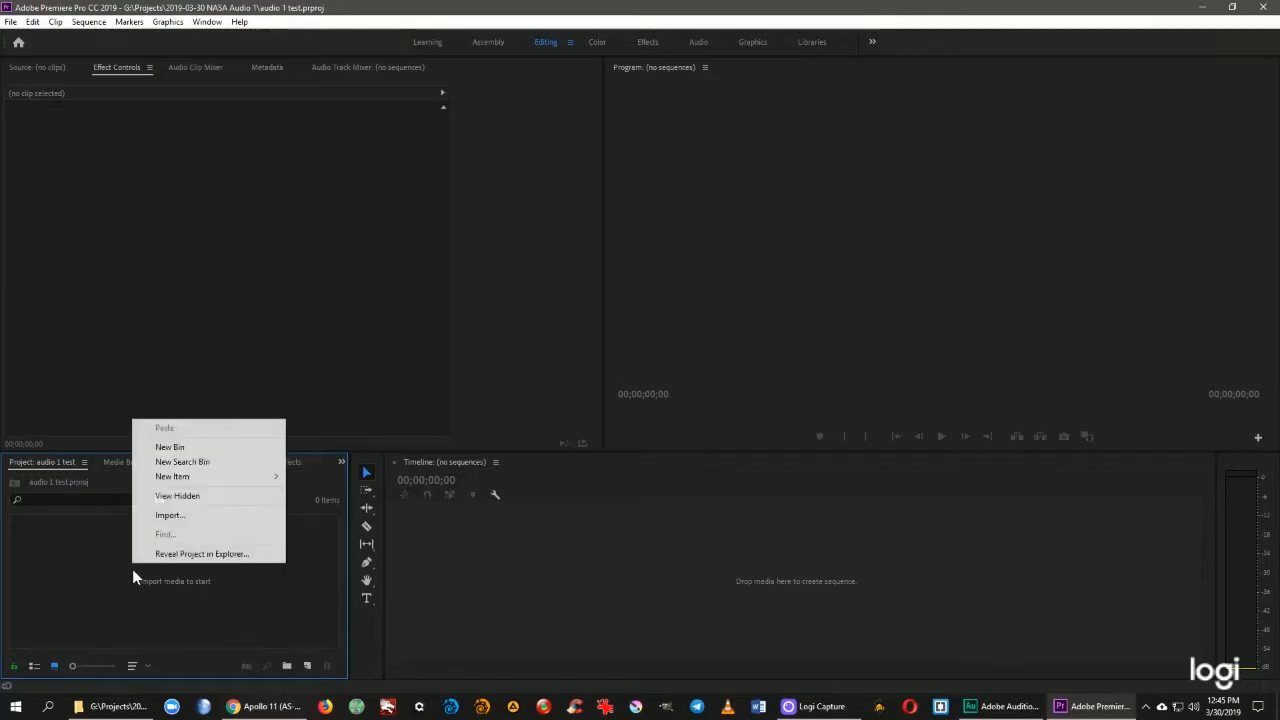
click(191, 513)
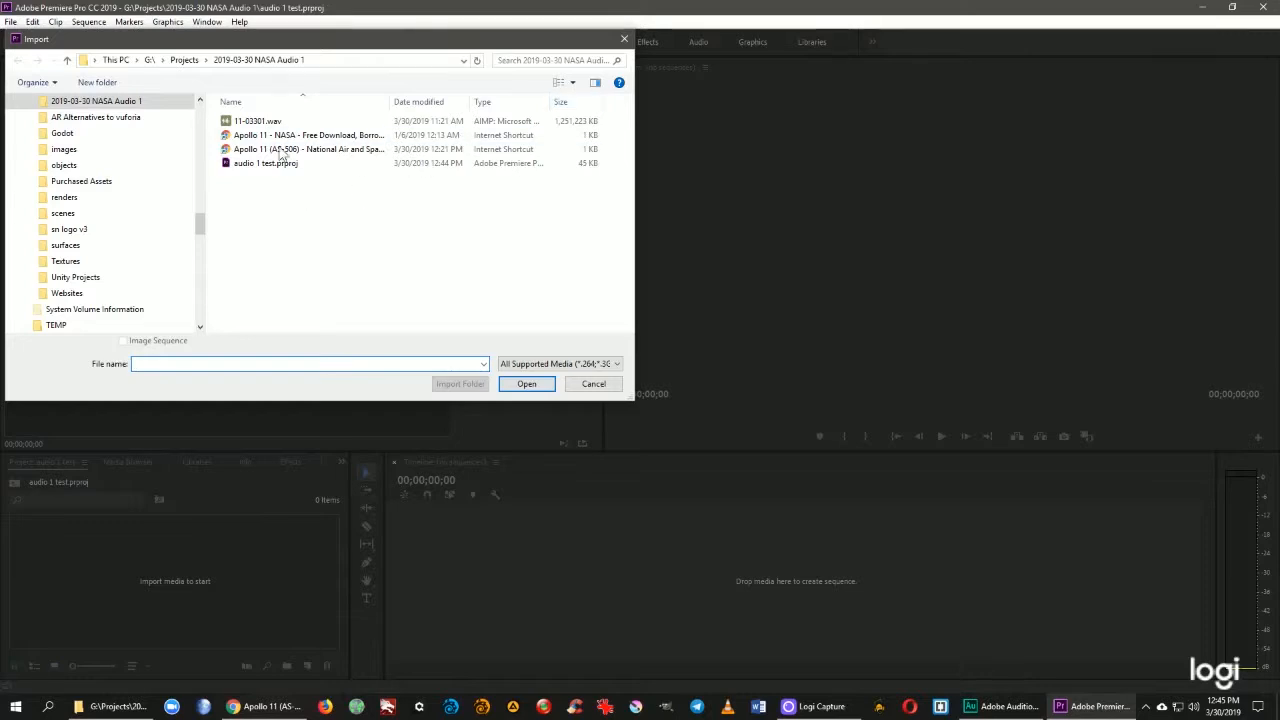
click(262, 122)
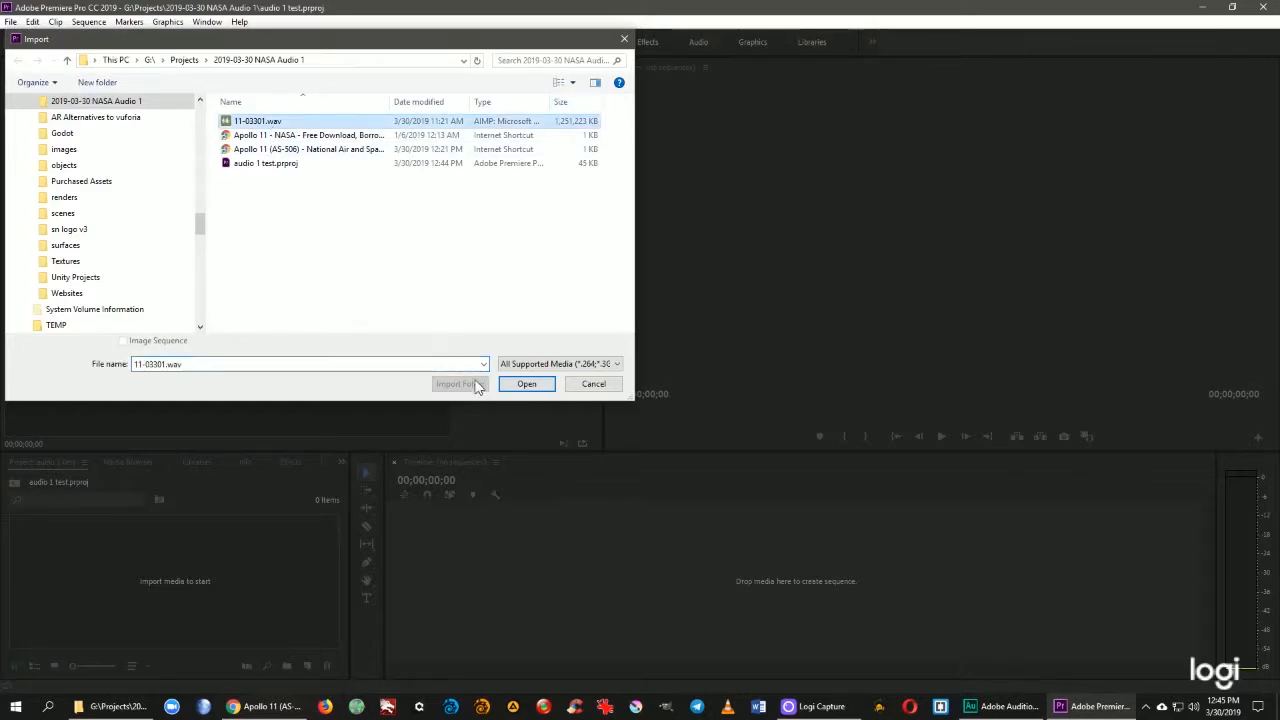
click(527, 385)
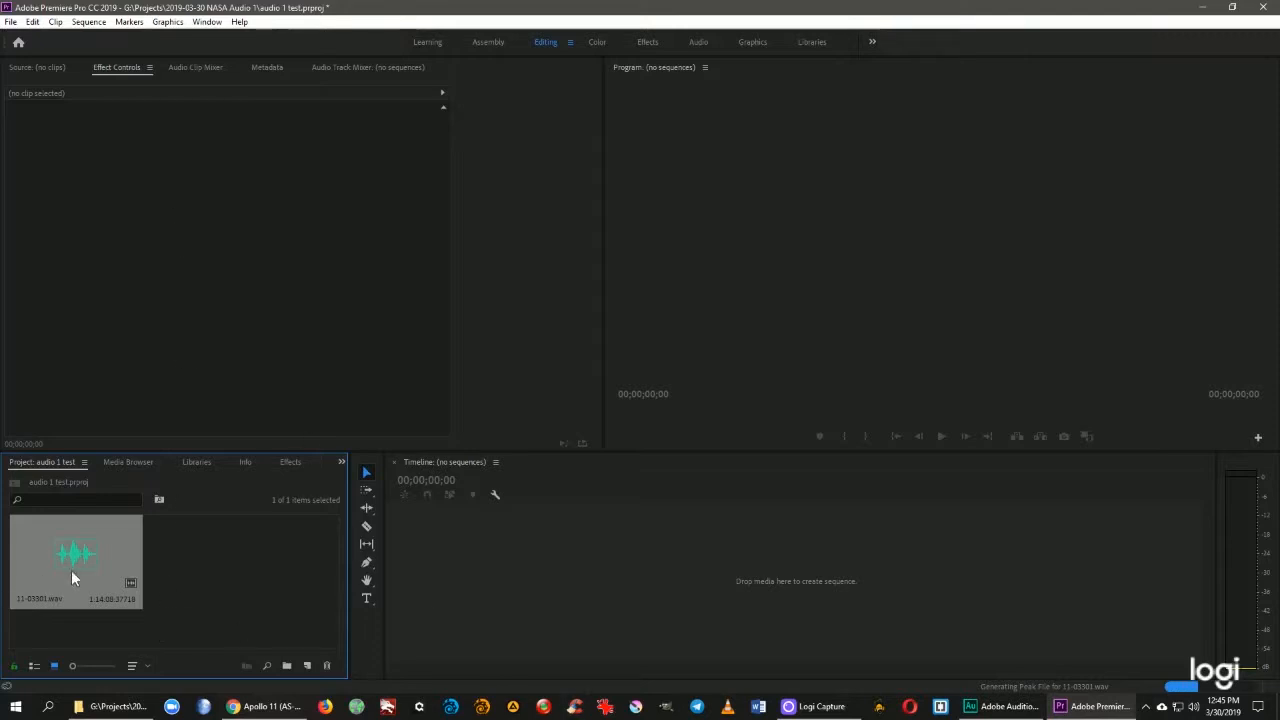
- Create a sequence from 11-03301.wav and play its audio from about 00;01;17 and 00;01;31
drag(659, 581, 659, 580)
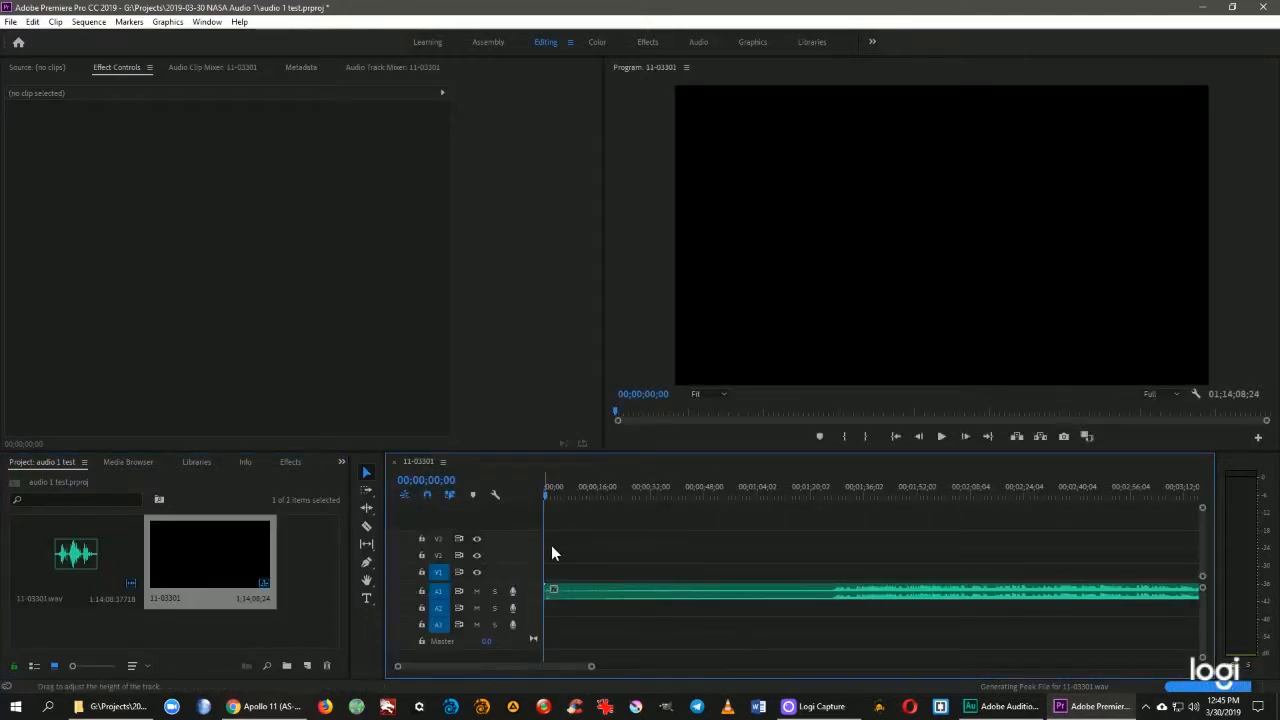
drag(550, 494, 798, 481)
key(space)
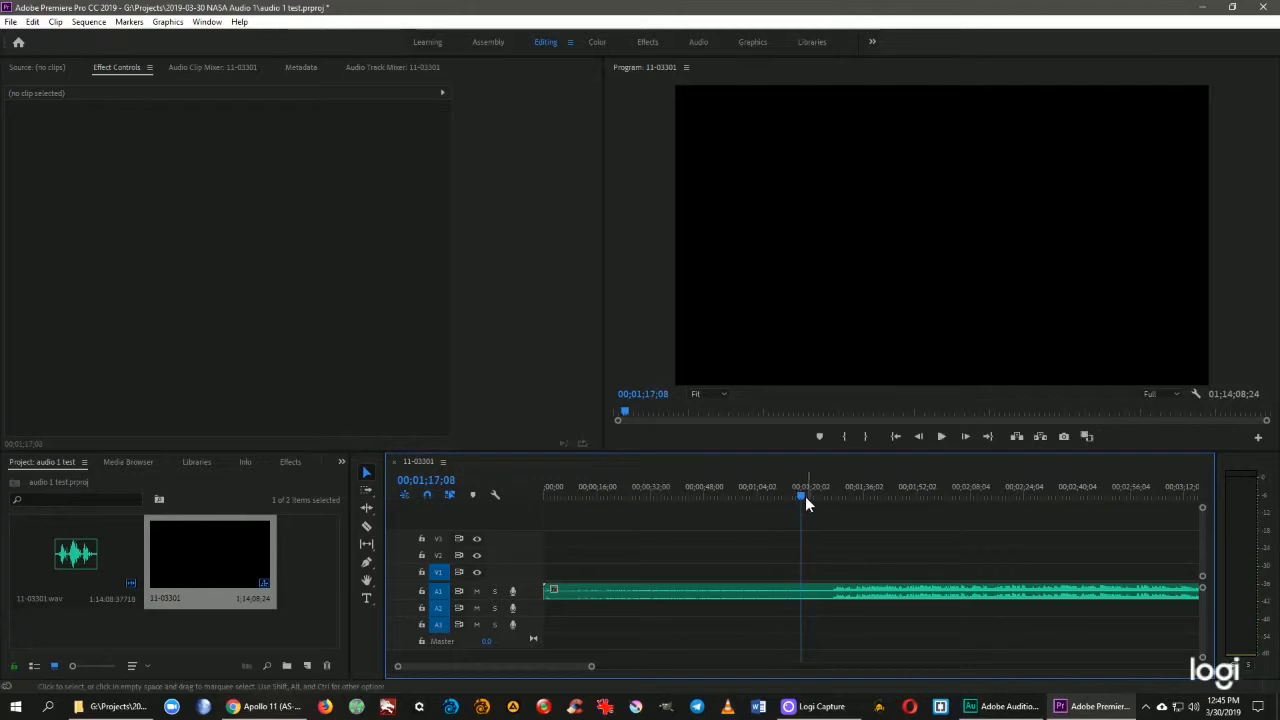
drag(818, 500, 848, 494)
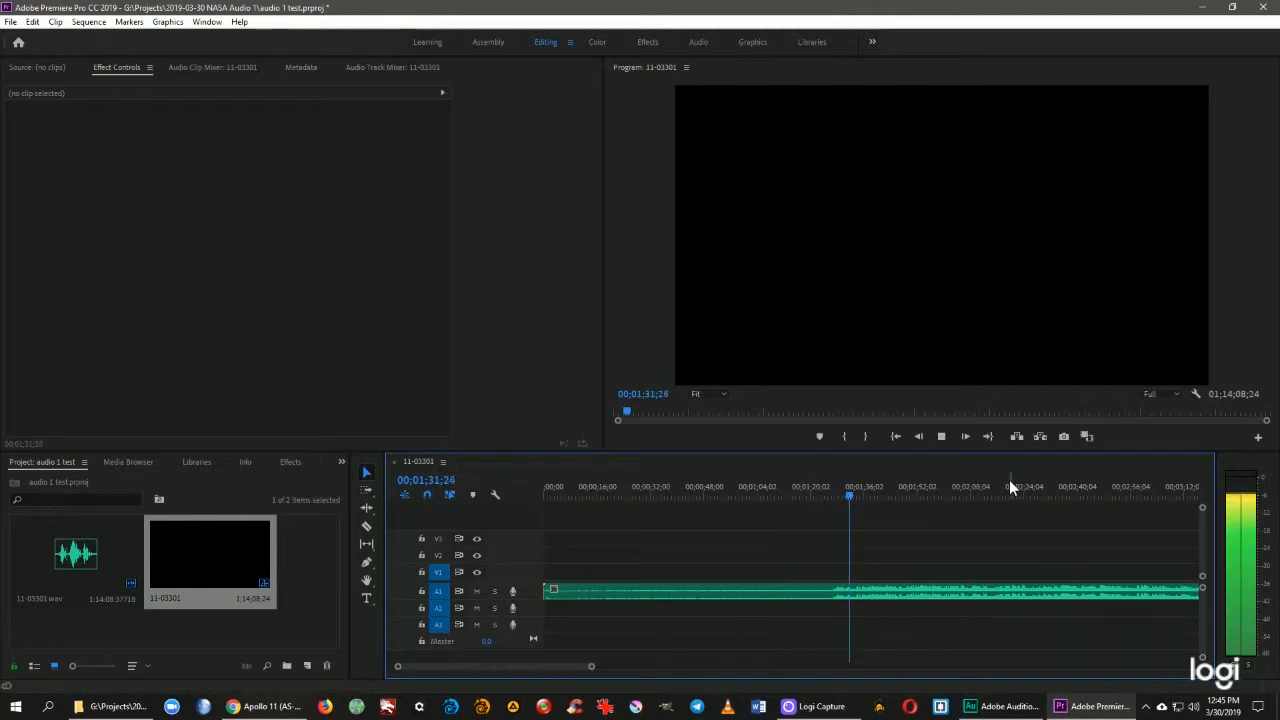
key(space)
- Sample the later part of the recording by playing it from about 01;09;22 and 00;57;23
drag(580, 666, 1178, 668)
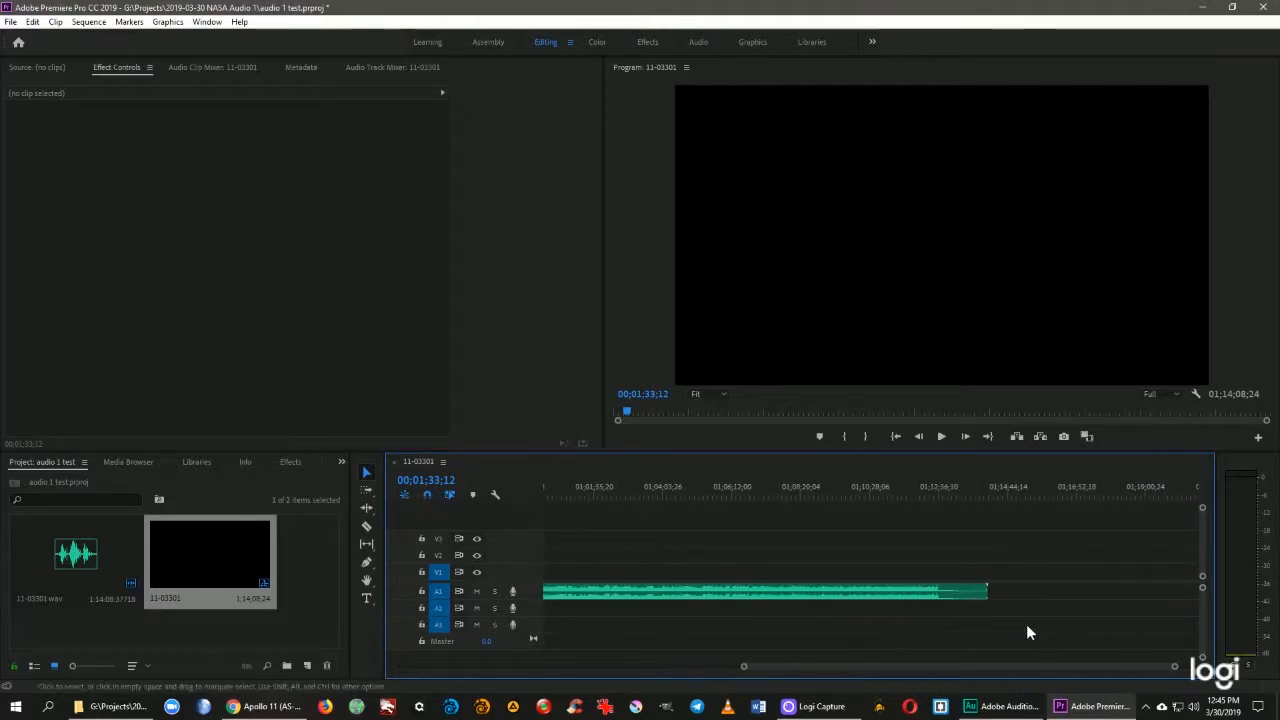
drag(891, 497, 834, 520)
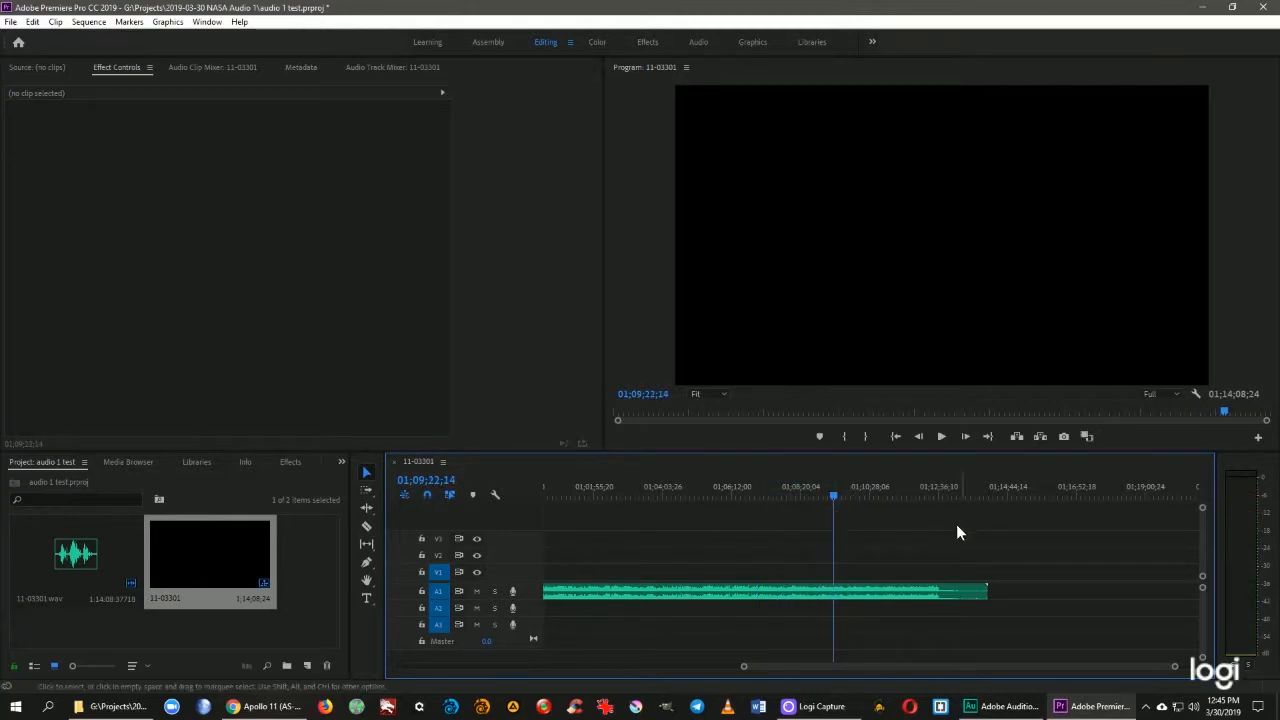
key(space)
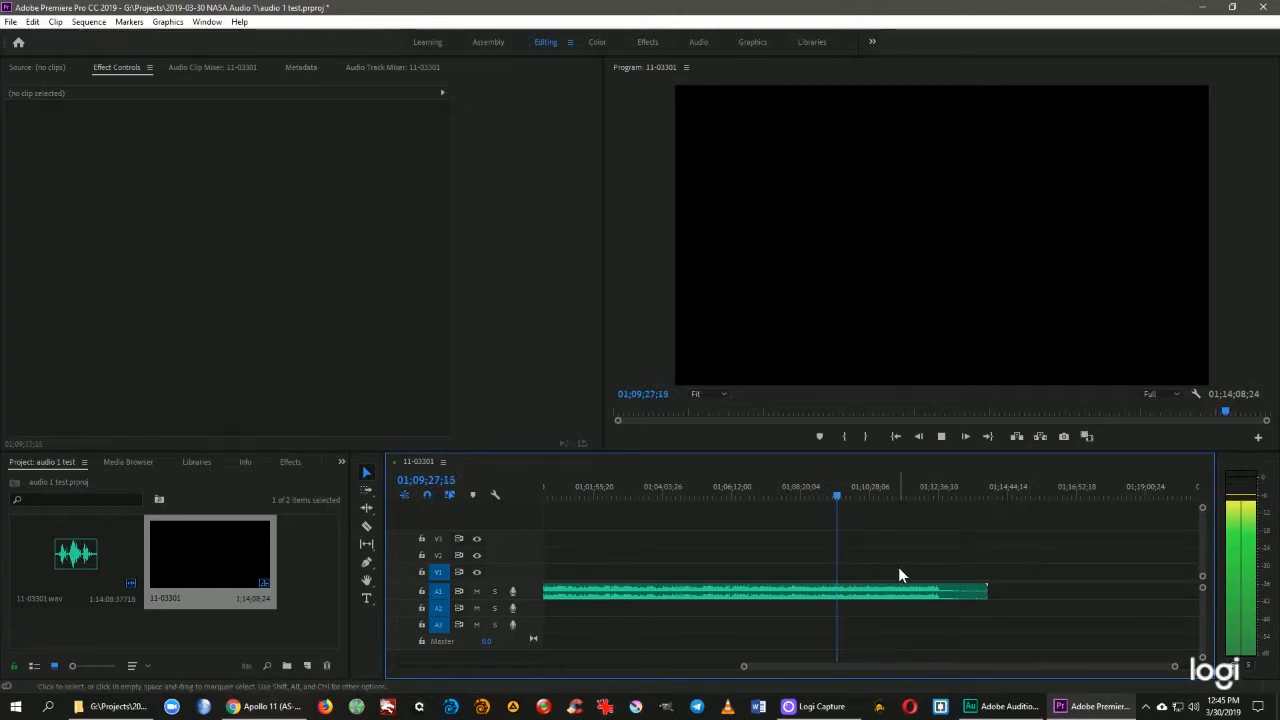
key(space)
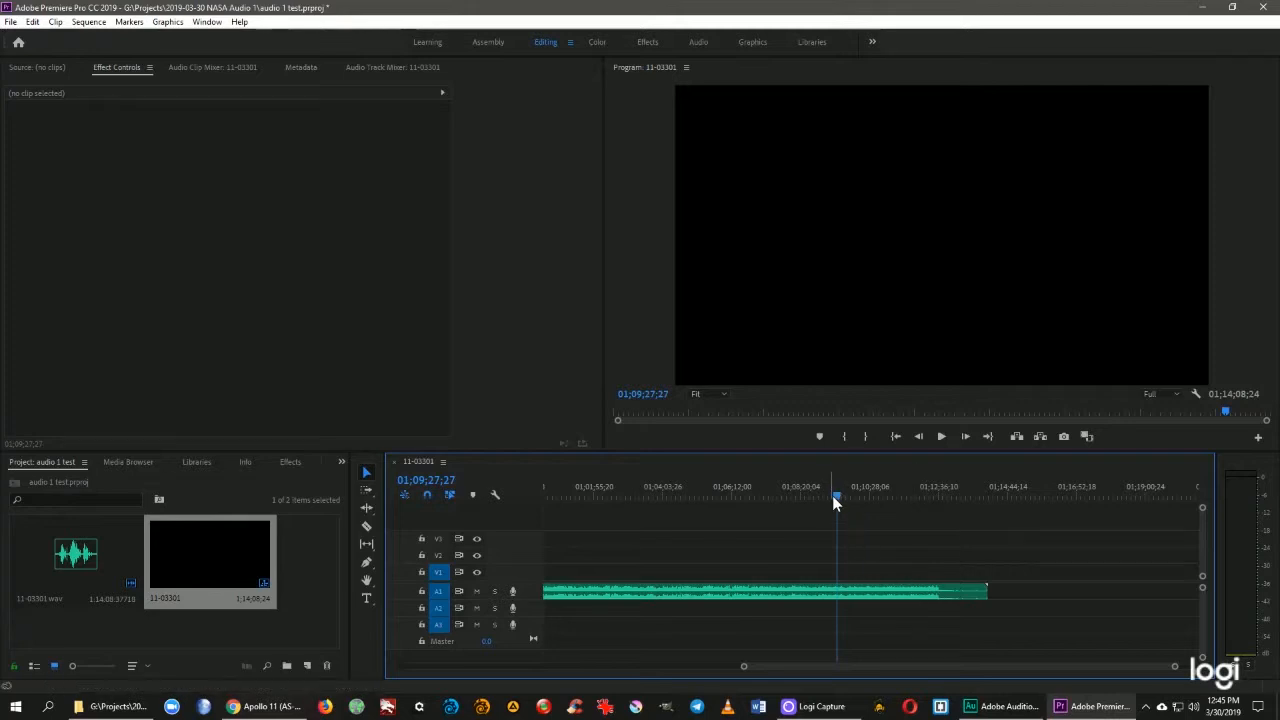
drag(795, 509, 767, 498)
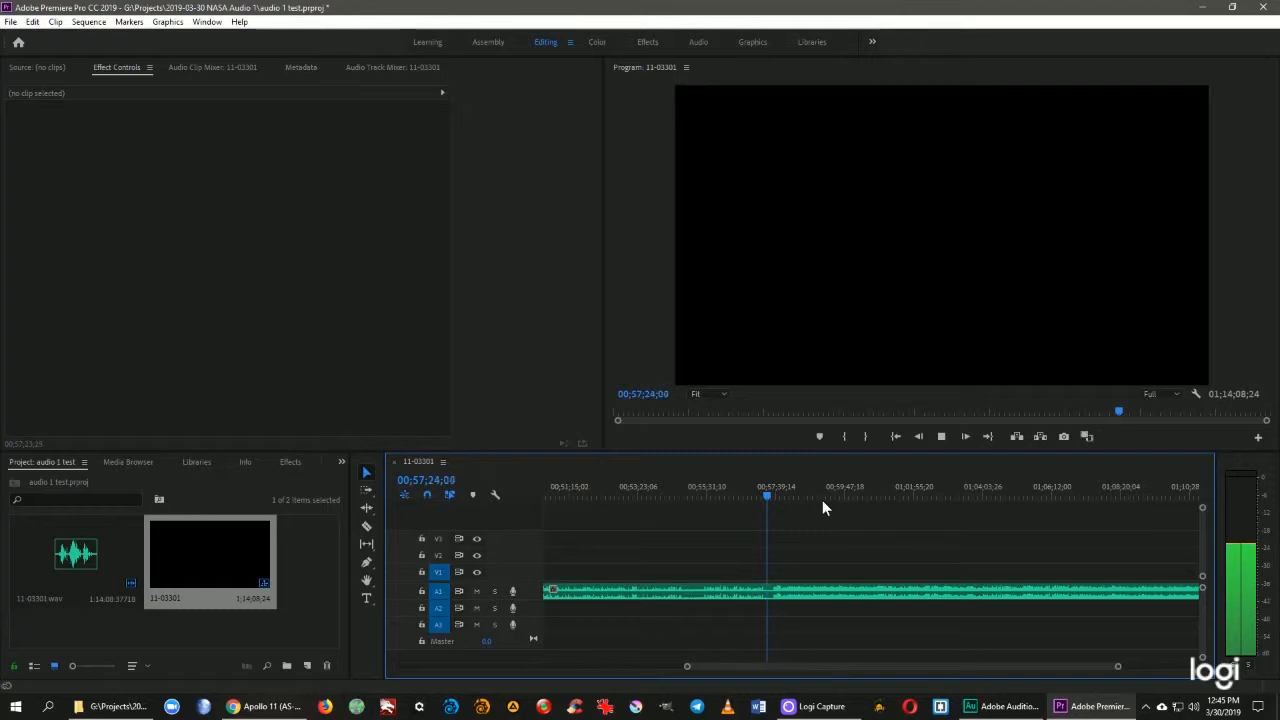
key(space)
key(space)
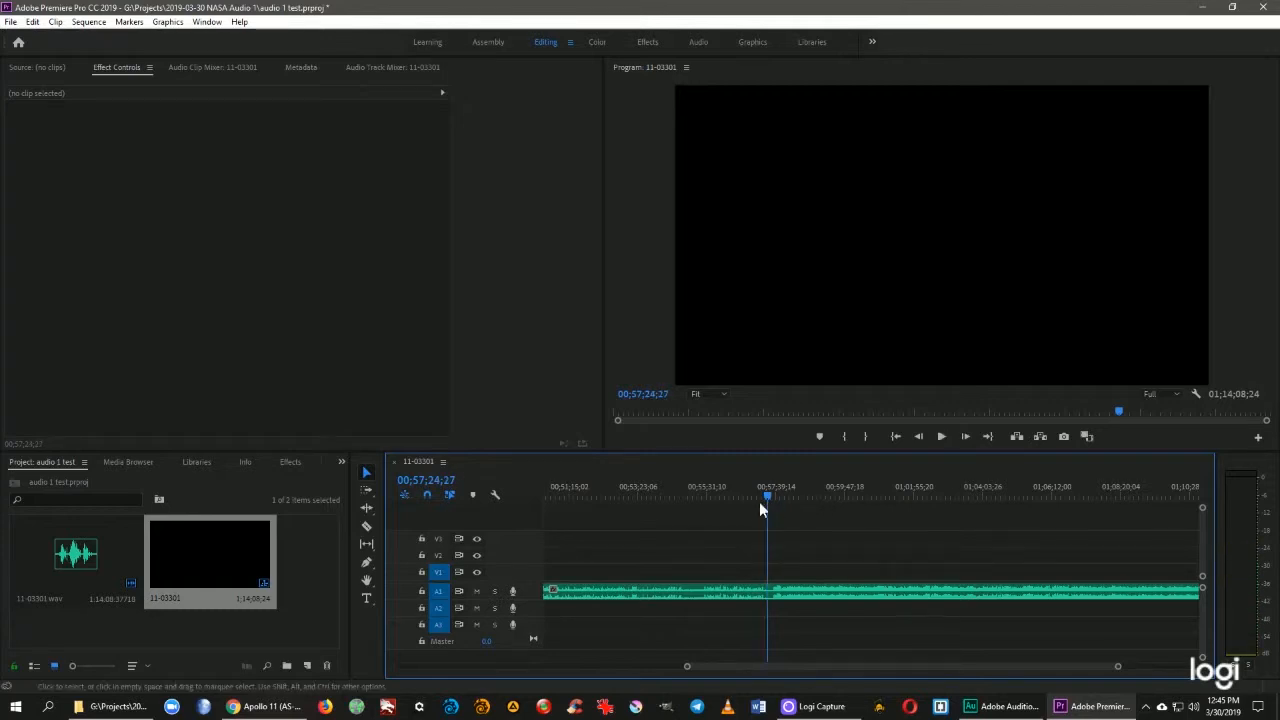
- Split the audio clip at 00;55;04;05 and ripple delete the portion before the cut
drag(762, 497, 689, 519)
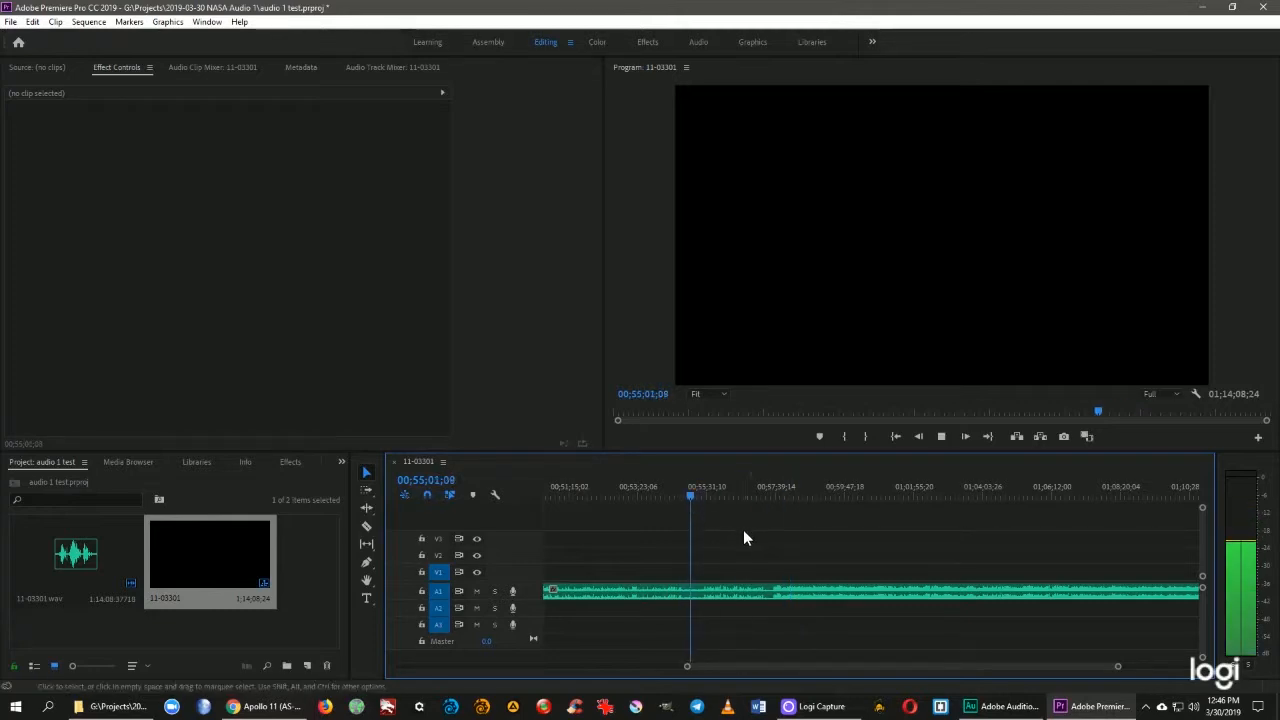
key(space)
click(692, 497)
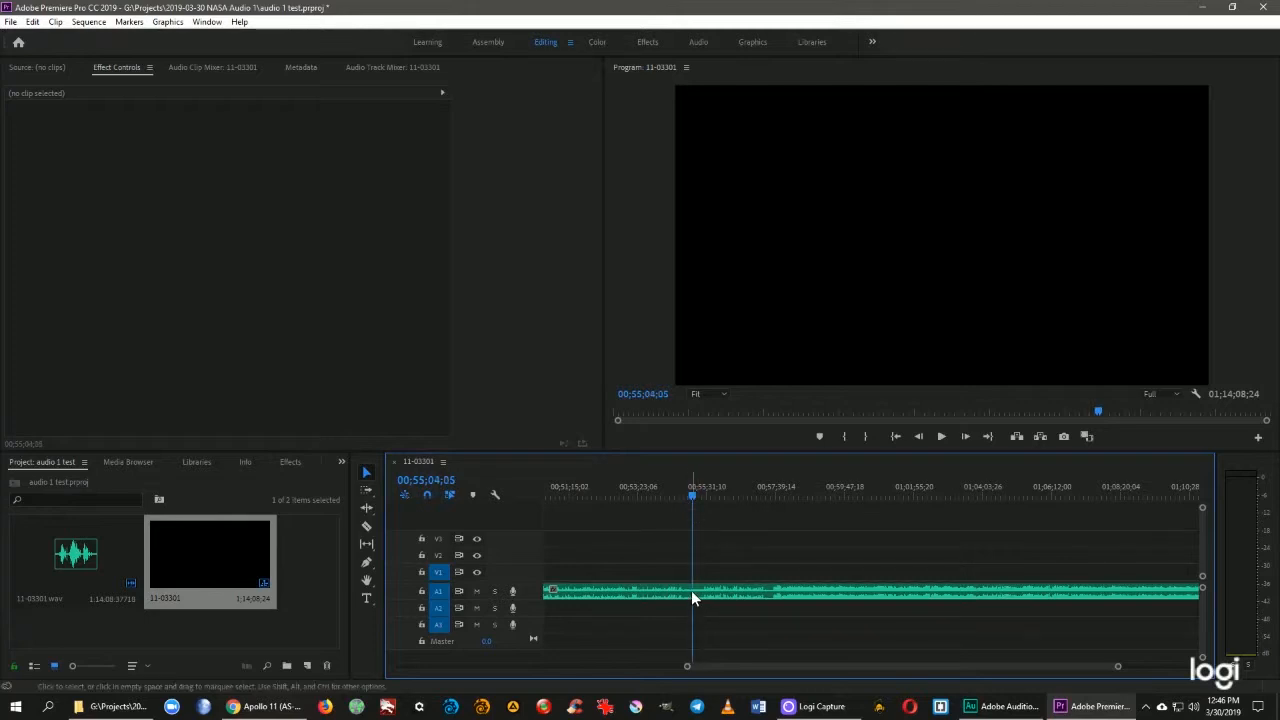
key(c)
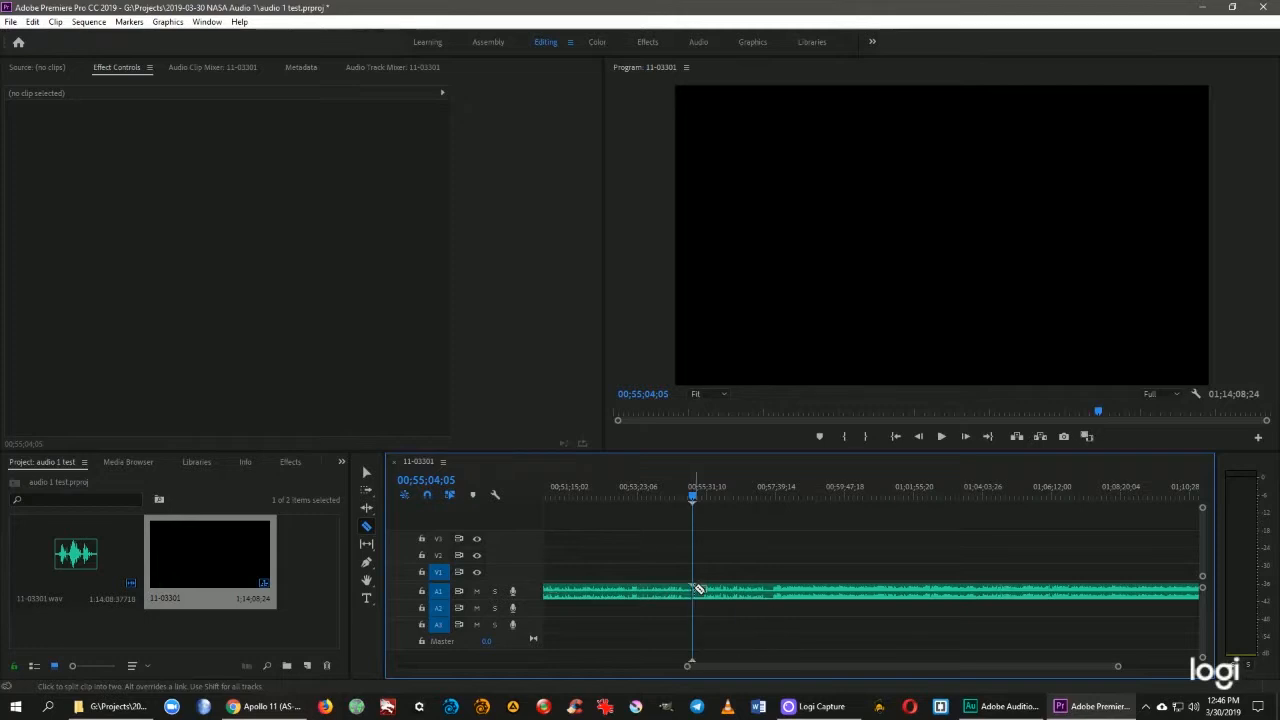
click(698, 590)
key(v)
click(669, 590)
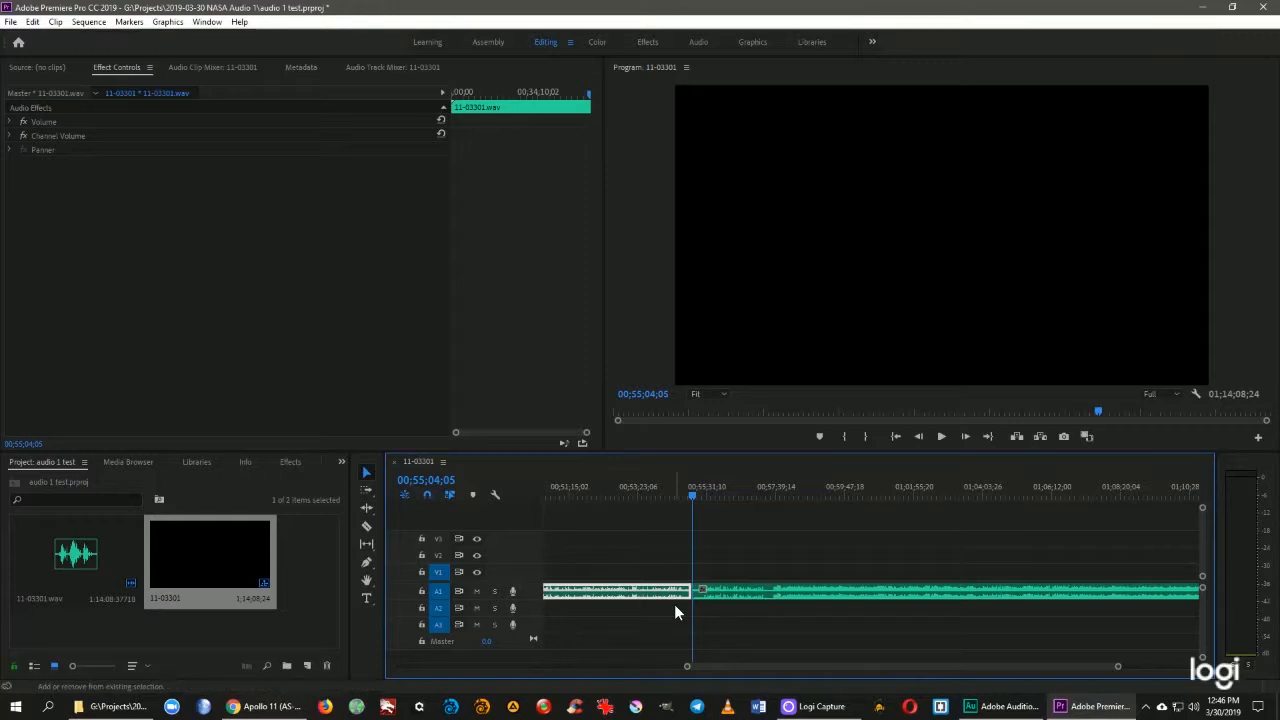
key(shift+Delete)
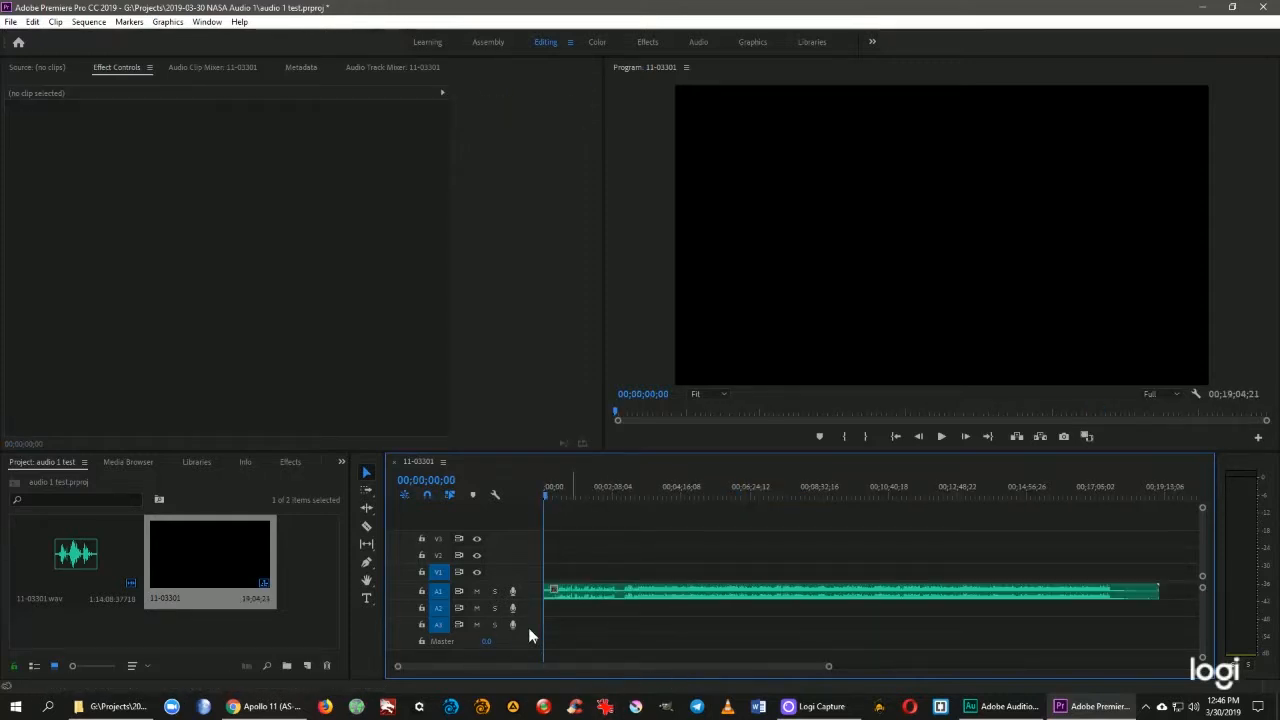
- Play the beginning of the shortened clip and trim its quiet tail so it ends at 00;17;37;22
key(space)
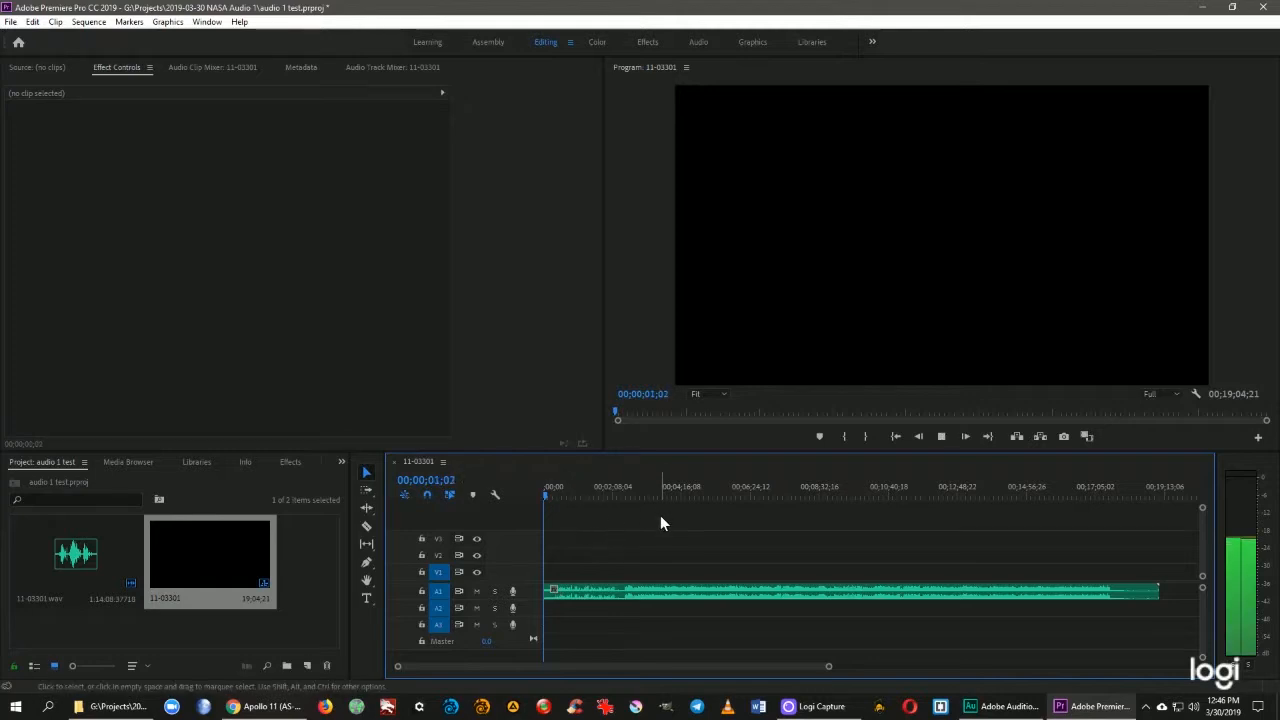
key(space)
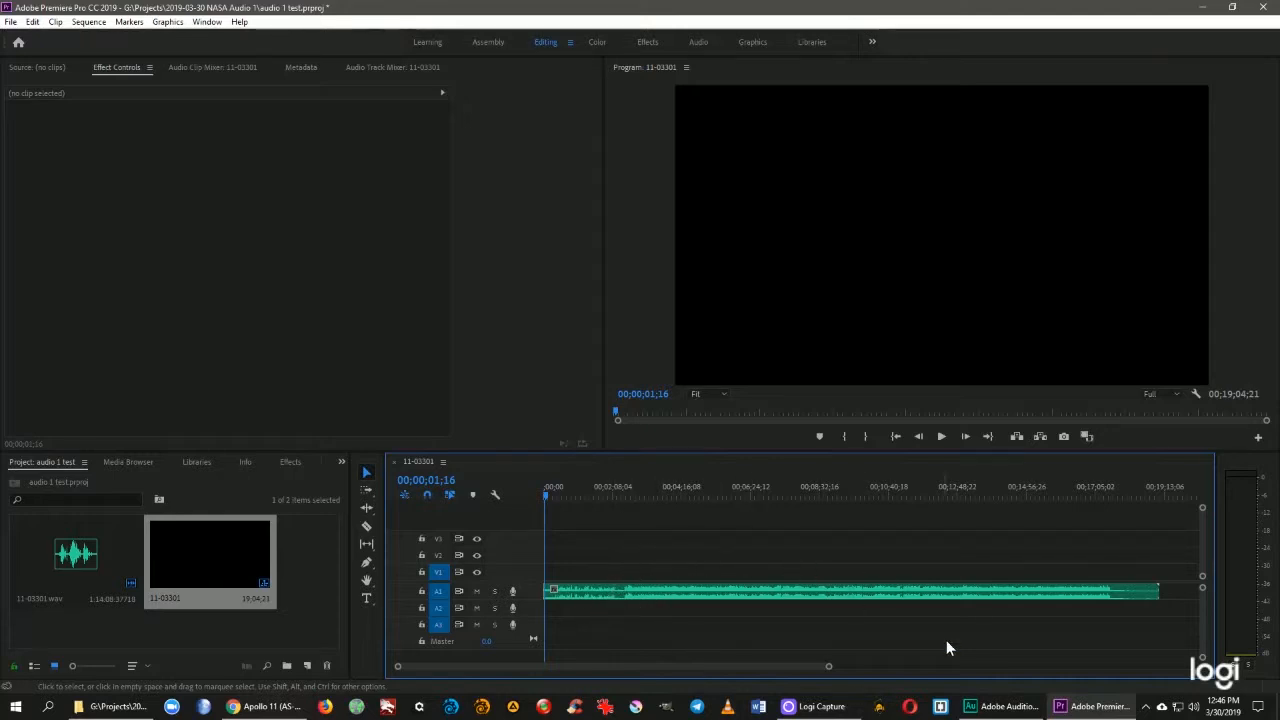
mouse_move(1008, 710)
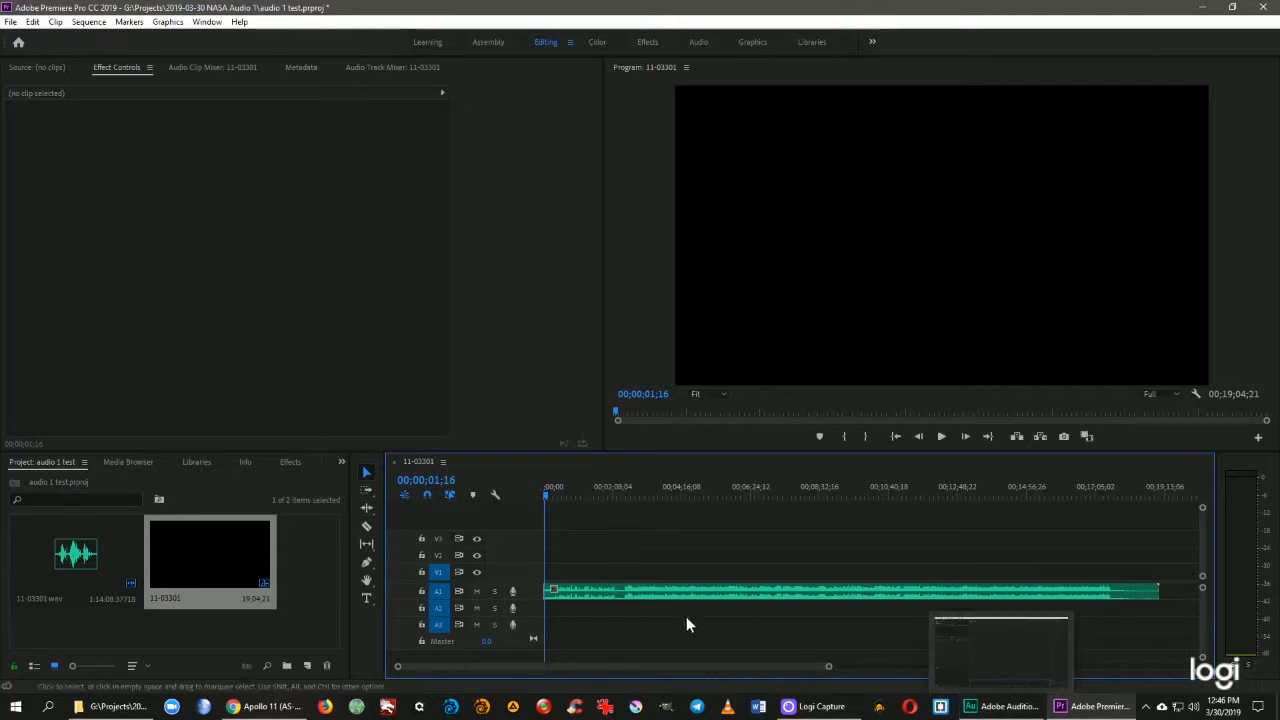
drag(548, 496, 1116, 499)
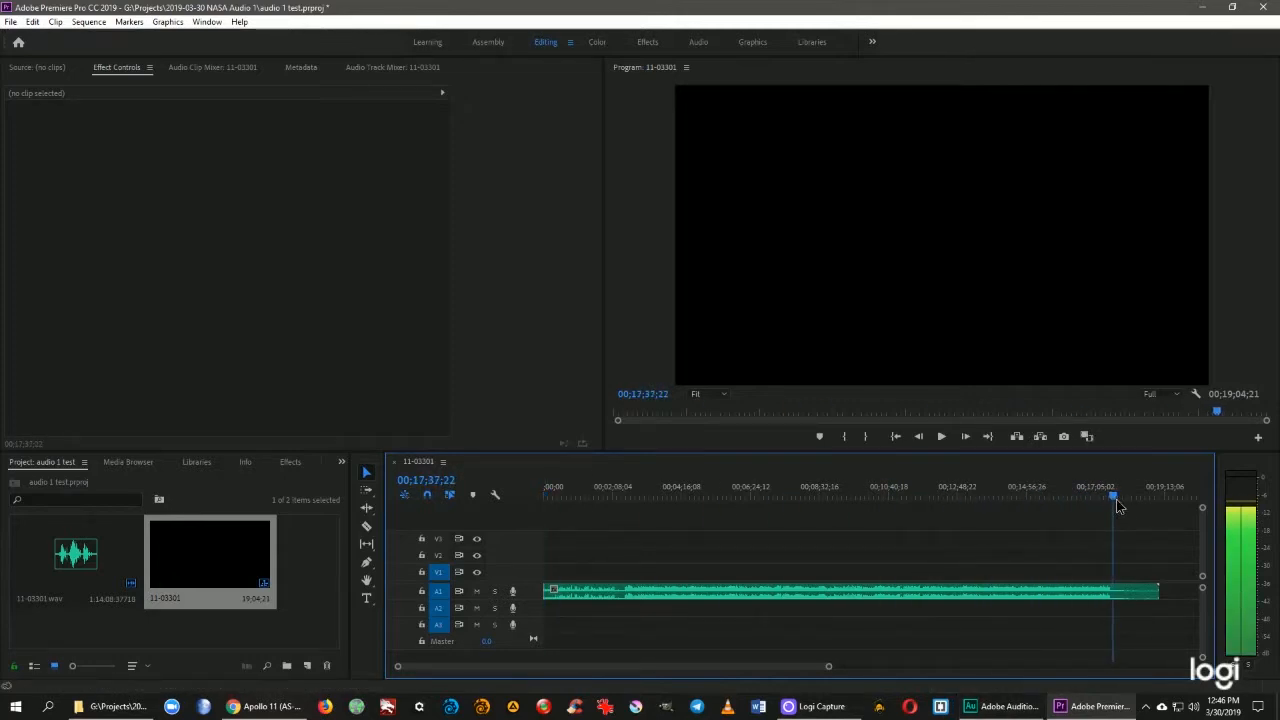
drag(1141, 592, 1112, 592)
- Play the trimmed audio from about 00;14;31 and move the playhead back to about 00;11;02
drag(1023, 498, 1012, 500)
key(space)
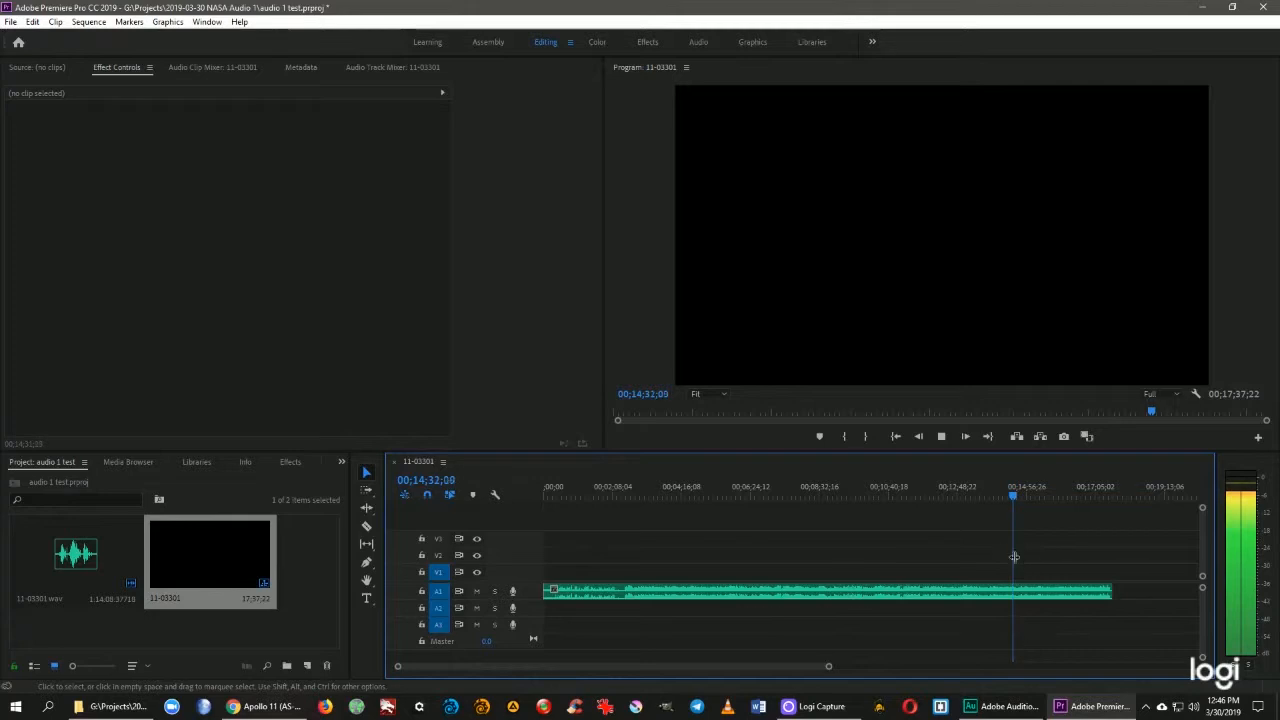
drag(1012, 494, 901, 494)
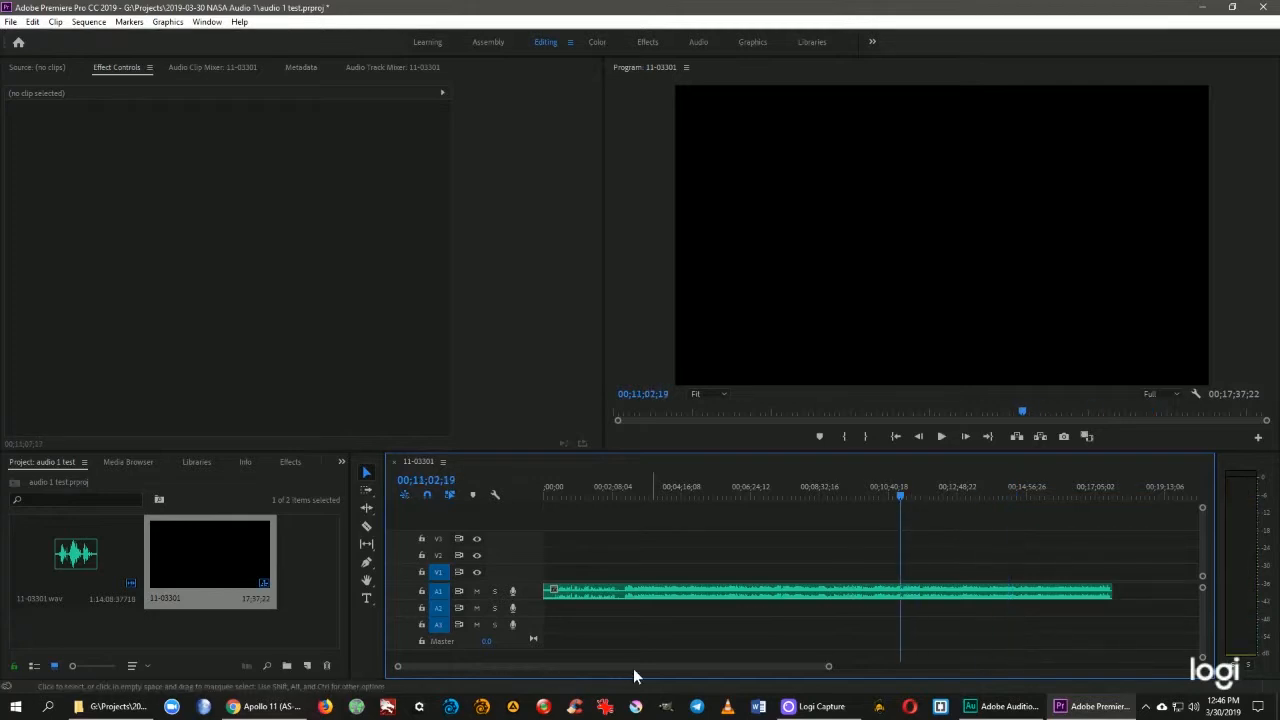
- Duplicate the A1 audio clip onto track A2 and open the copy for editing in Adobe Audition
click(691, 593)
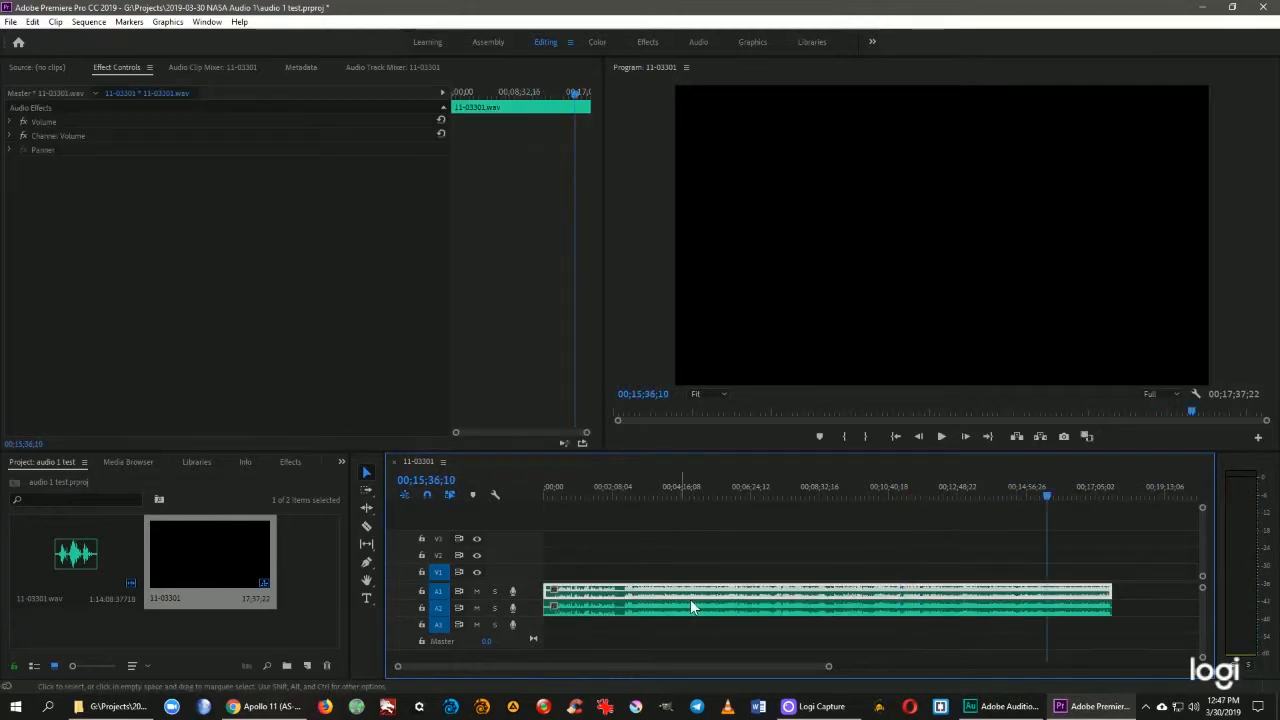
right_click(921, 608)
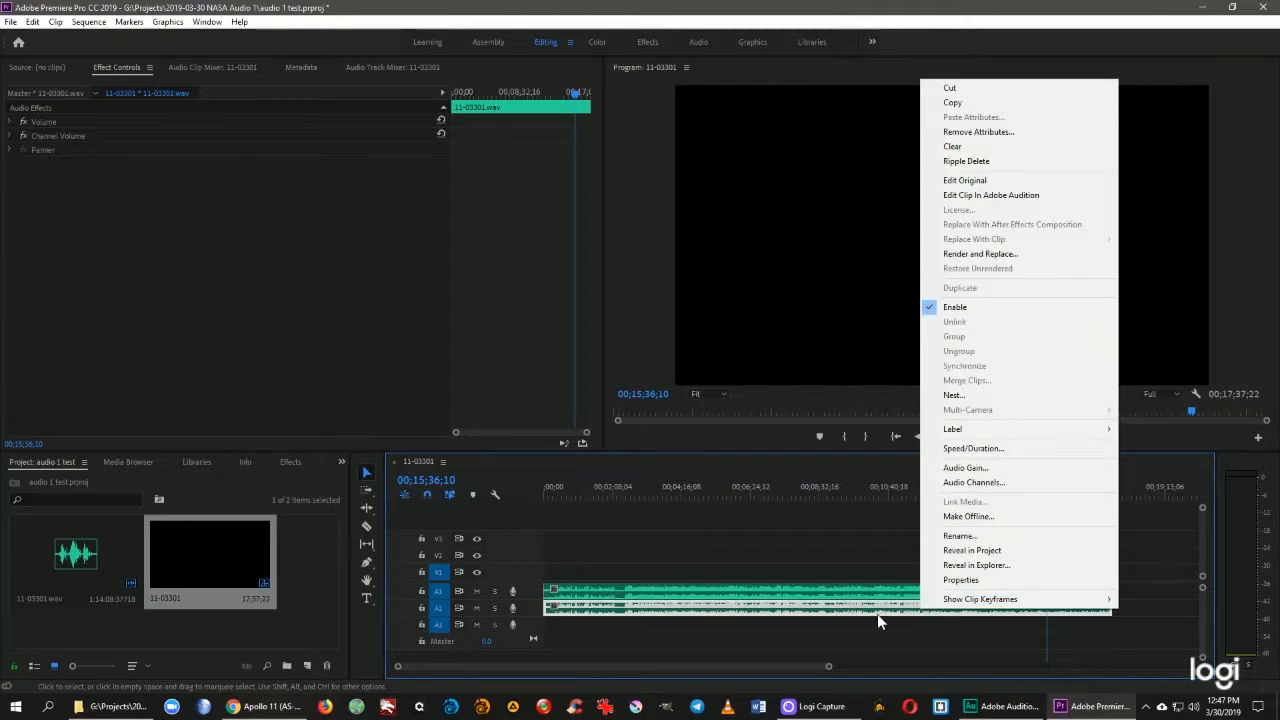
click(1014, 197)
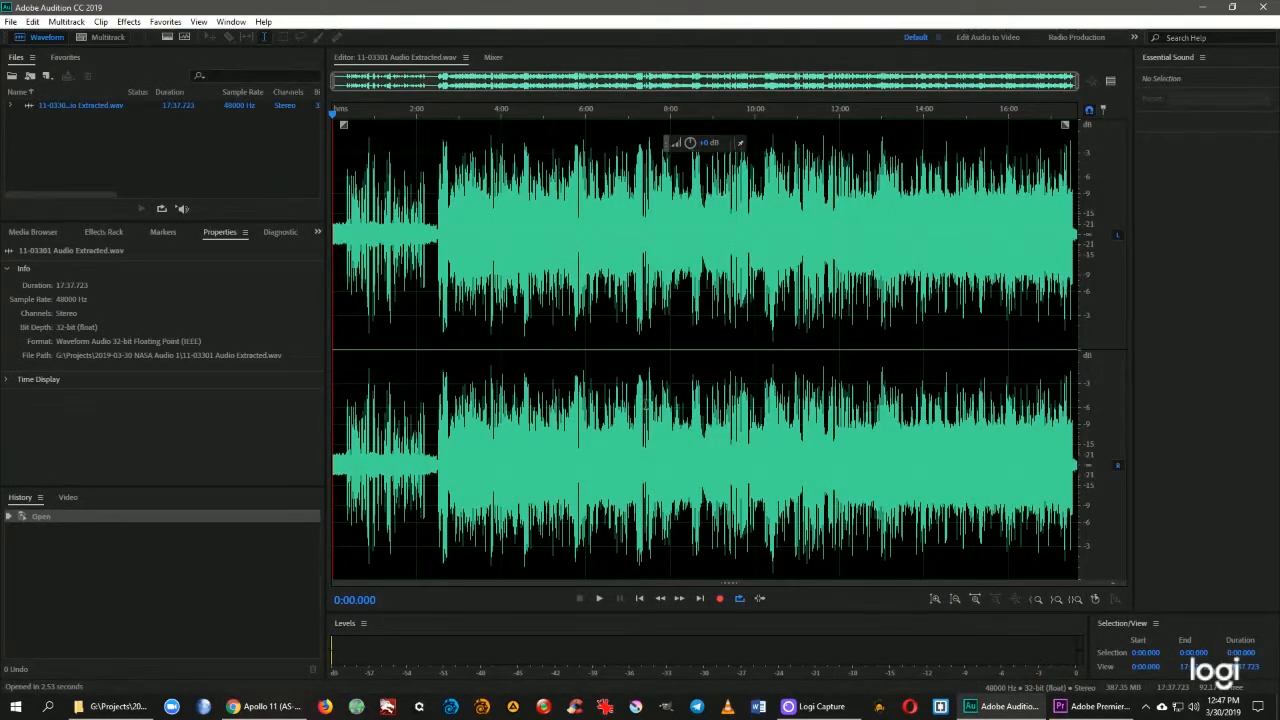
- Play the extracted audio from the start and from about 2:19, 3:48 and 14:16 to compare the background noise
key(space)
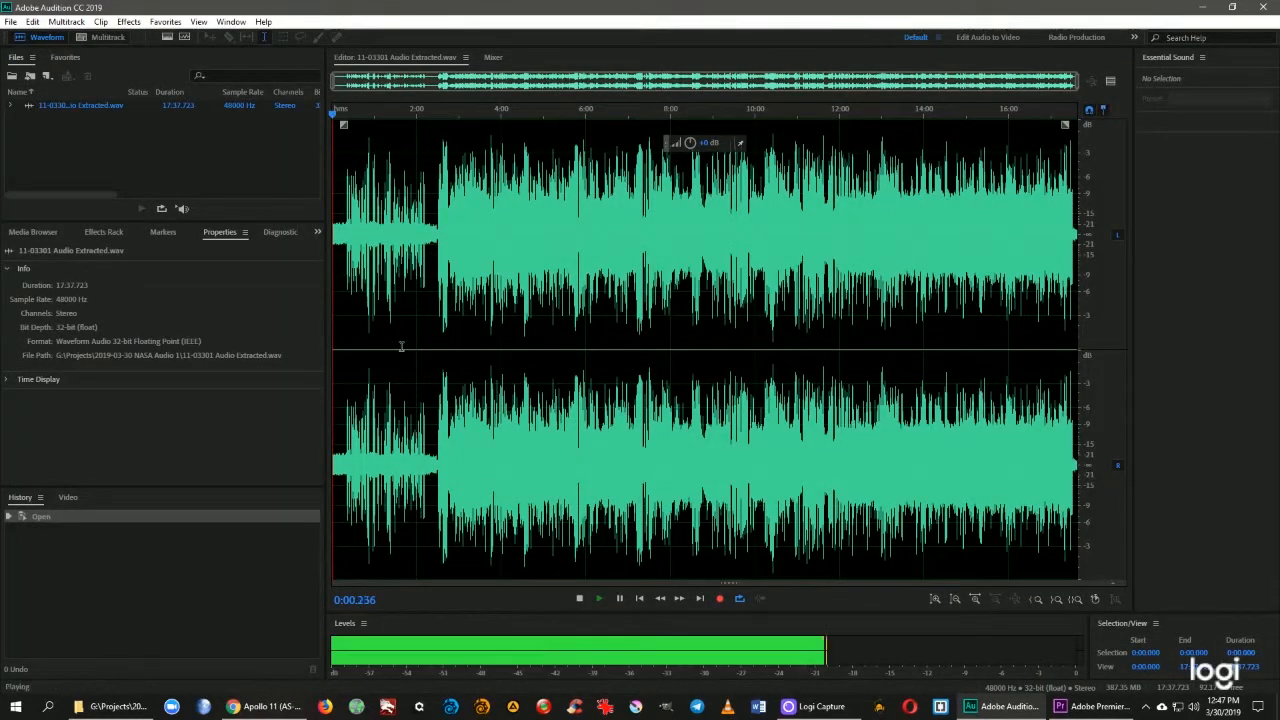
click(431, 351)
key(space)
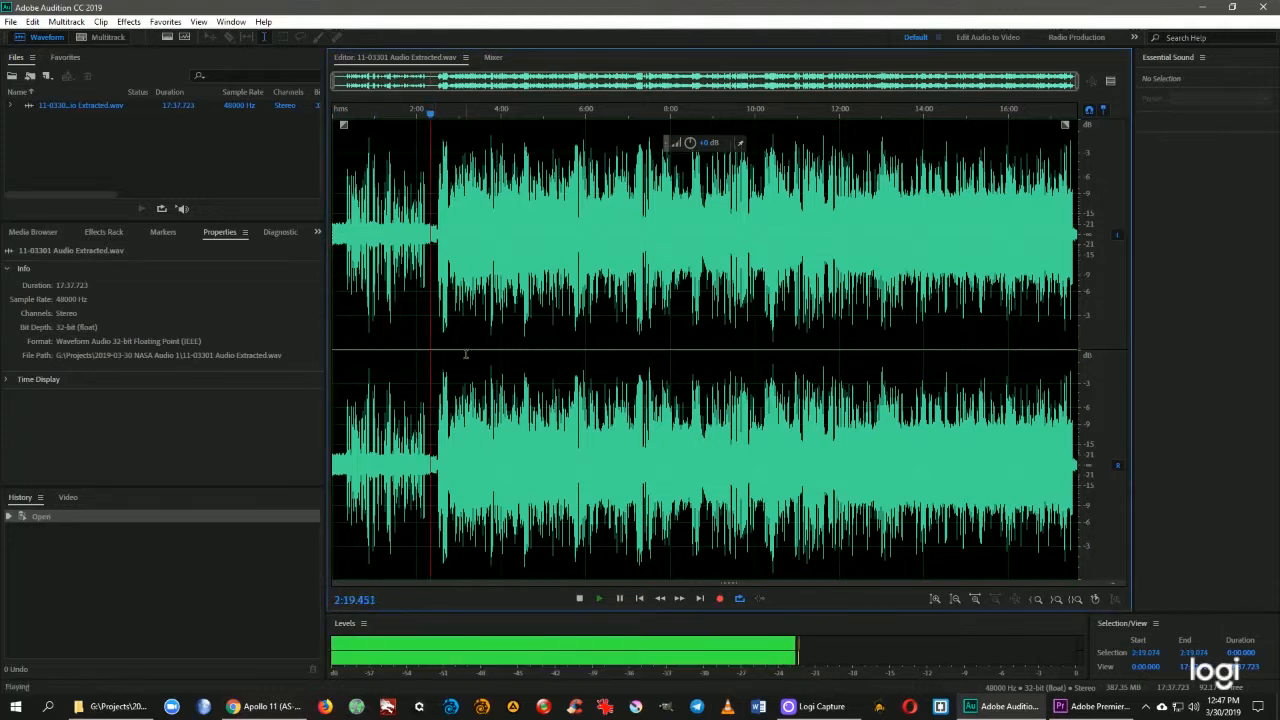
click(492, 348)
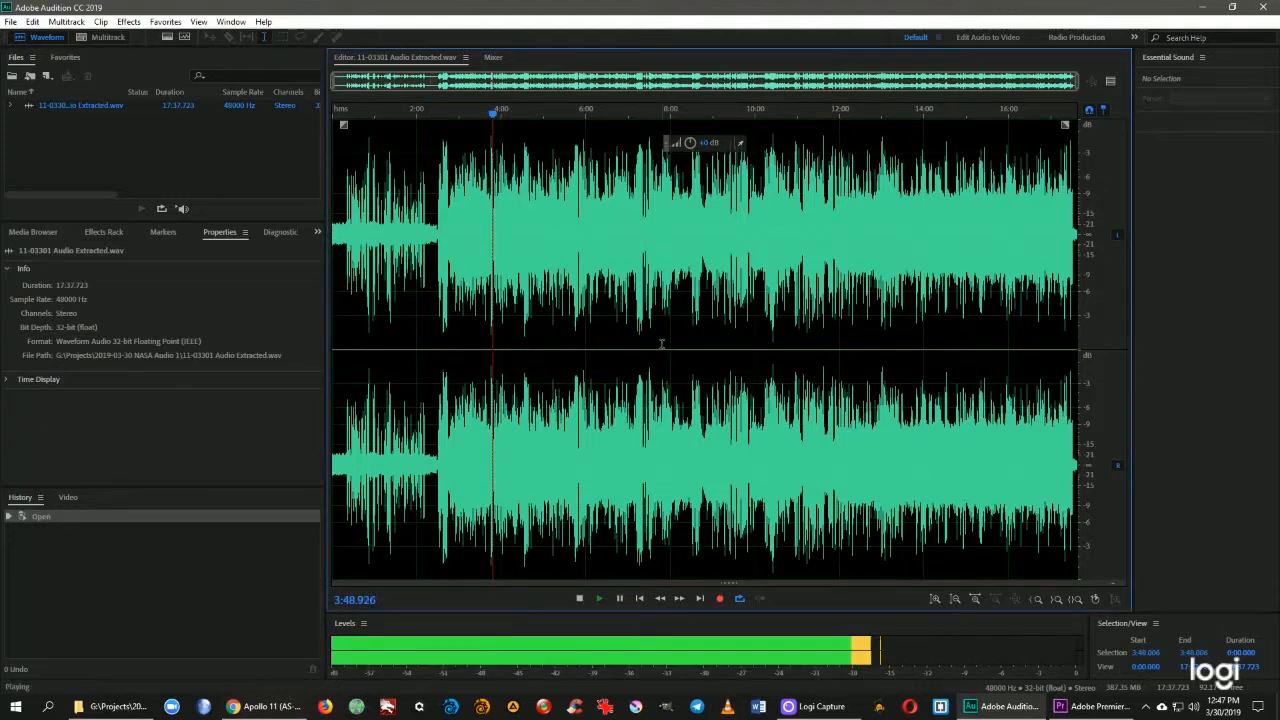
key(space)
click(935, 340)
key(space)
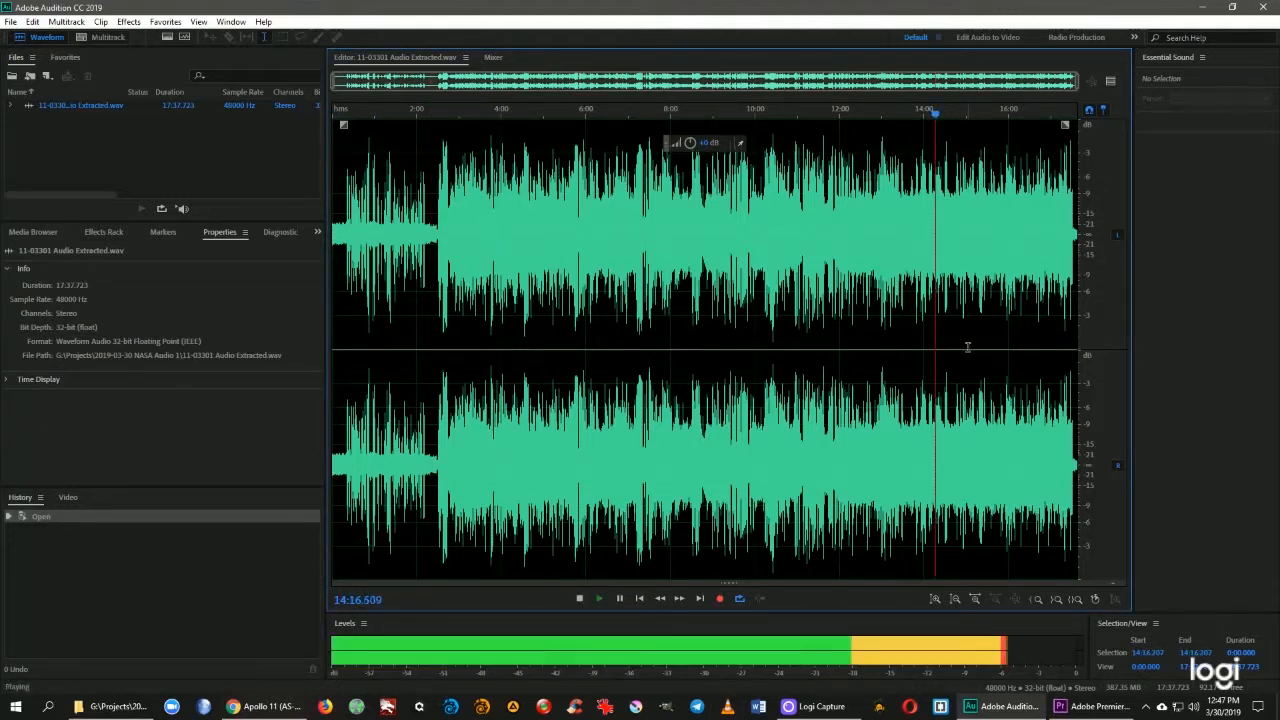
key(space)
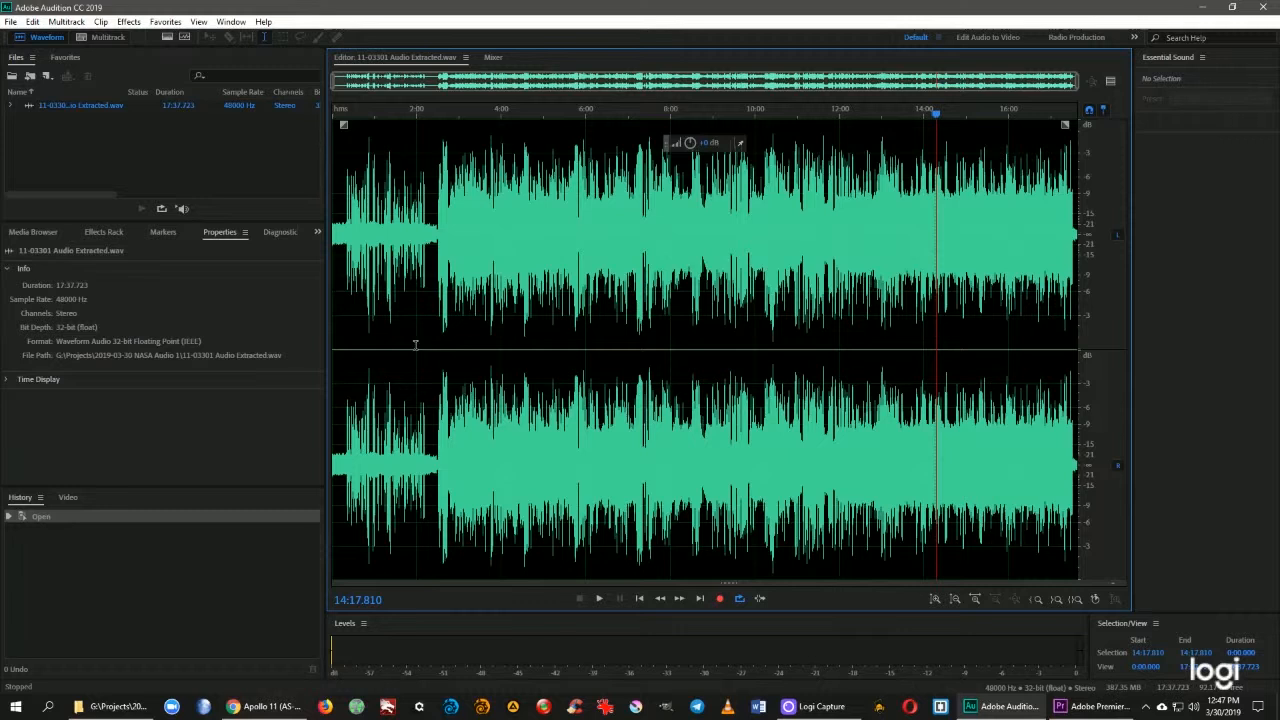
- Select about 3 seconds of noise-only audio near the start, from about 0:07.5 to 0:10.6, and play the selection
scroll(415, 344, up, 5)
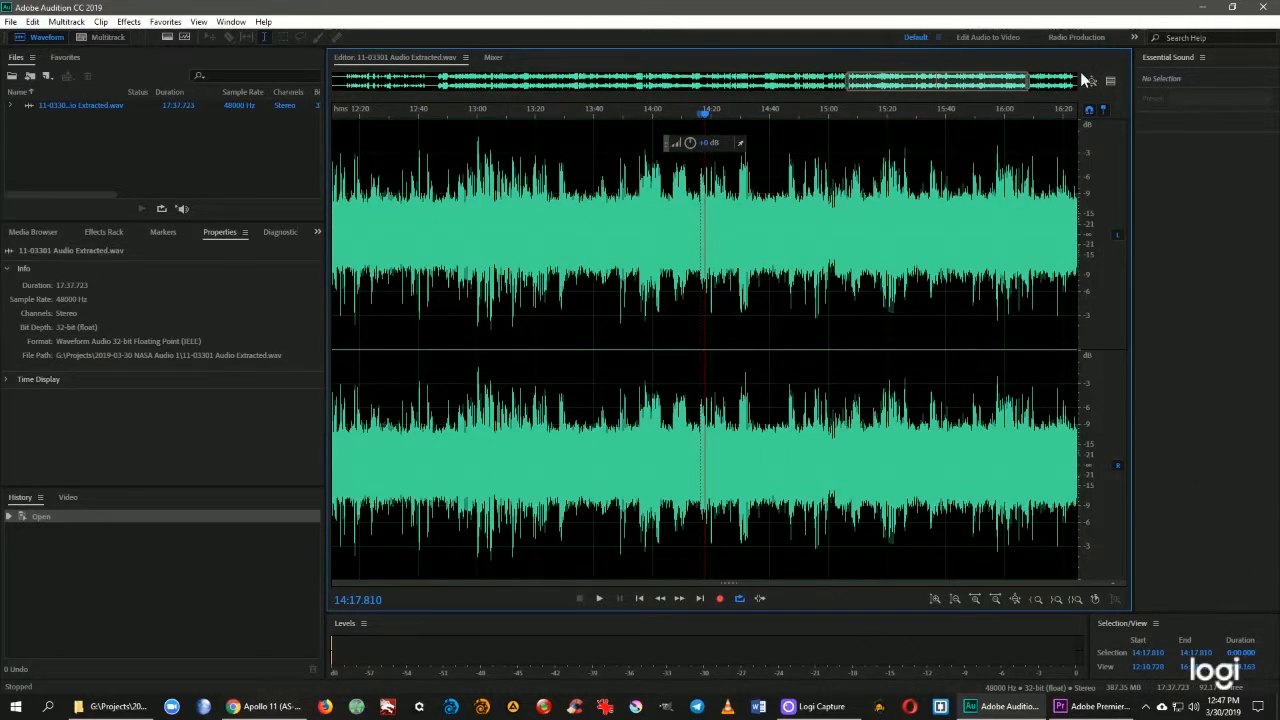
drag(997, 87, 471, 76)
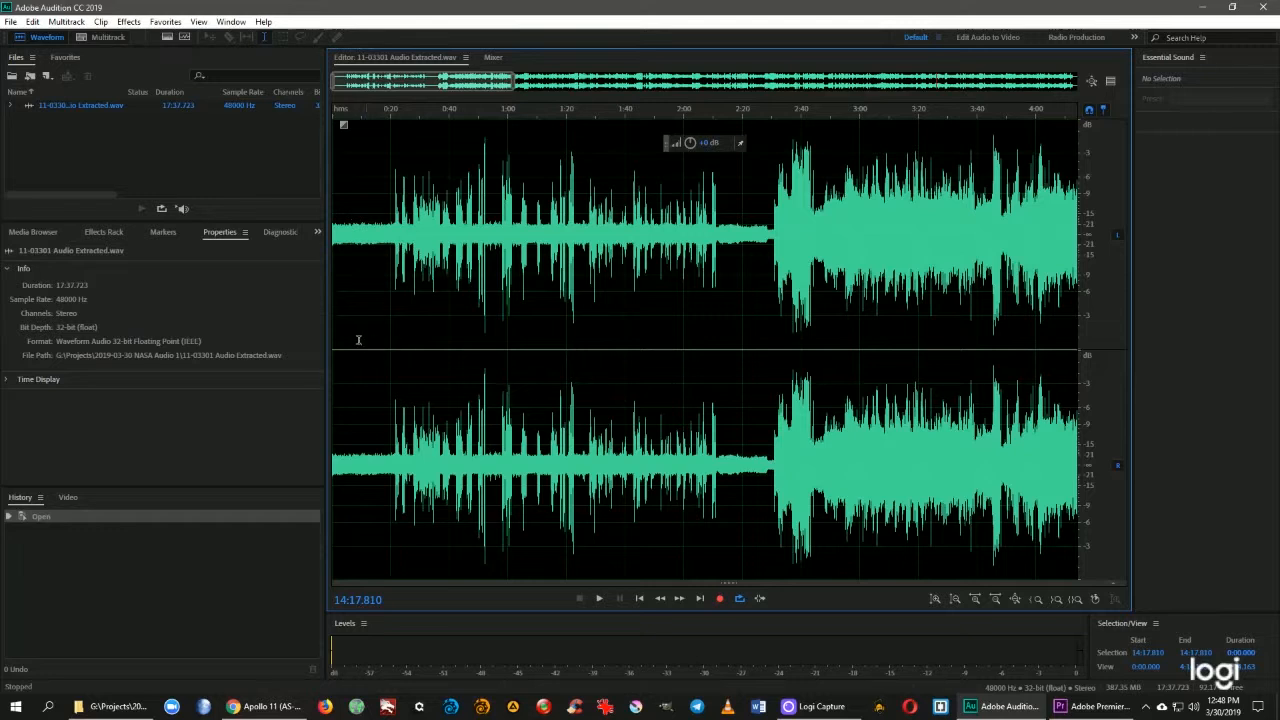
mouse_move(351, 352)
mouse_down()
mouse_move(377, 352)
mouse_move(358, 349)
mouse_up()
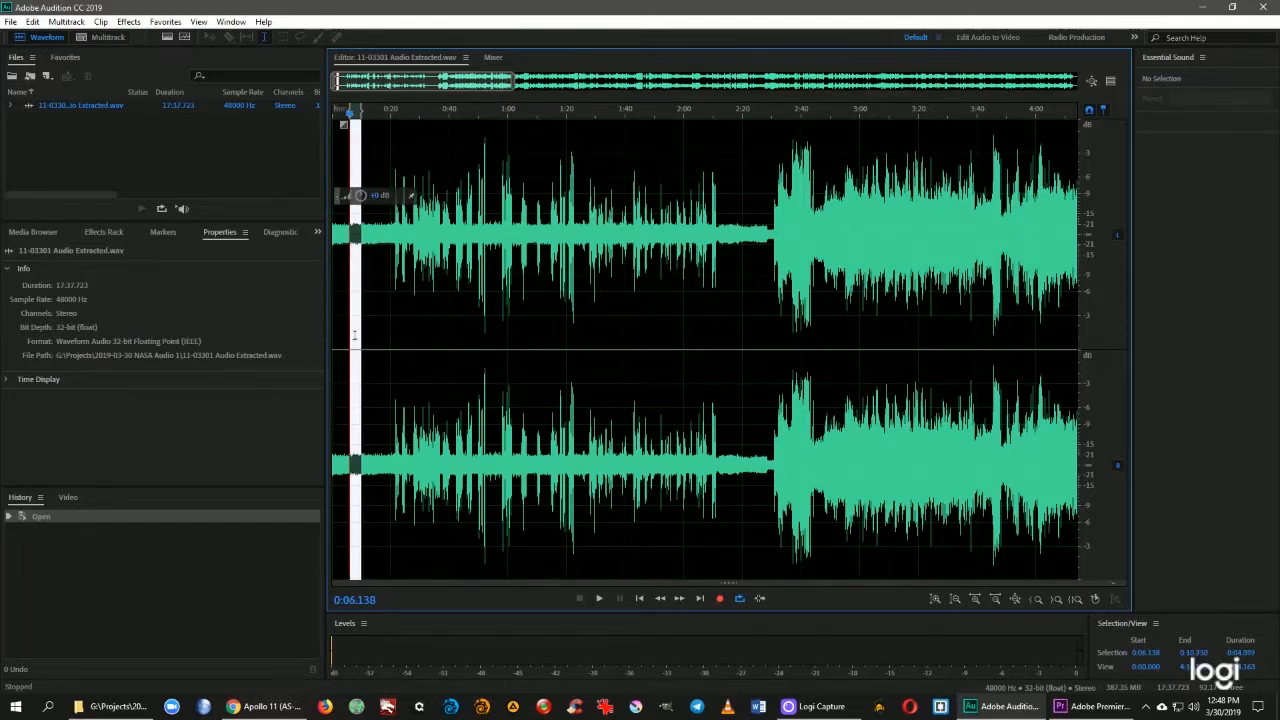
scroll(353, 362, up, 4)
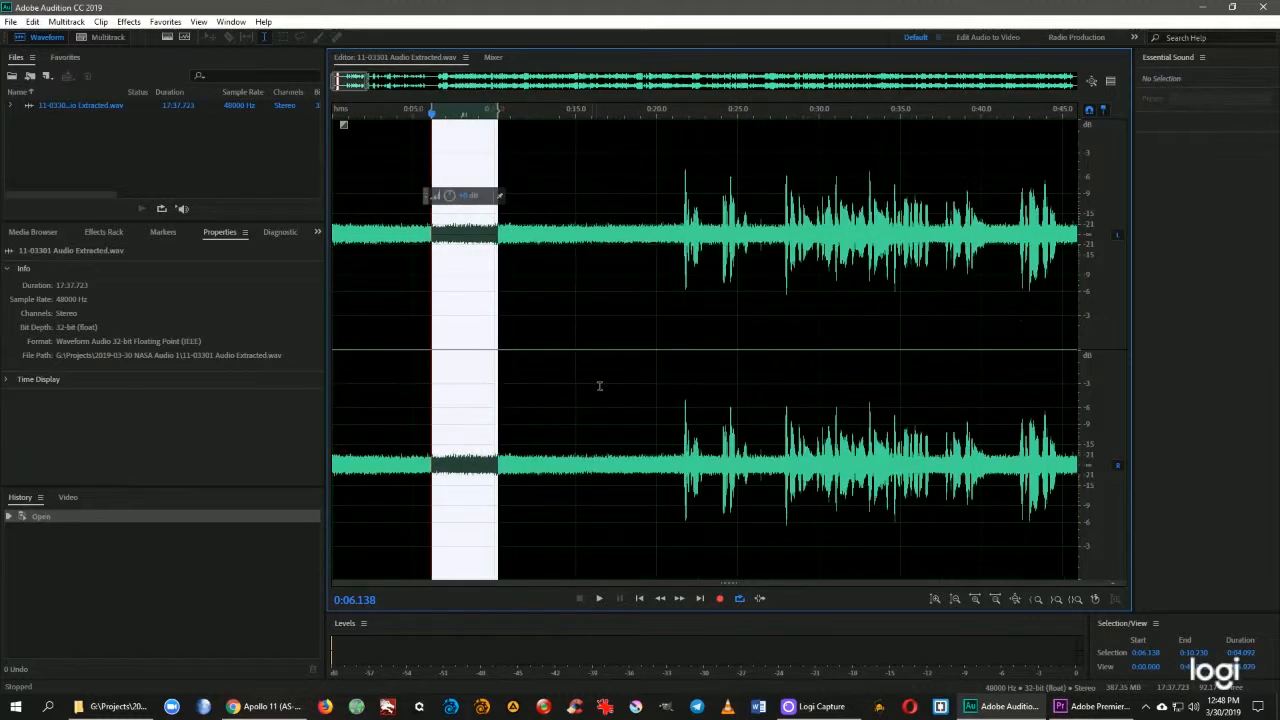
click(530, 350)
drag(454, 354, 502, 358)
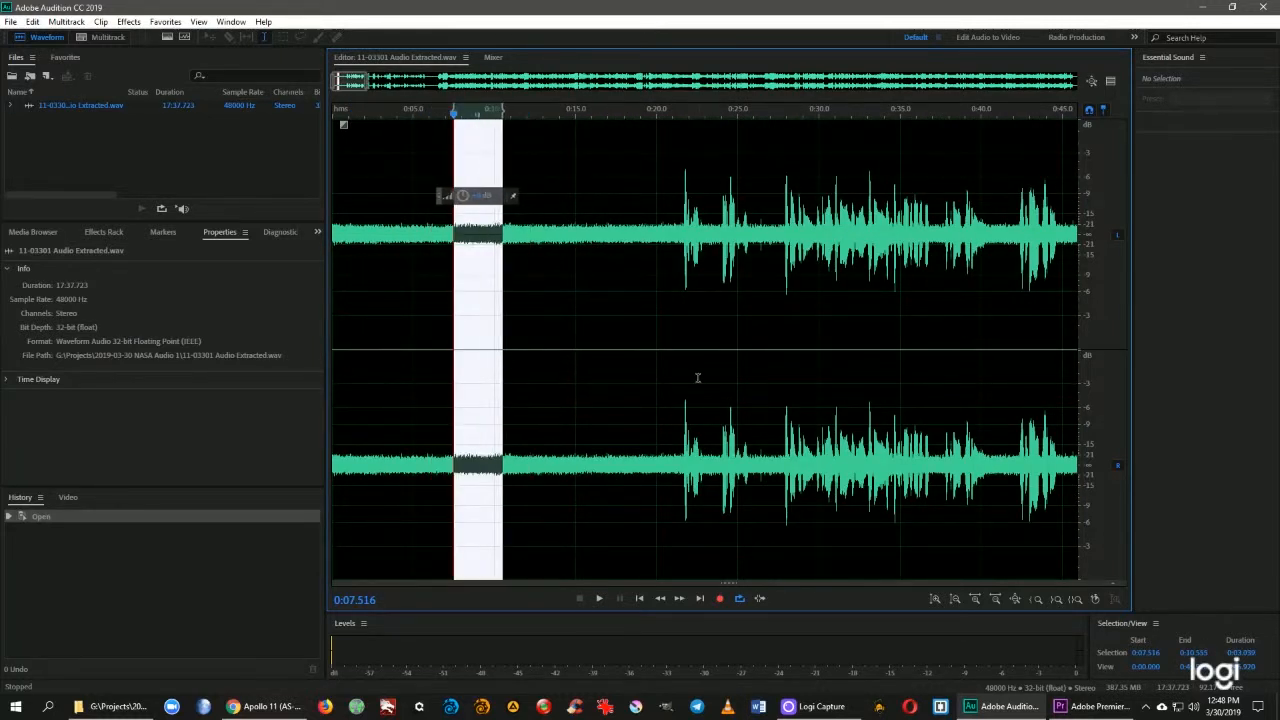
key(space)
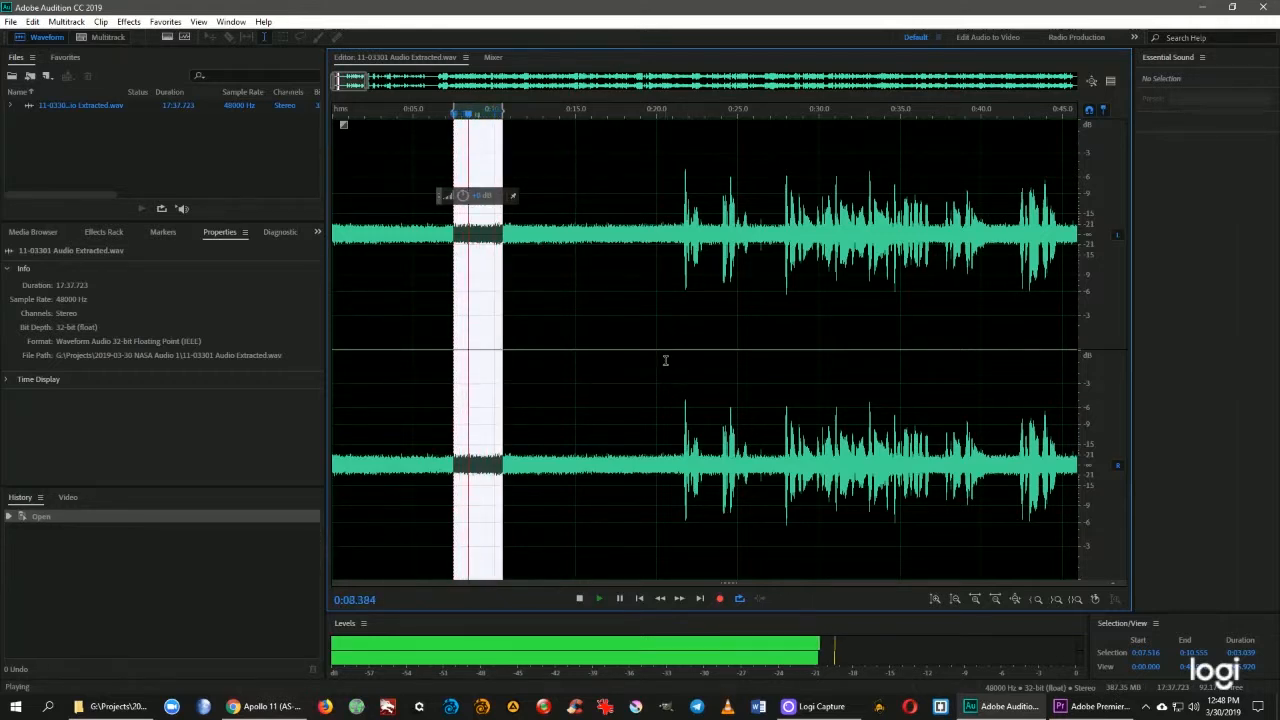
key(space)
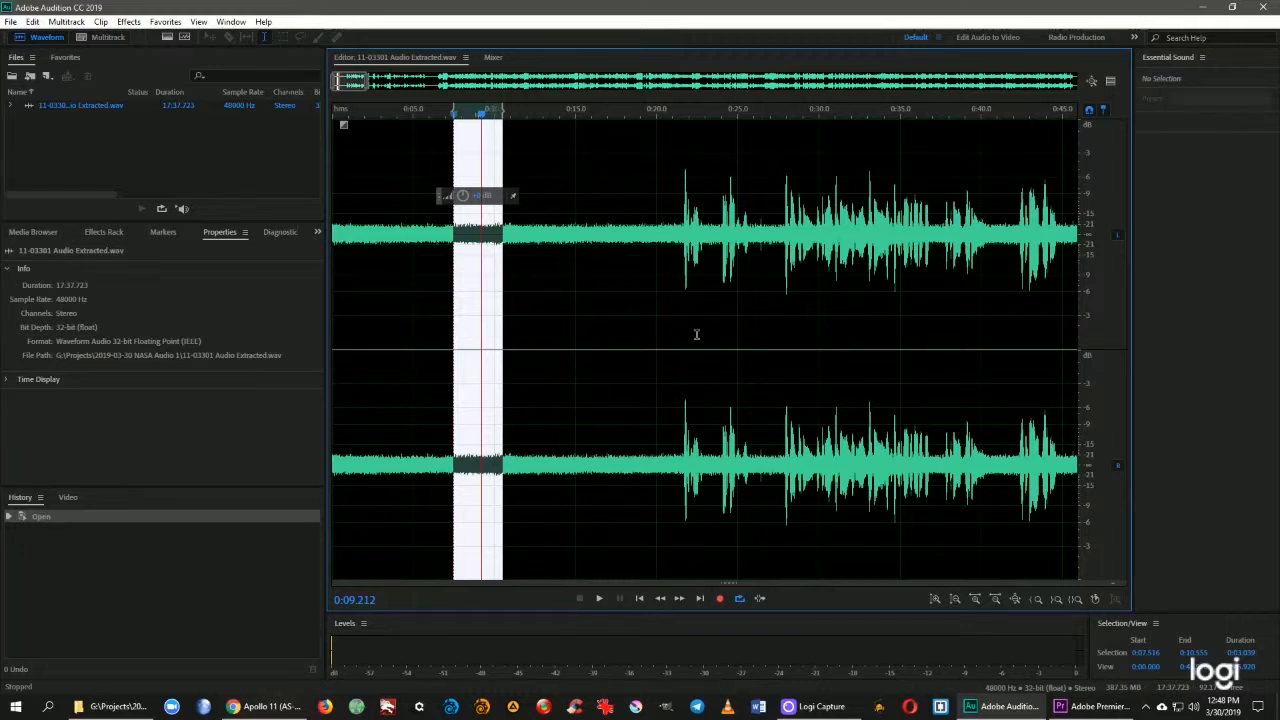
- Capture a noise print from the selected noise-only audio and clear the selection
click(127, 22)
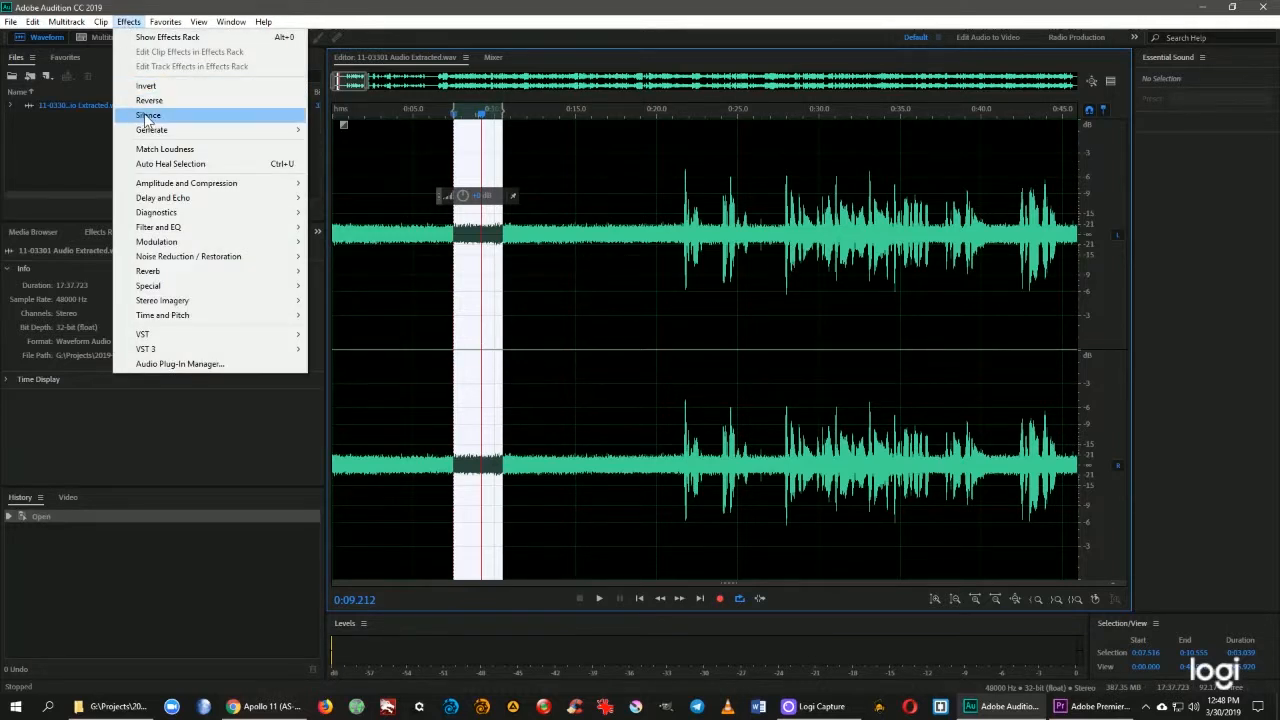
mouse_move(262, 266)
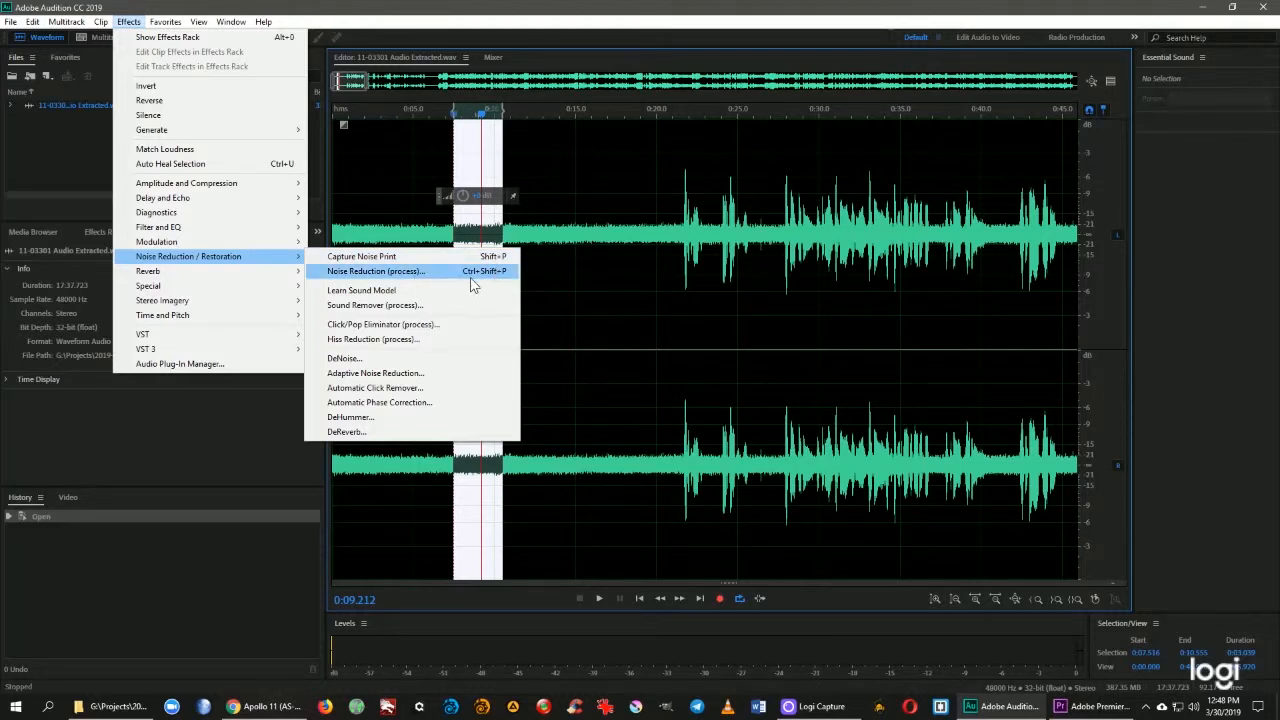
click(384, 258)
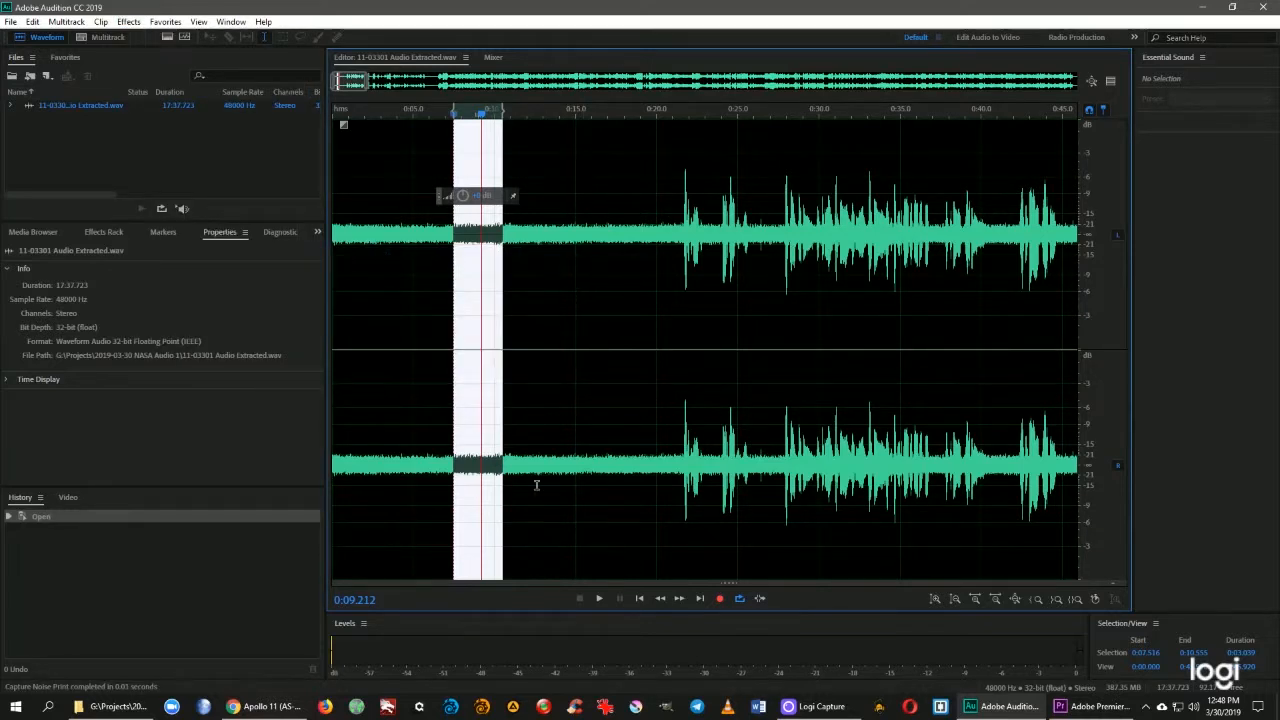
click(475, 355)
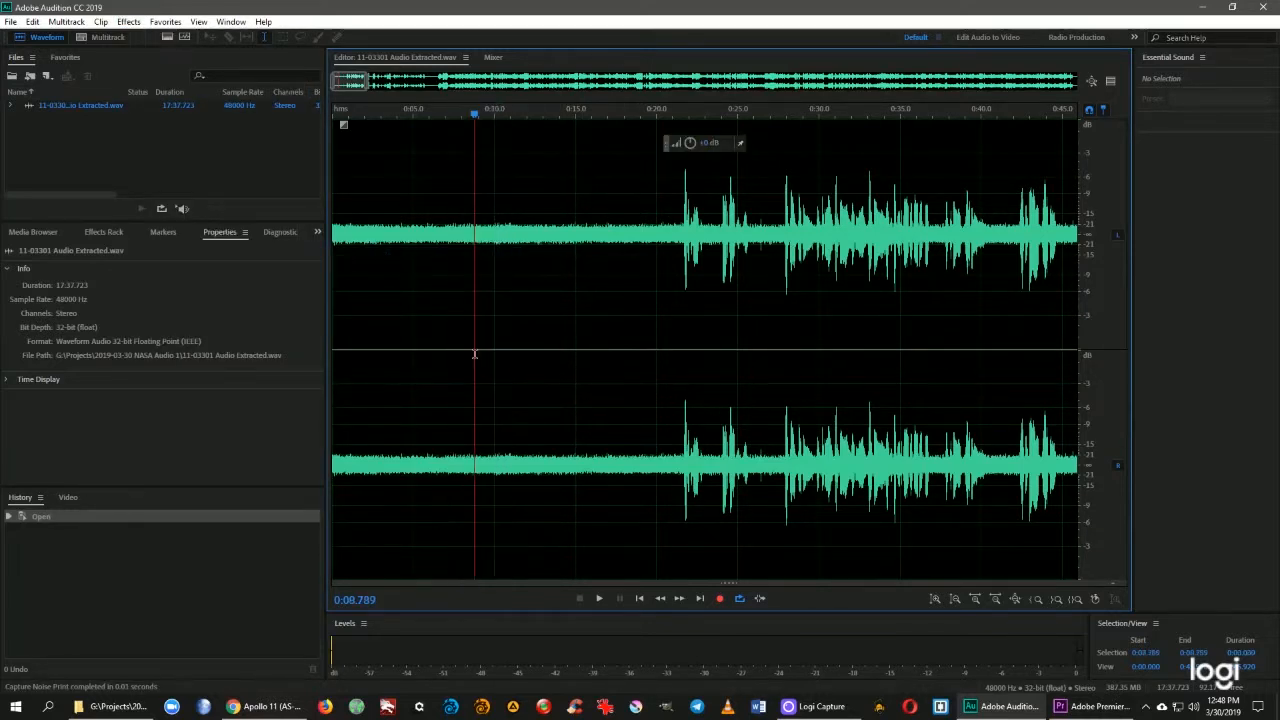
click(487, 352)
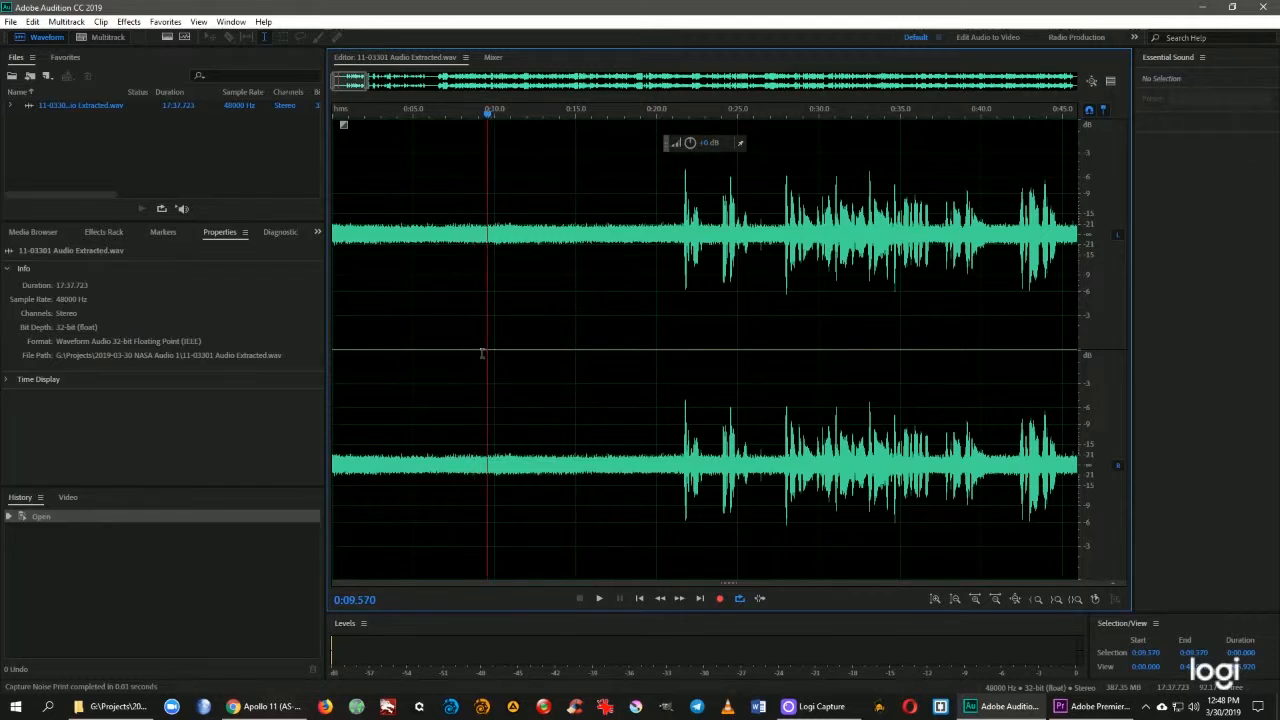
click(450, 355)
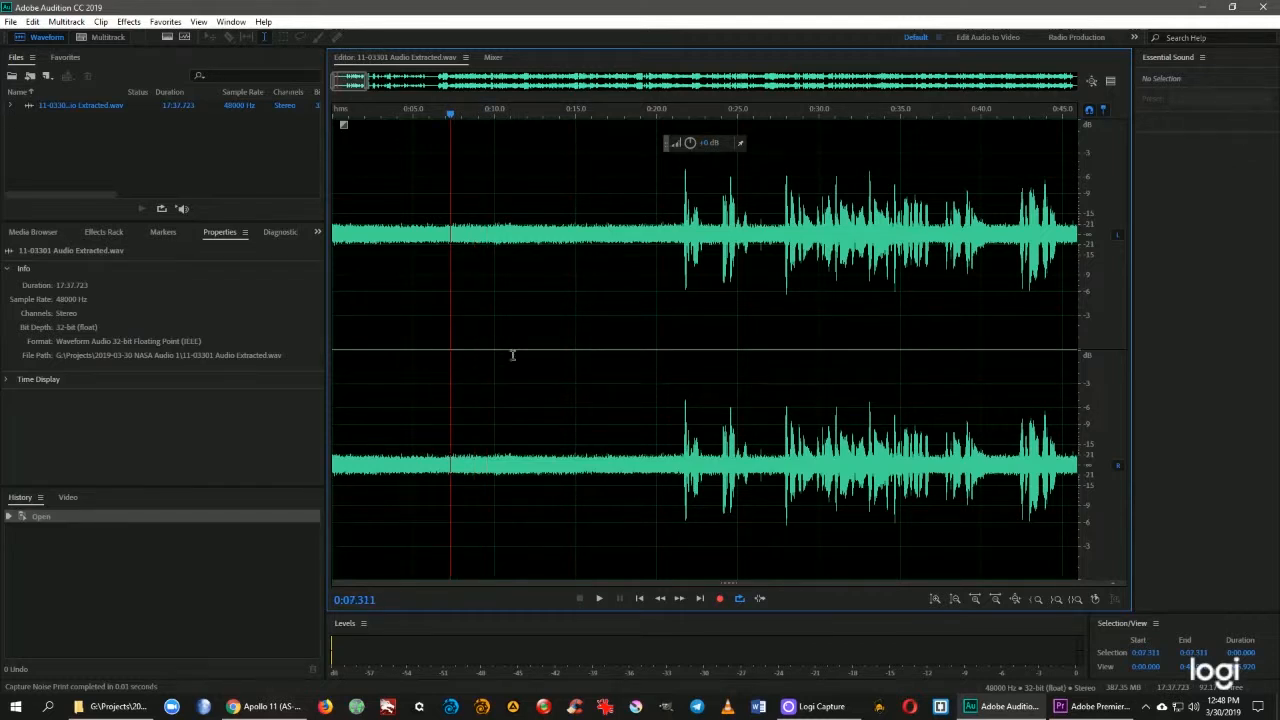
click(466, 342)
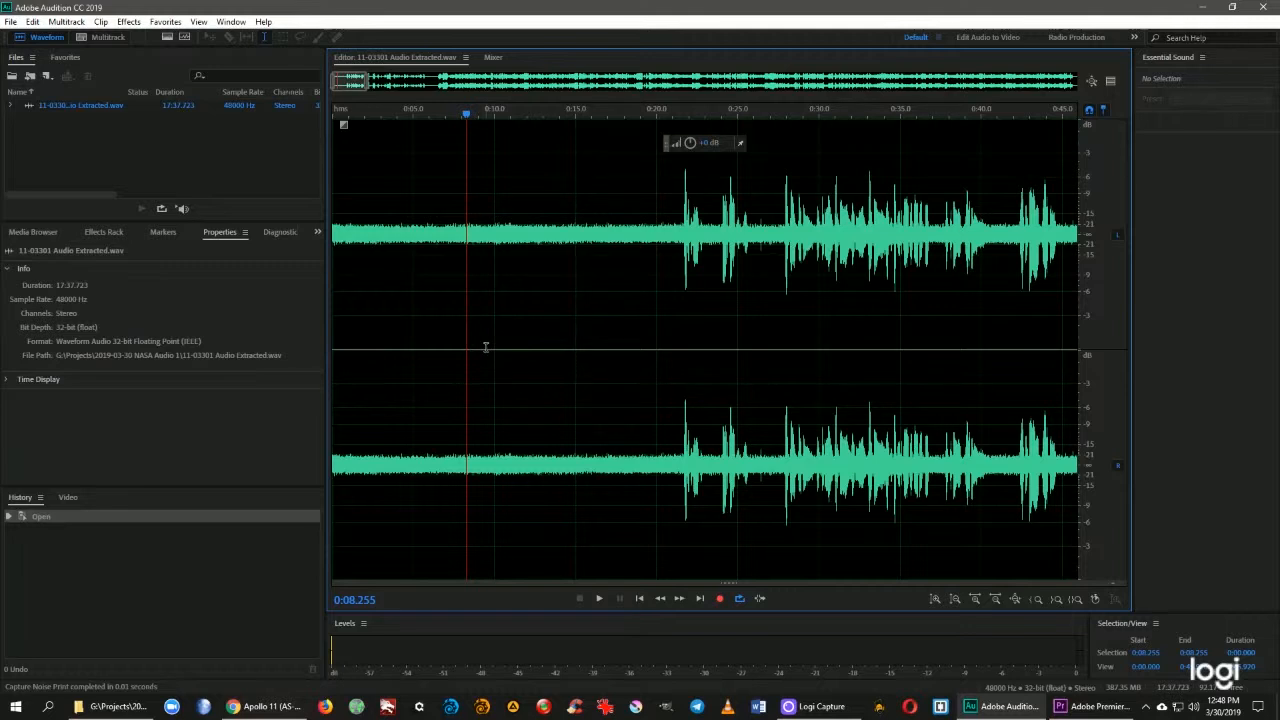
click(129, 21)
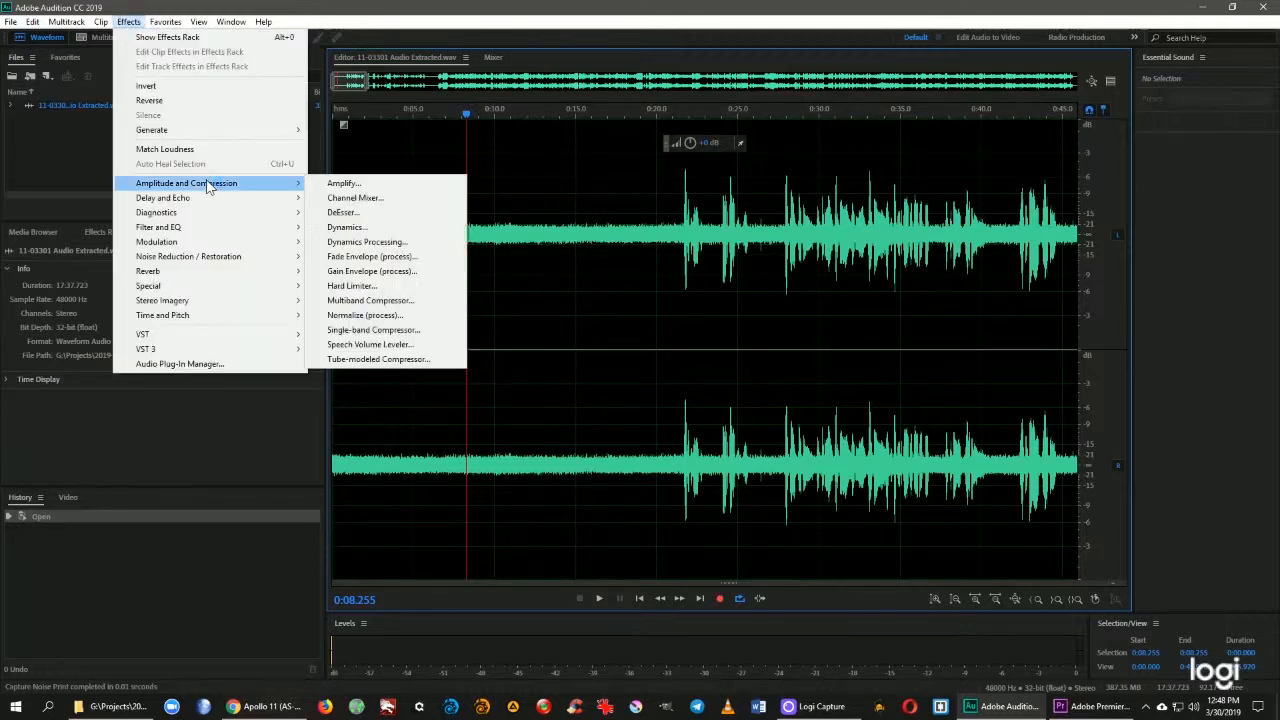
mouse_move(211, 227)
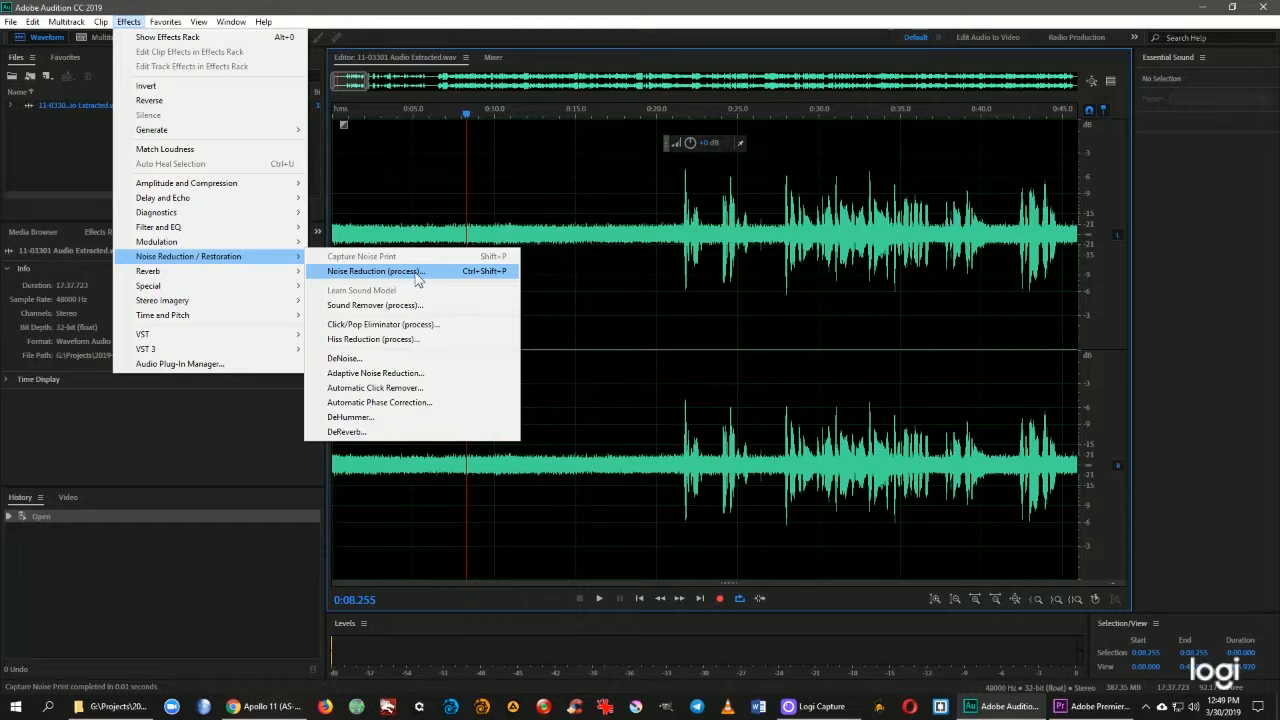
click(570, 452)
drag(592, 353, 633, 353)
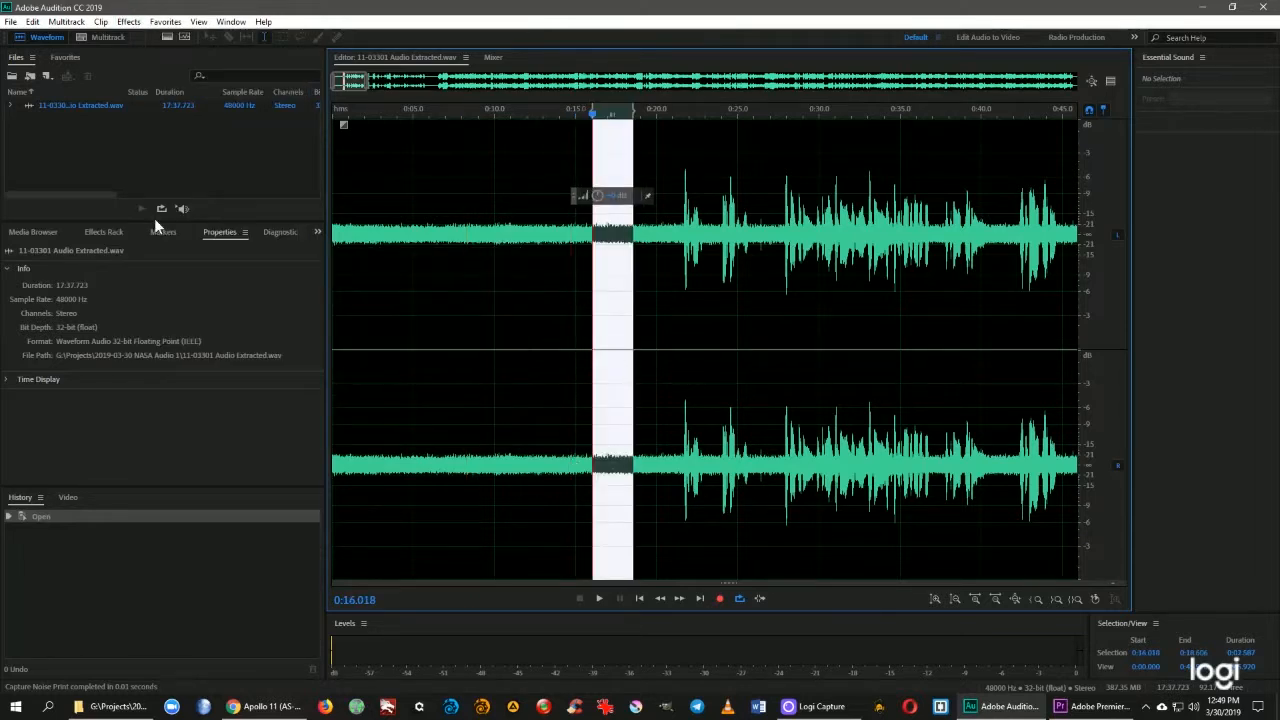
click(129, 21)
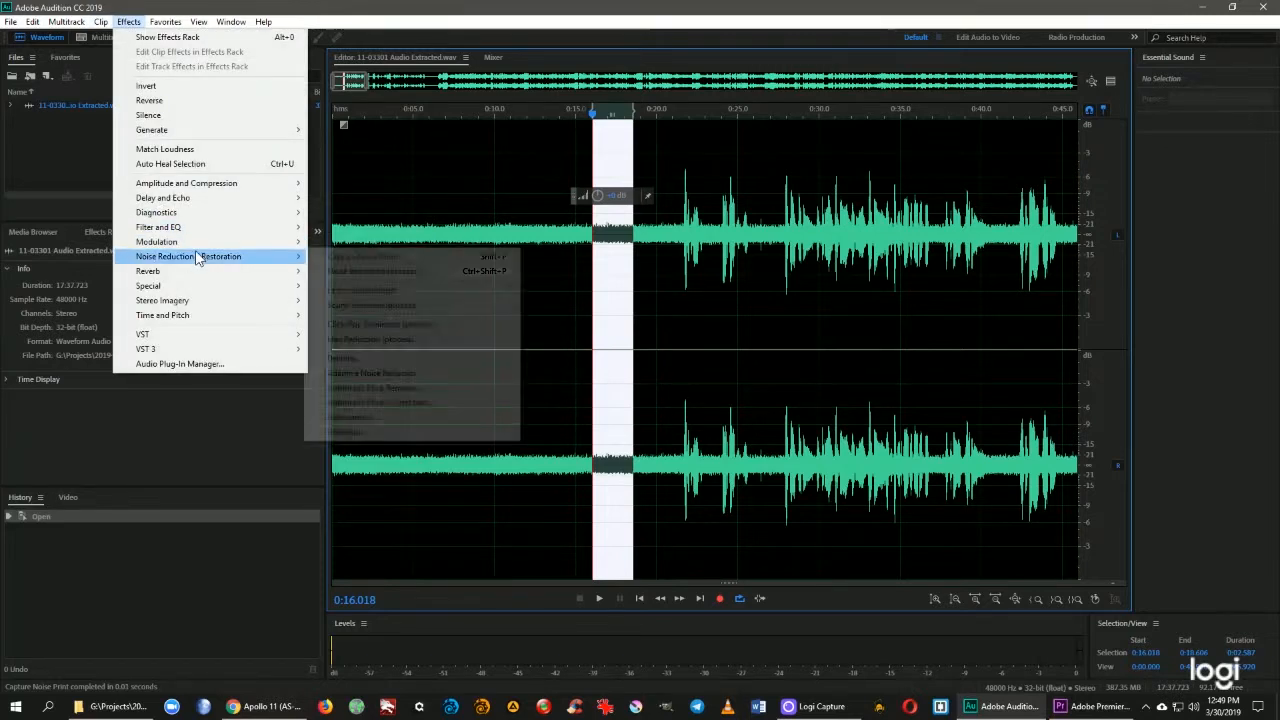
click(557, 230)
- Place the playhead at 0:15, open the Noise Reduction process, and preview short stretches of the background noise
click(574, 349)
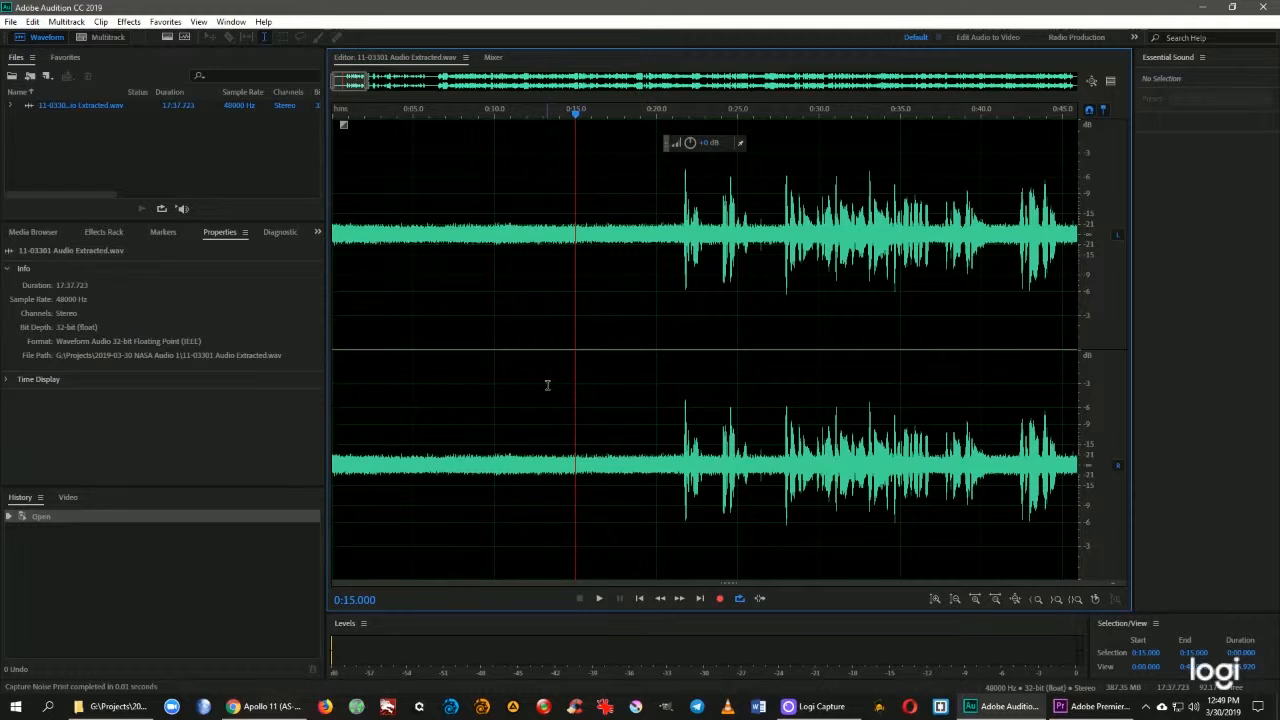
key(ctrl+shift+p)
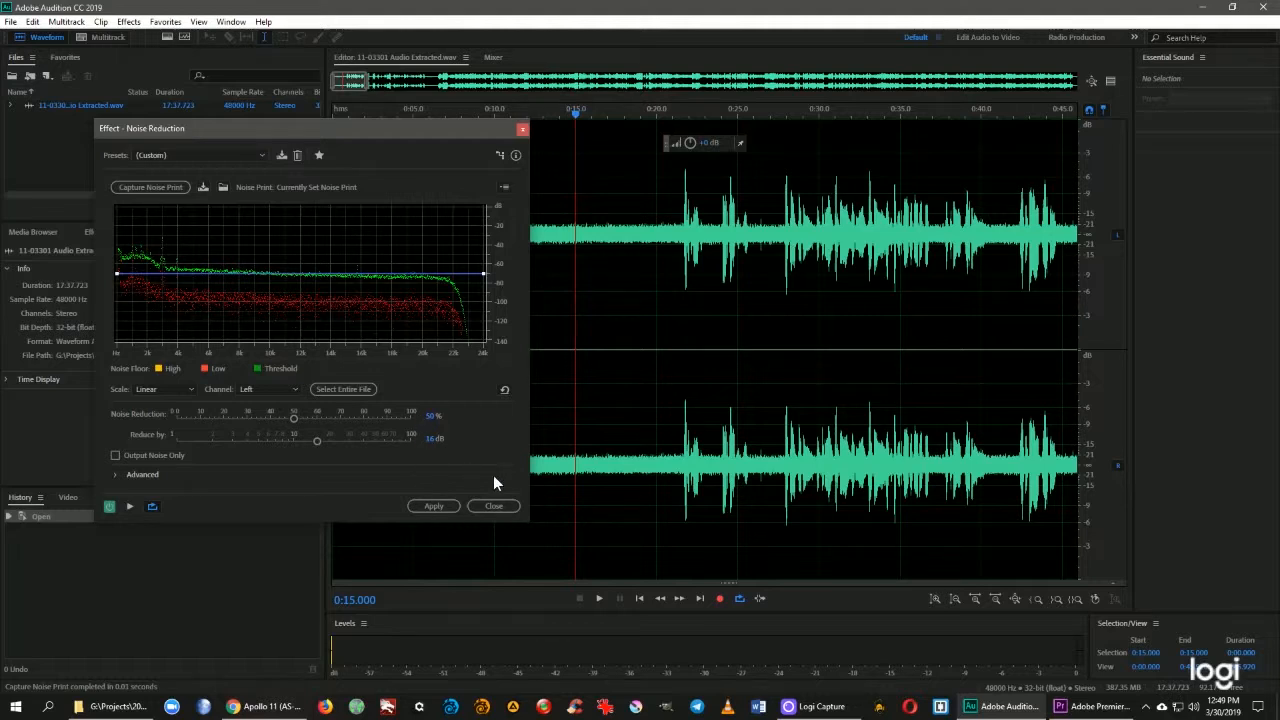
key(space)
key(space)
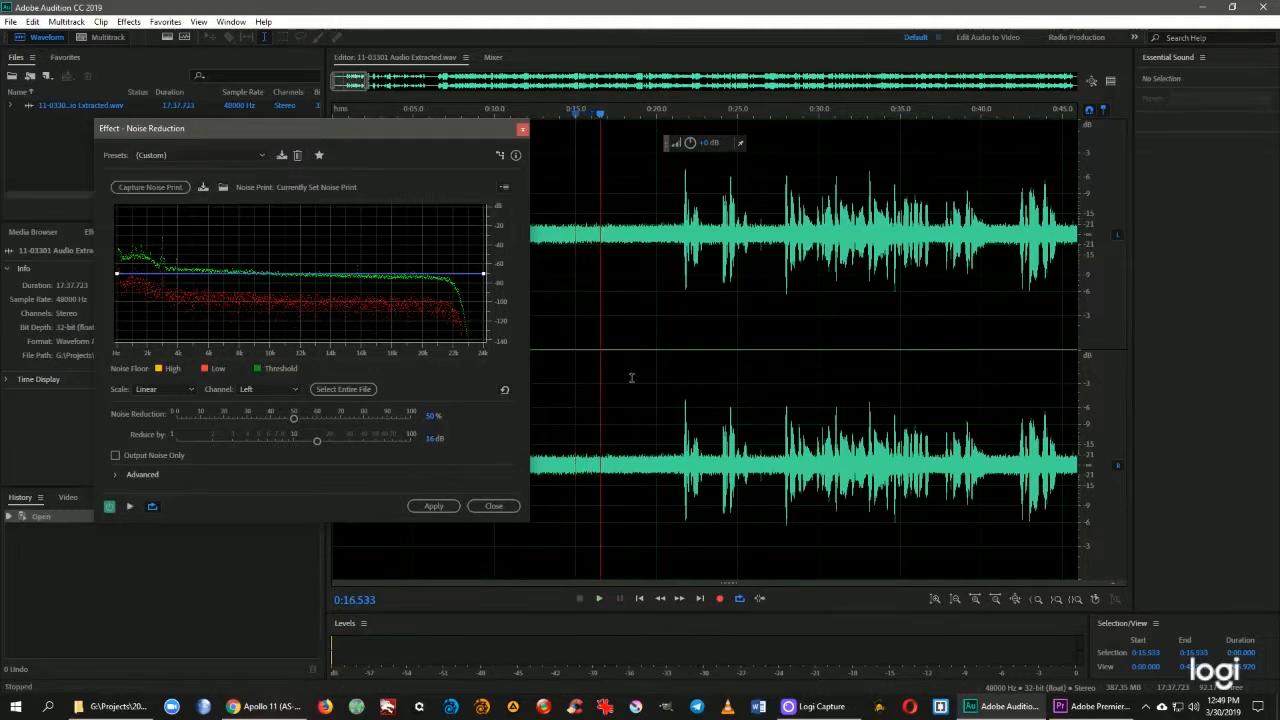
key(space)
key(space)
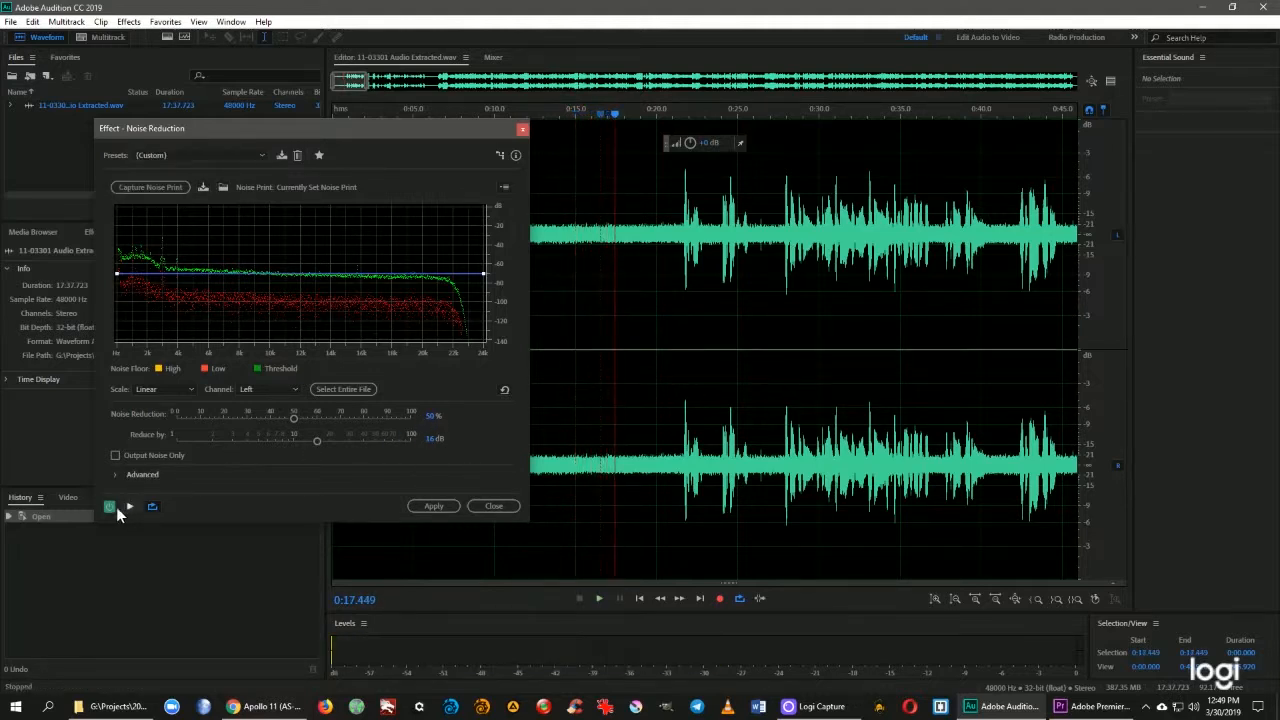
- Compare the preview with the noise reduction bypassed and enabled, and apply it to the entire file at 50% and 16 dB
click(110, 507)
key(space)
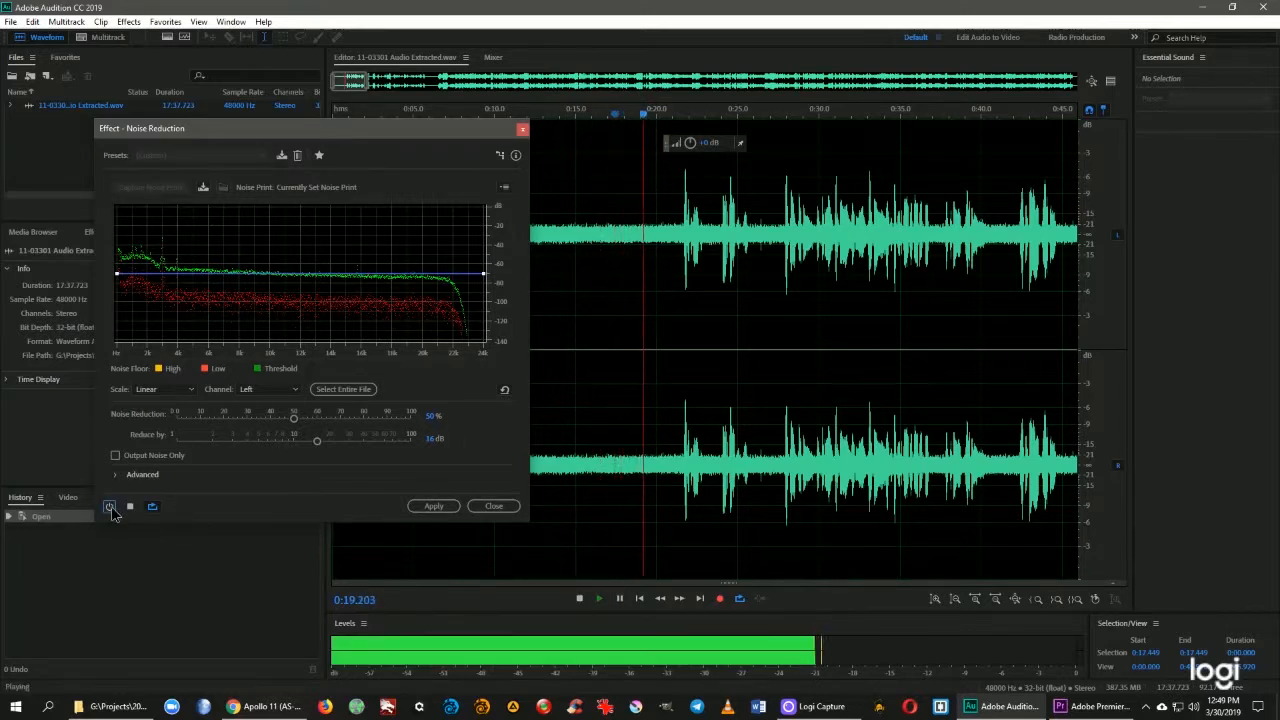
click(112, 509)
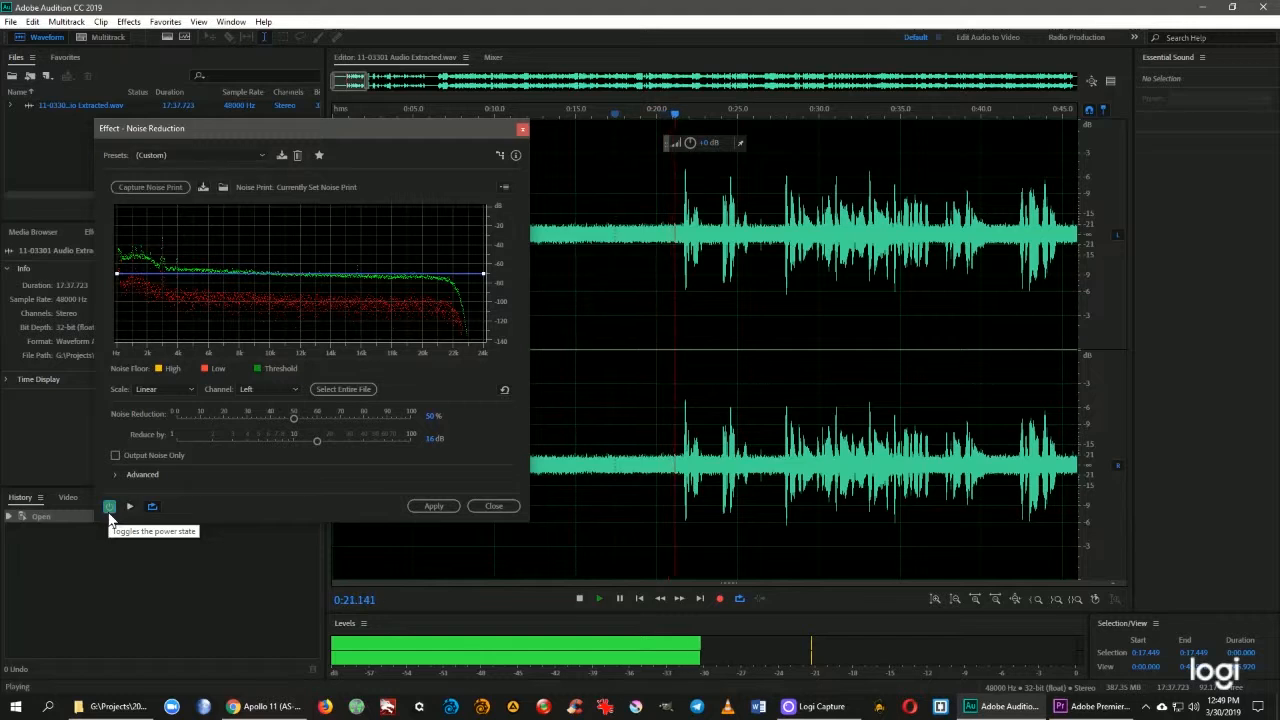
key(space)
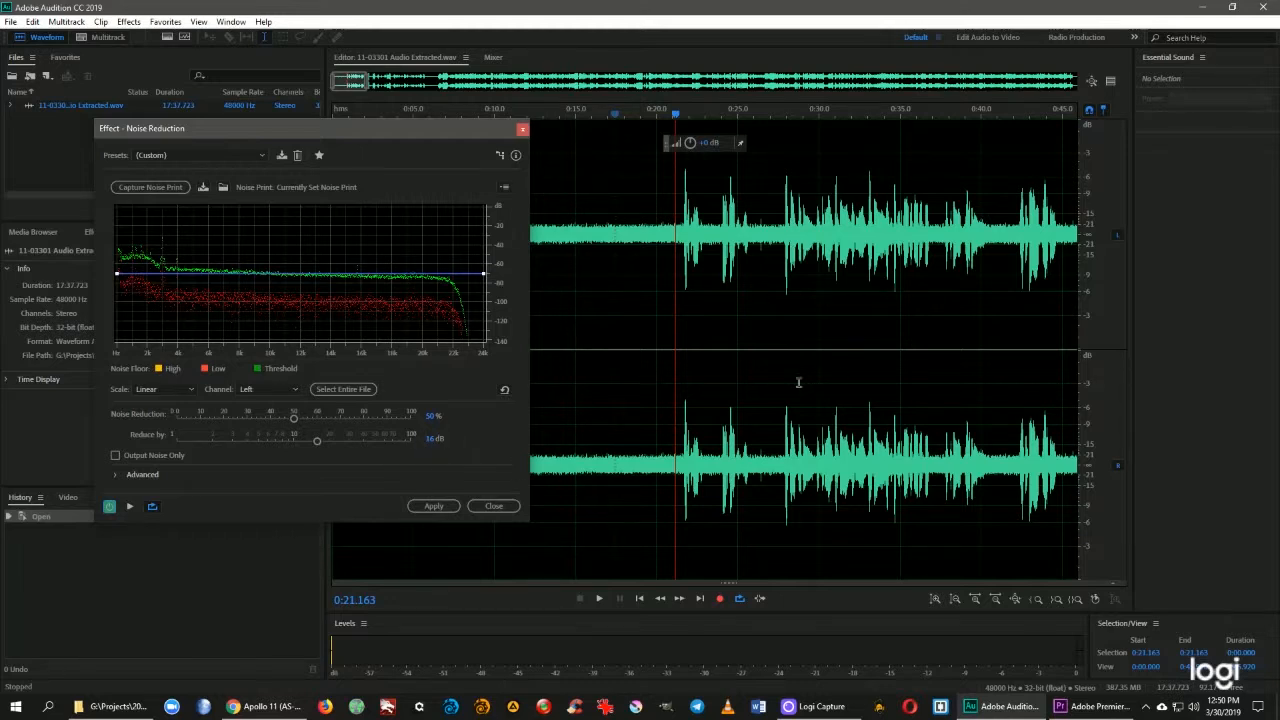
drag(414, 127, 369, 115)
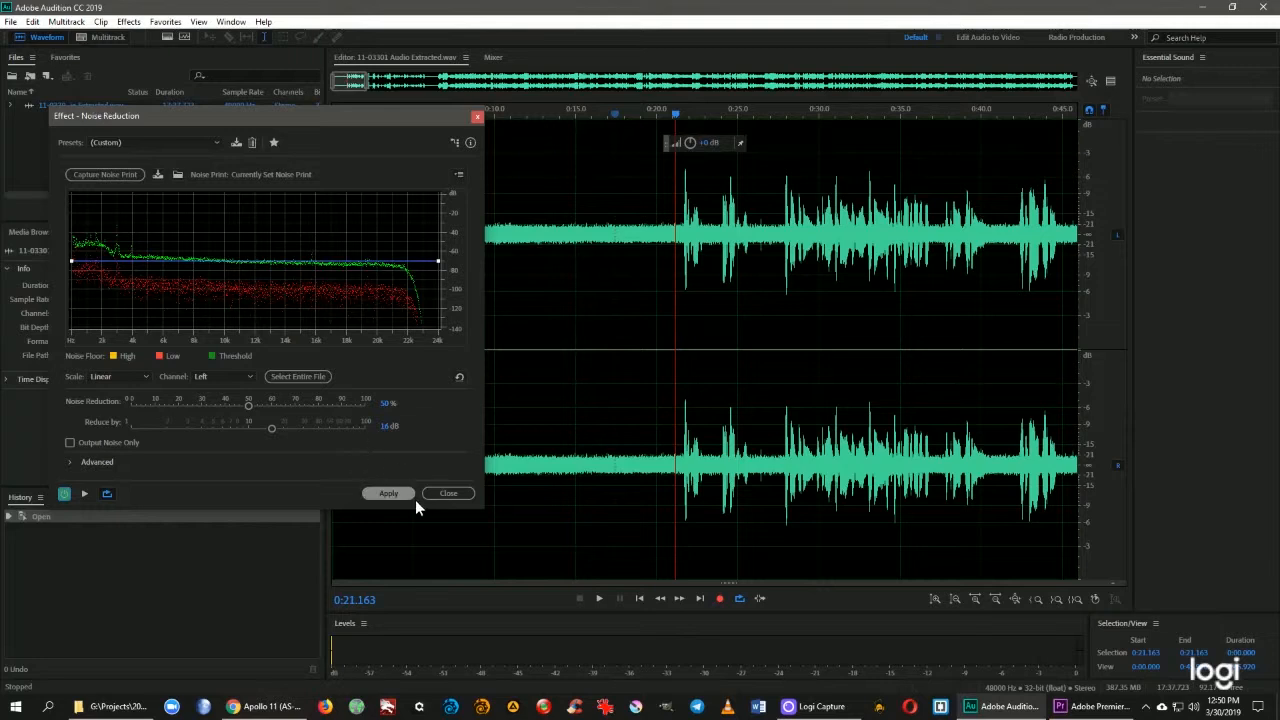
click(389, 493)
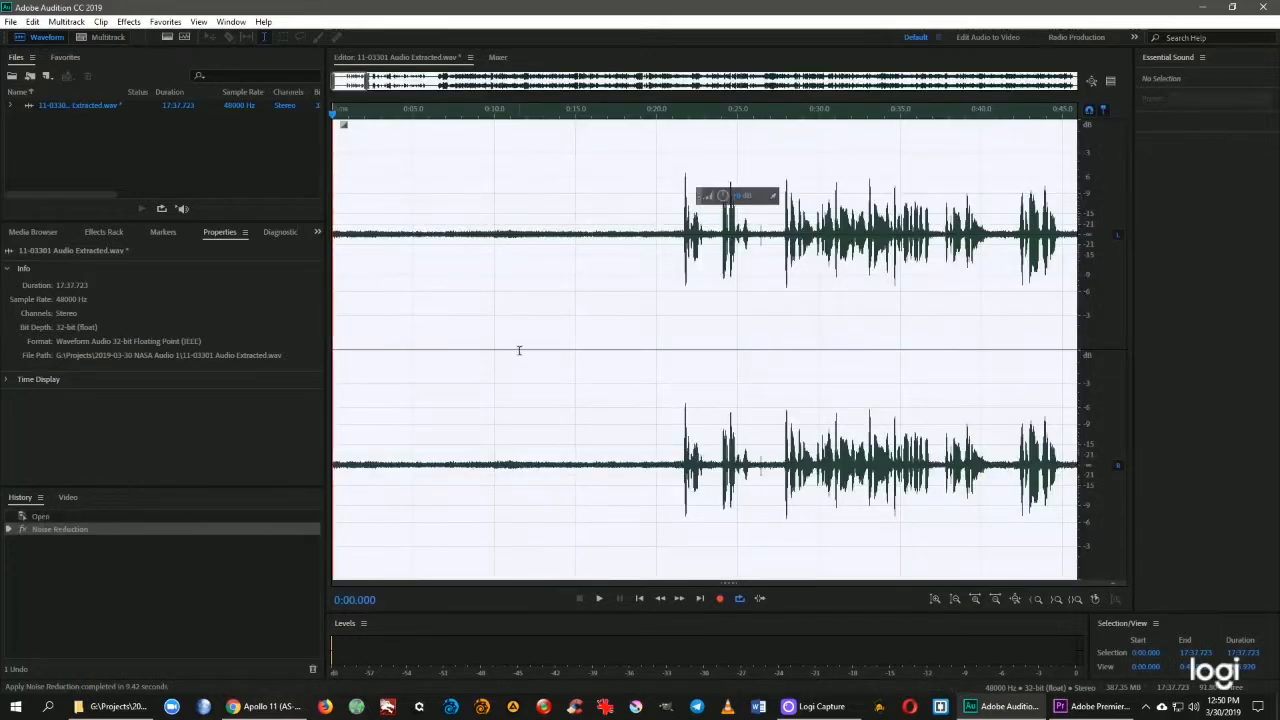
- Play the processed audio from about 0:13.6 and from about 0:20.8 to check the remaining noise
drag(519, 350, 597, 350)
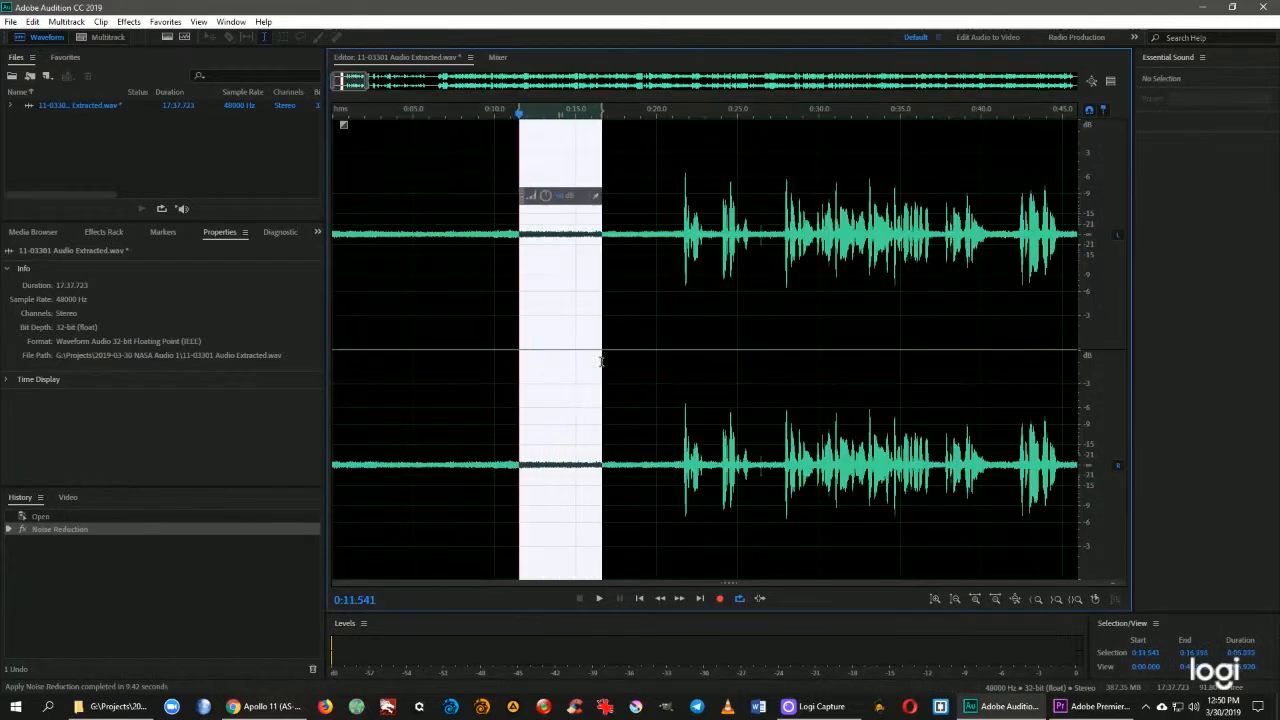
click(615, 350)
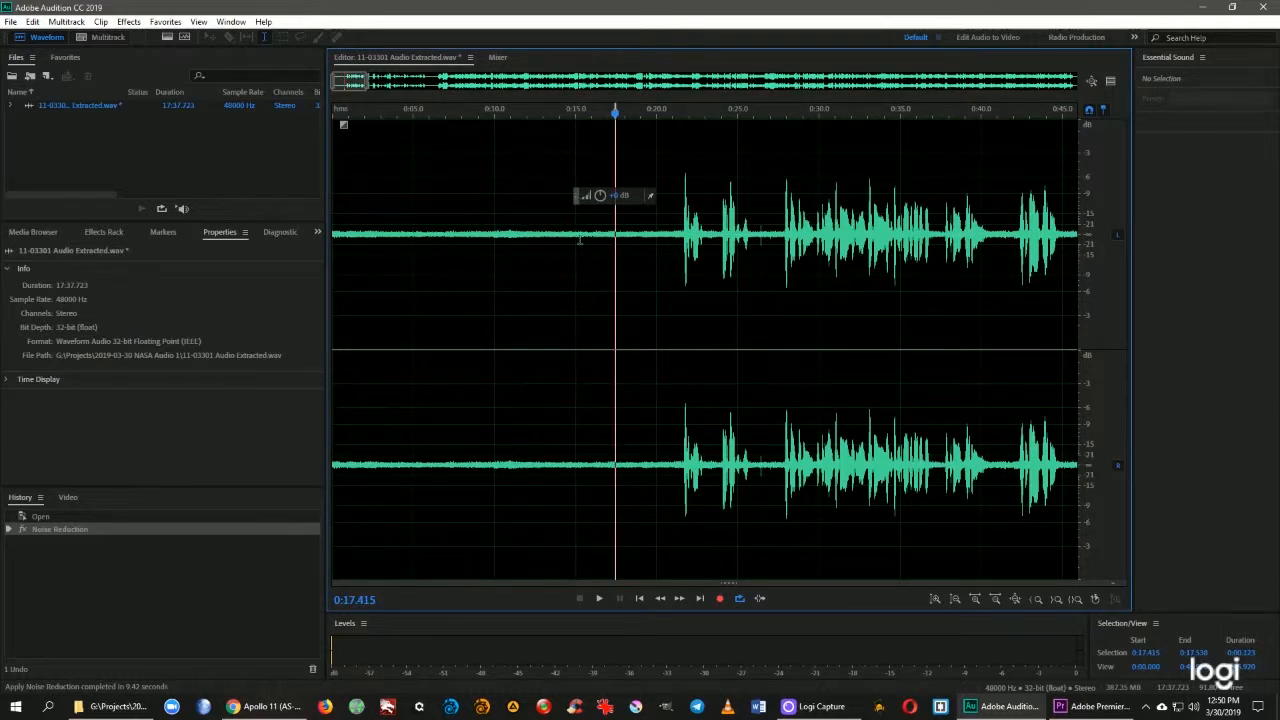
click(552, 353)
key(space)
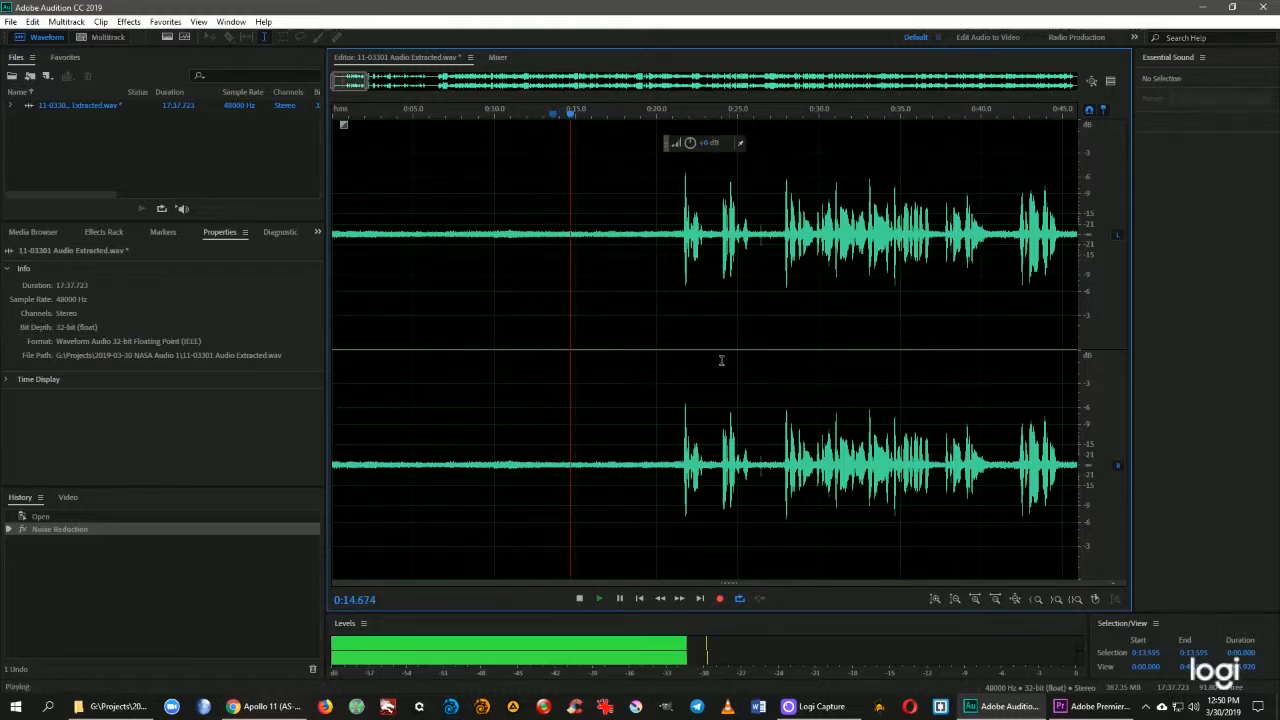
key(space)
click(670, 344)
key(space)
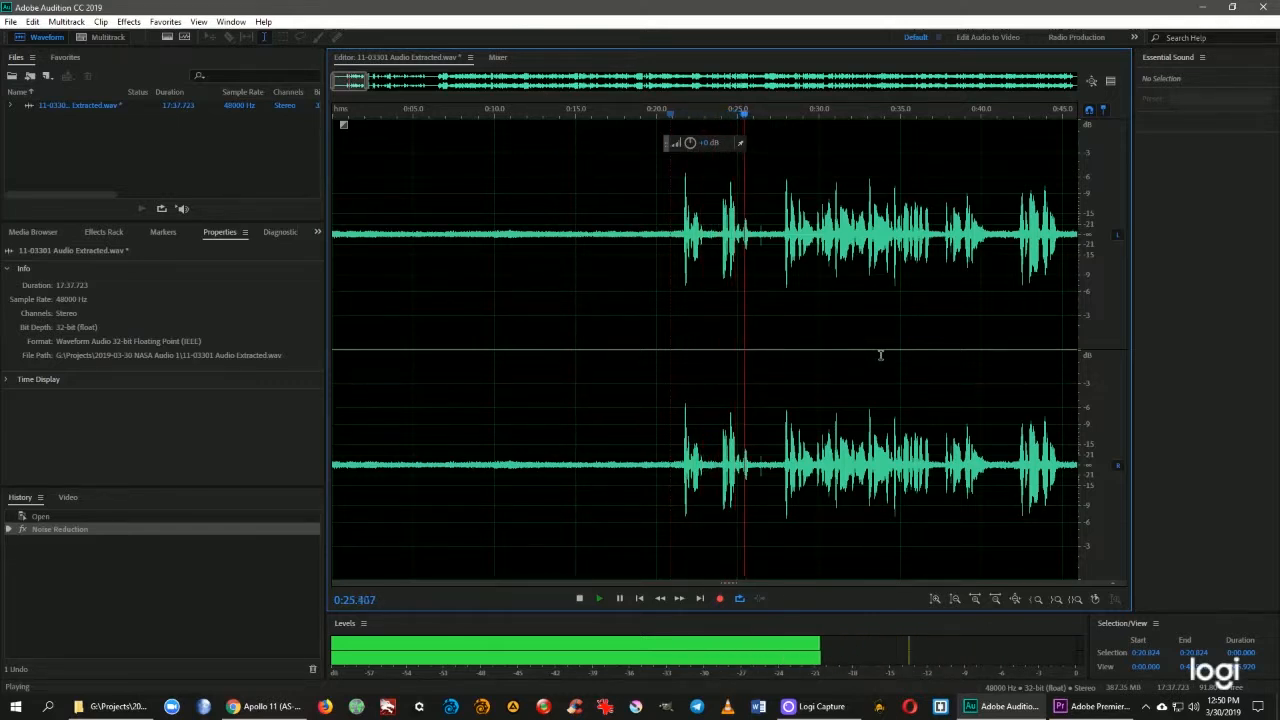
key(space)
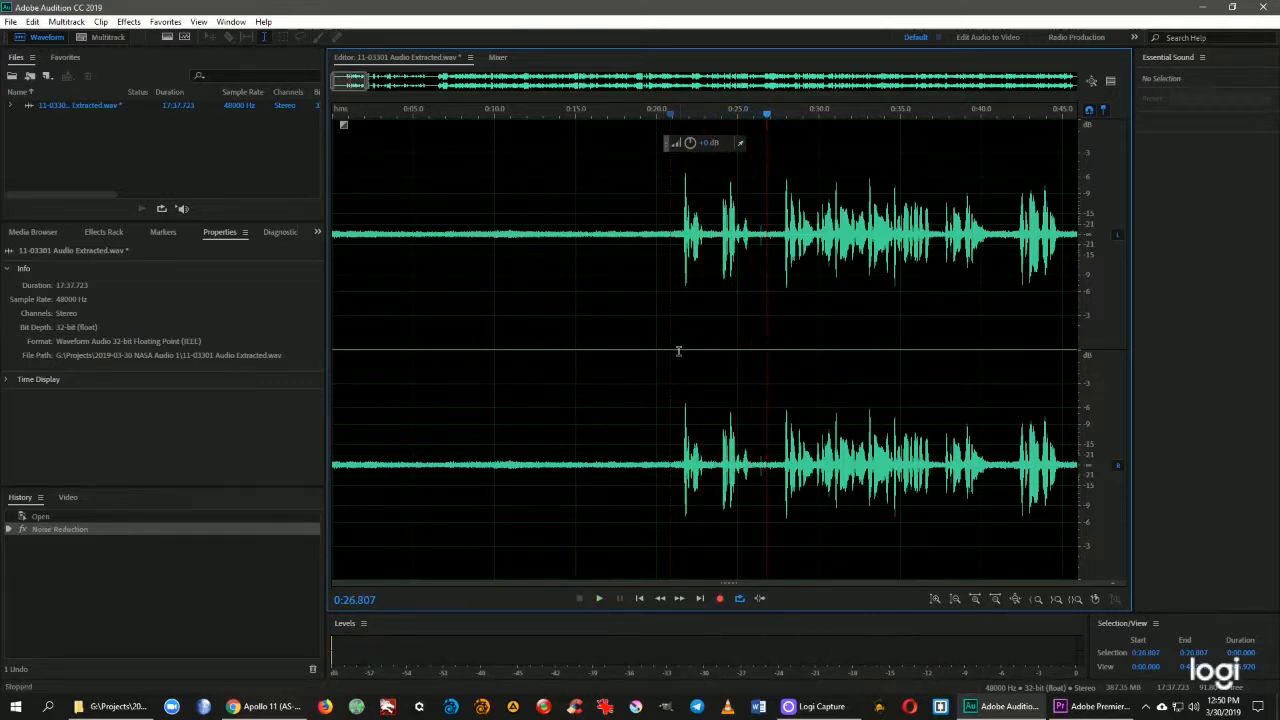
- Select the first speech passage from about 0:21.2 to 0:26.9 and play it
drag(676, 351, 769, 360)
key(space)
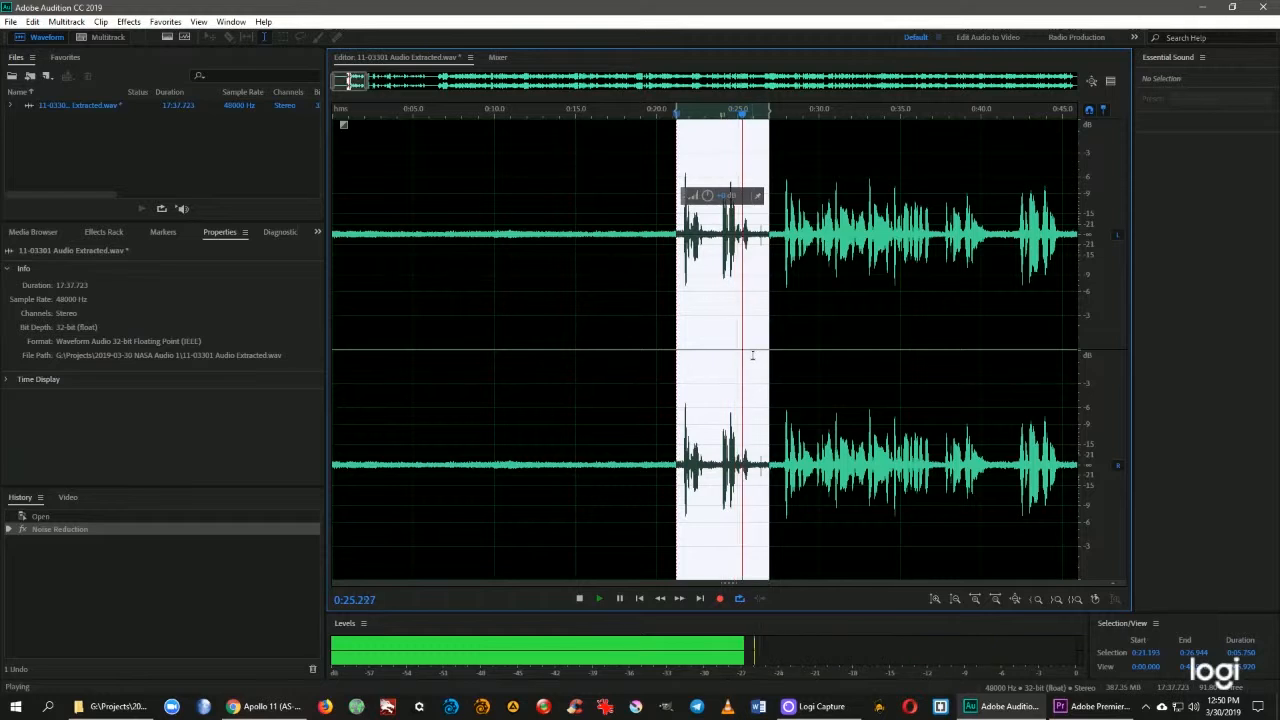
key(space)
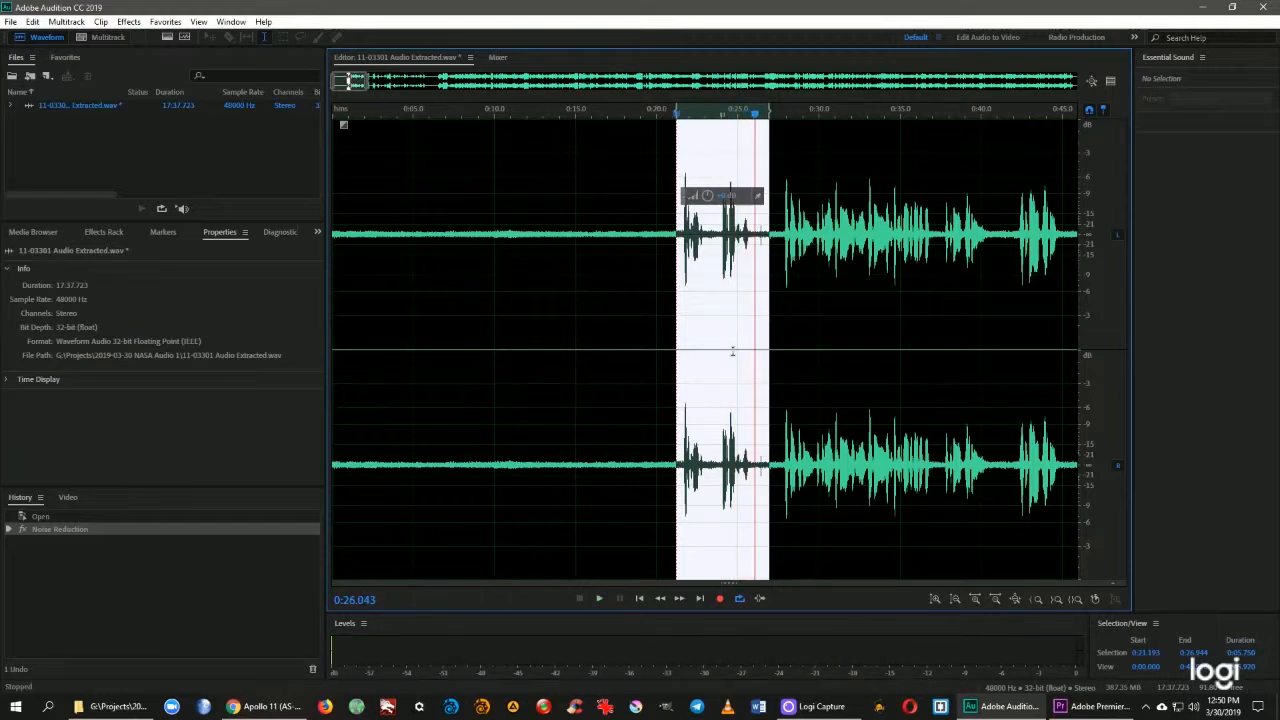
- Select the quiet stretch just before the first speech, from about 0:20.4 to 0:21.2, and play it
click(712, 349)
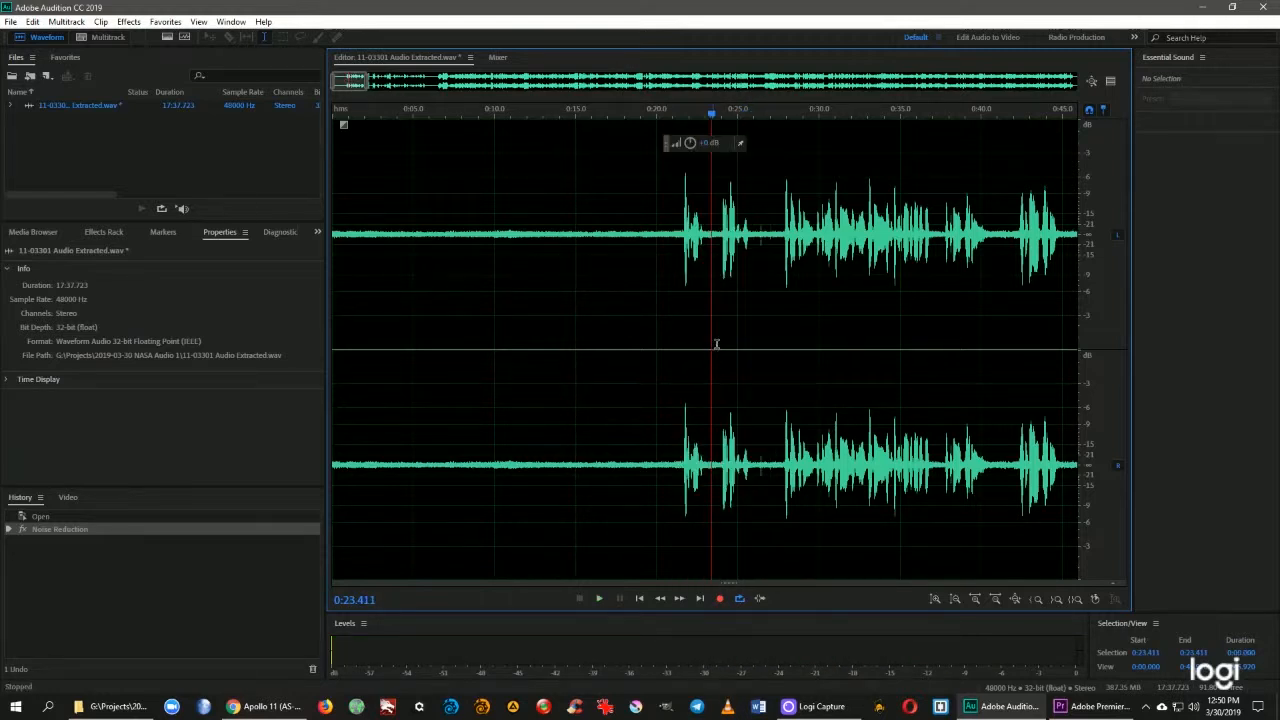
scroll(731, 343, up, 5)
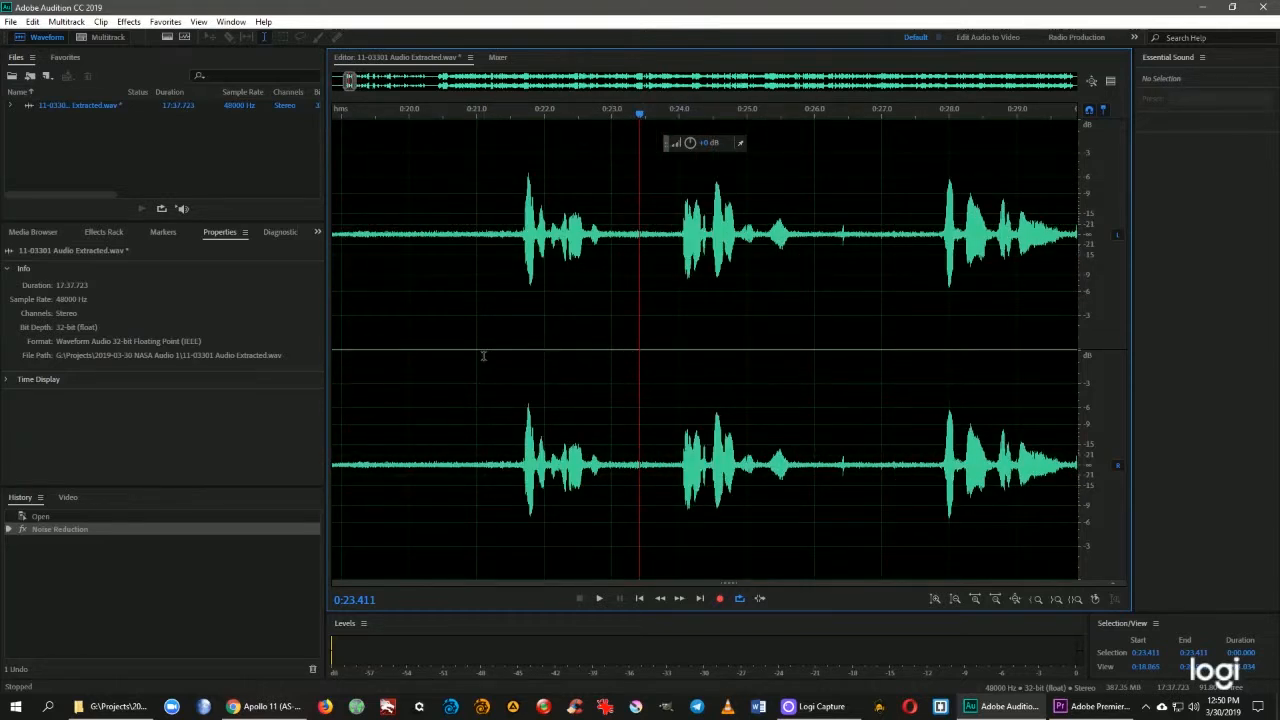
drag(453, 350, 487, 360)
key(space)
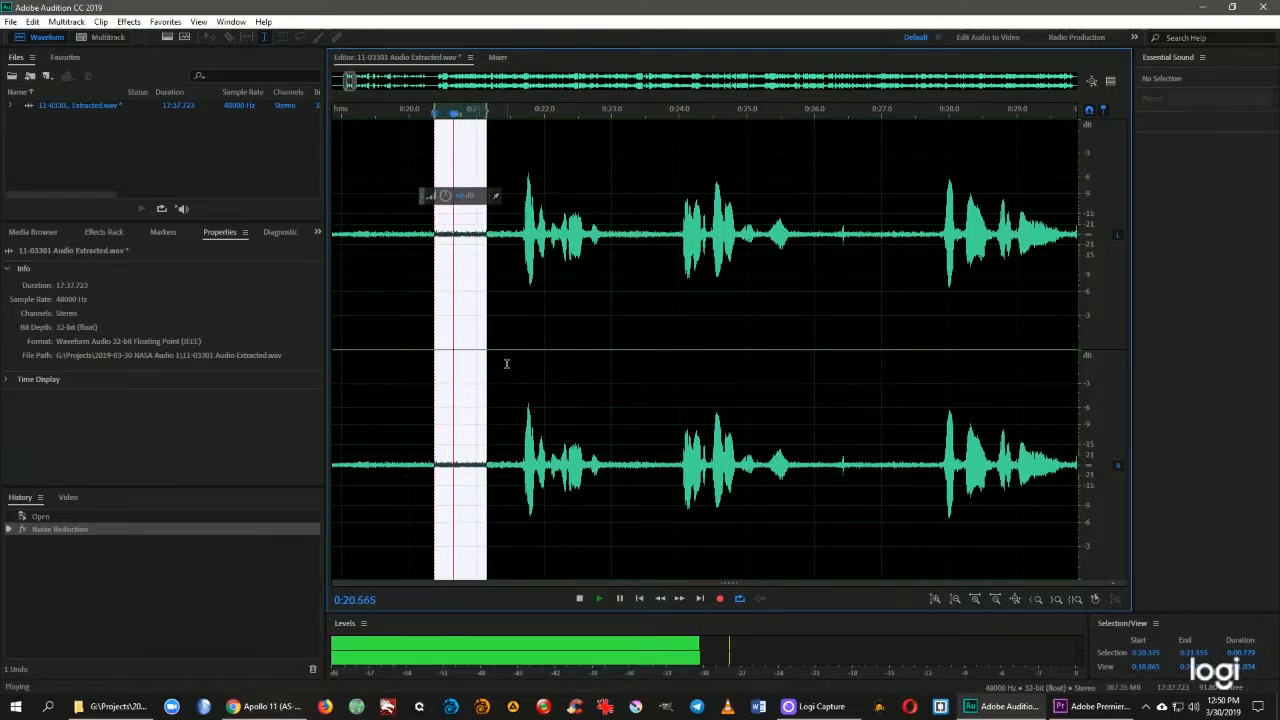
key(space)
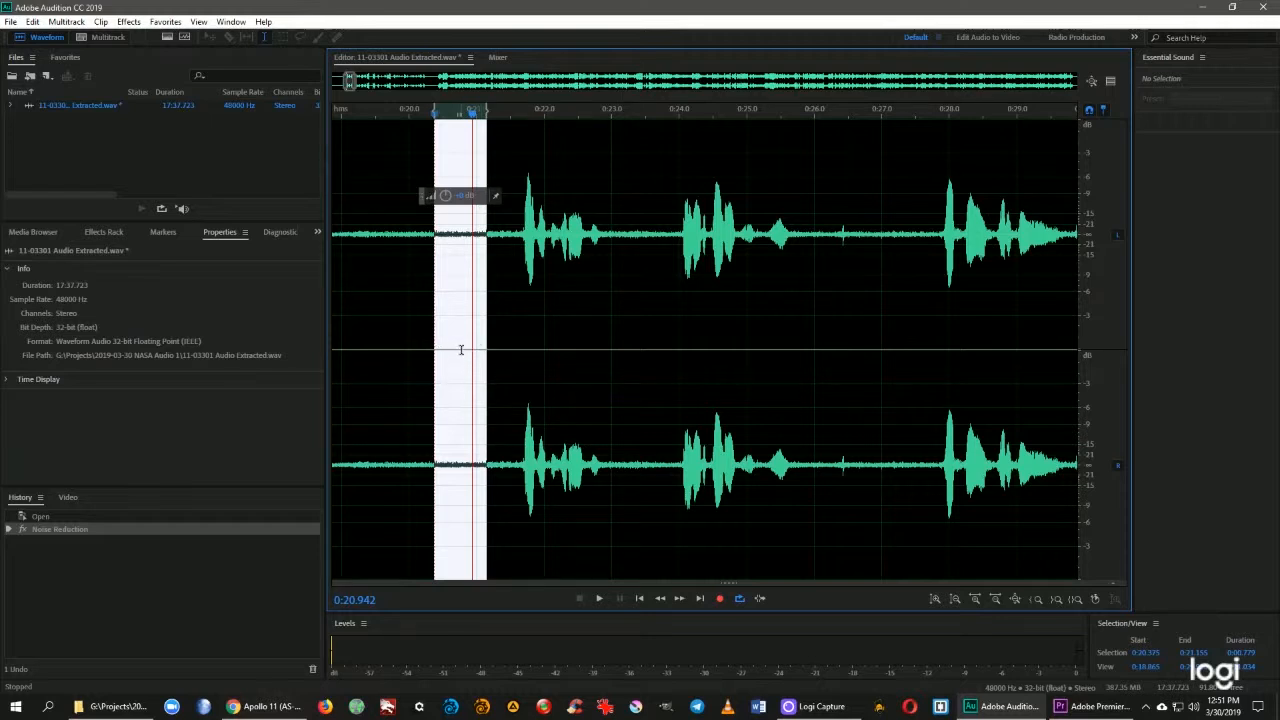
- Try to capture a noise print from a selection of about 0.07 seconds at 0:20.8
drag(462, 350, 467, 353)
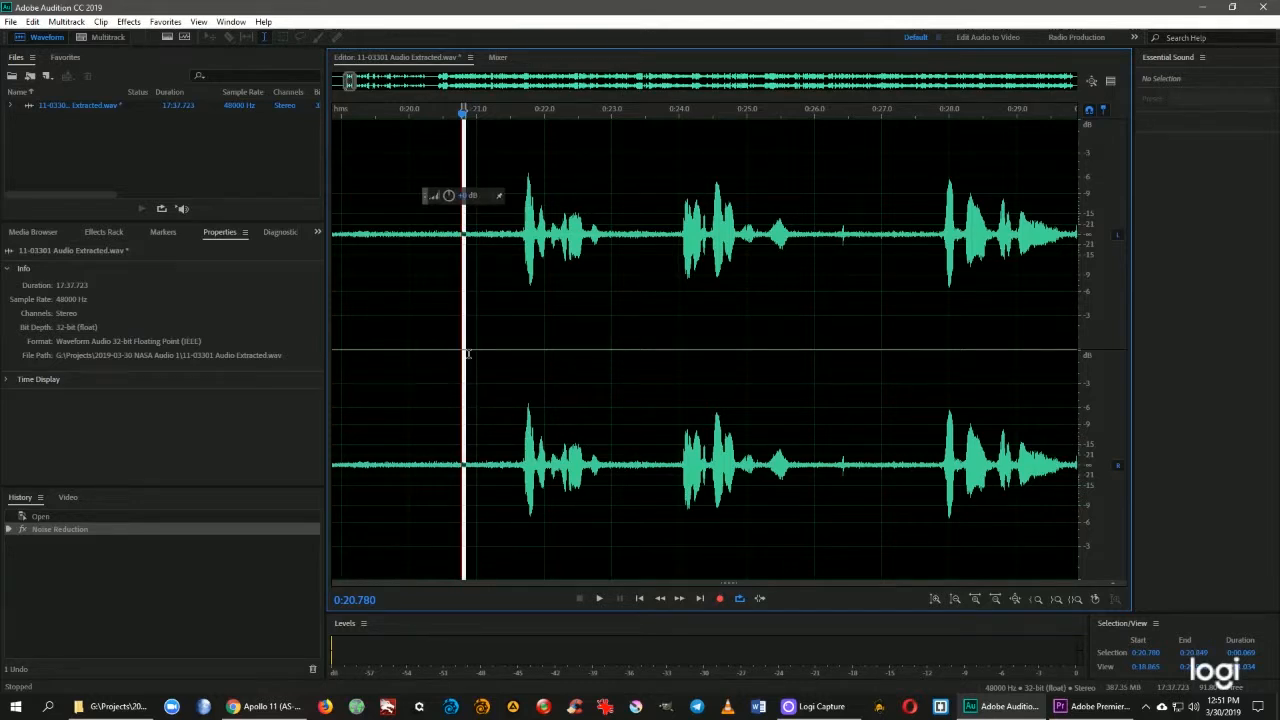
key(shift+p)
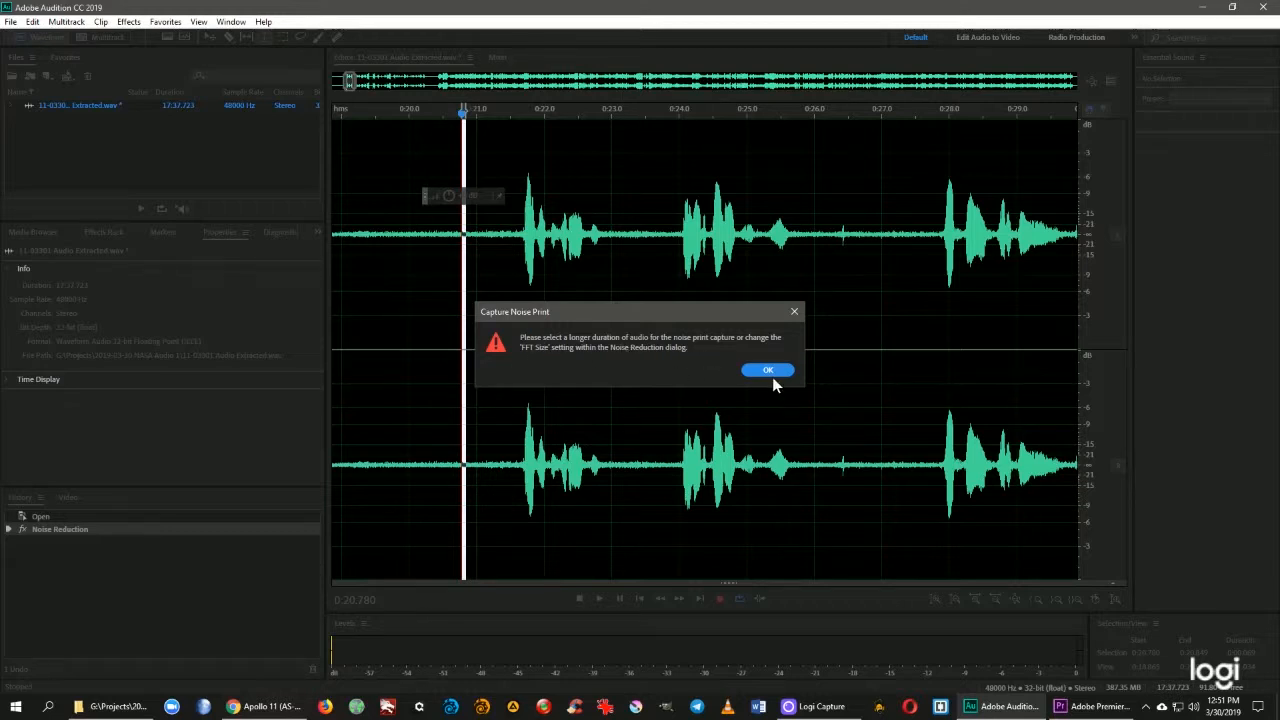
click(794, 315)
- Select the quiet stretch from about 0:20.3 to 0:21.0, play it, and capture it as the noise print
click(428, 354)
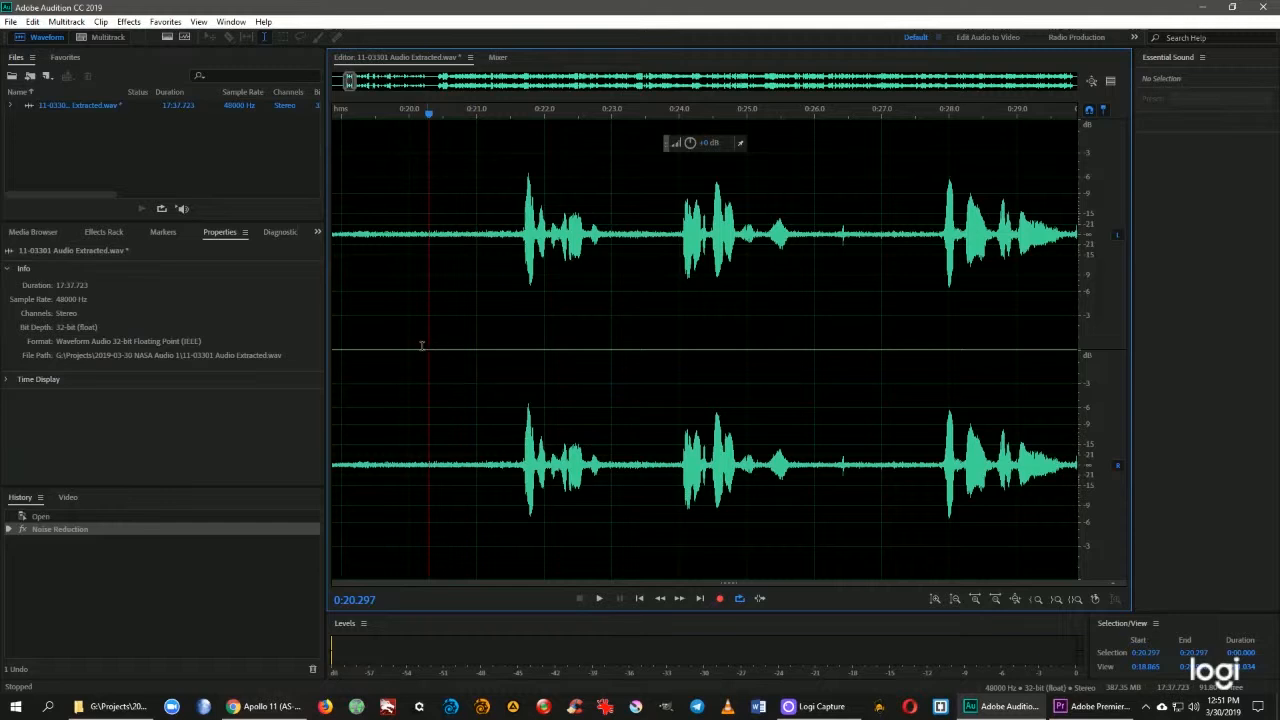
drag(429, 352, 476, 360)
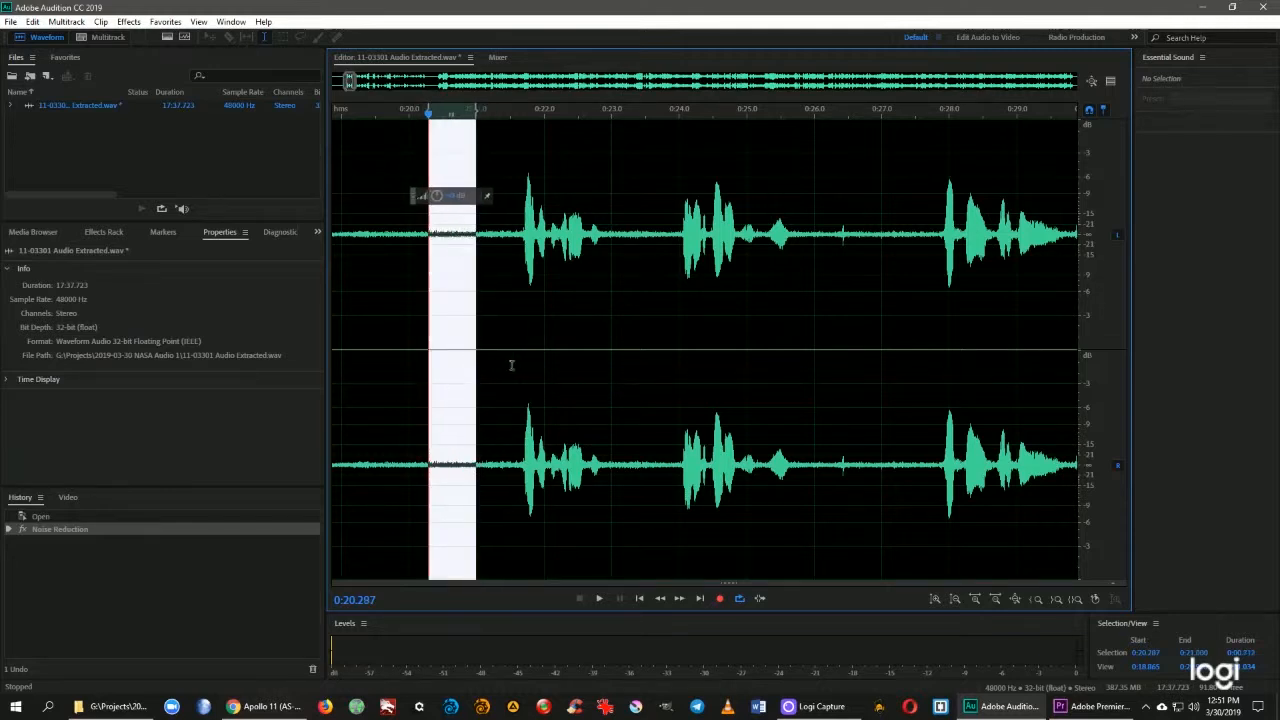
key(space)
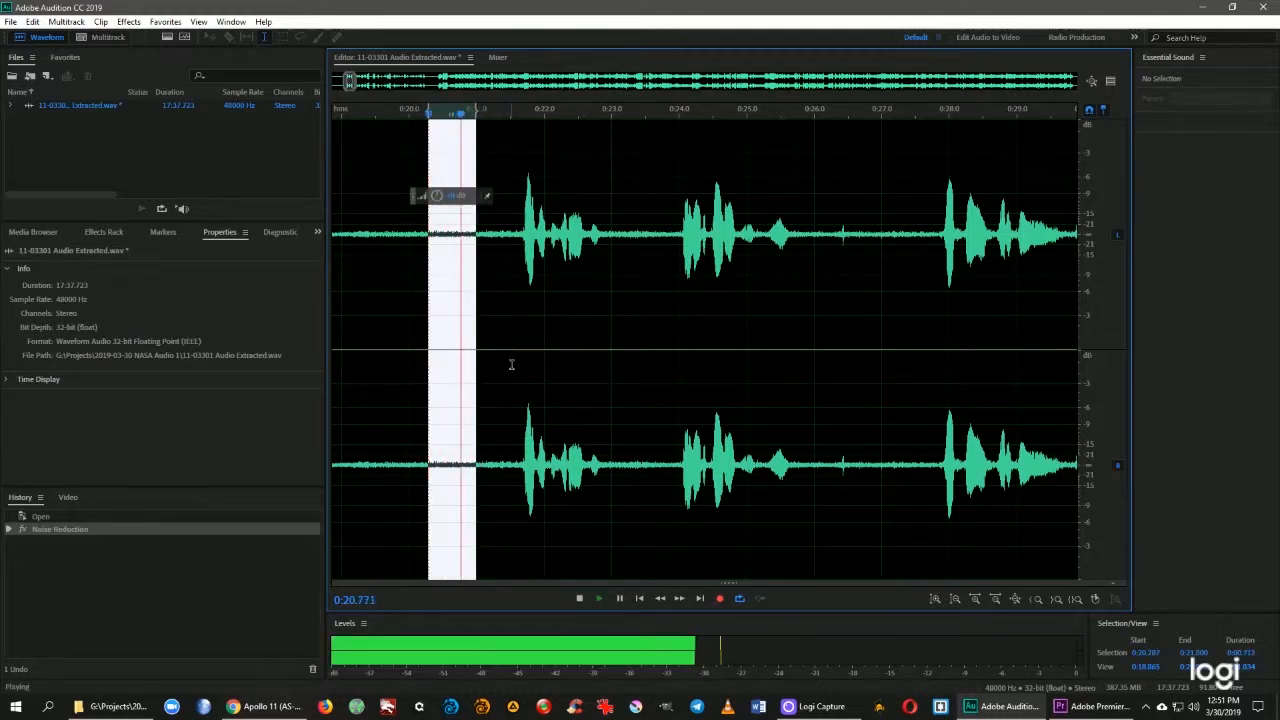
key(space)
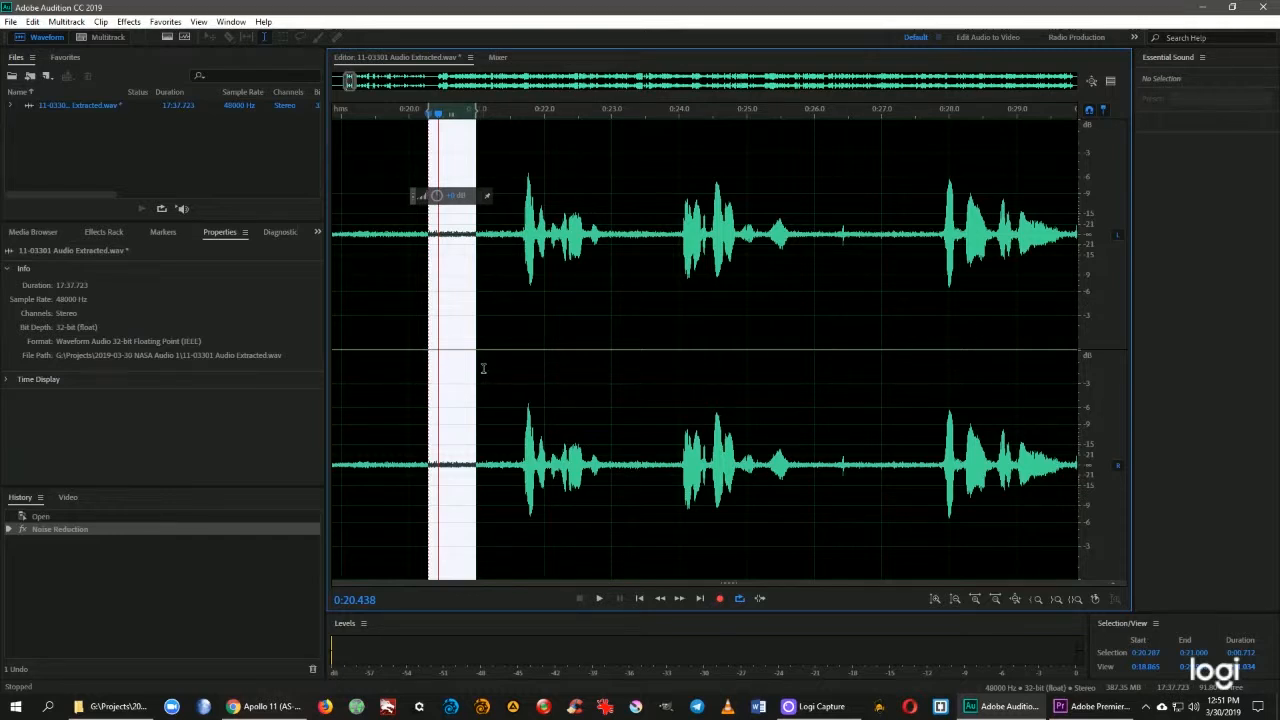
key(shift+p)
click(492, 350)
click(441, 350)
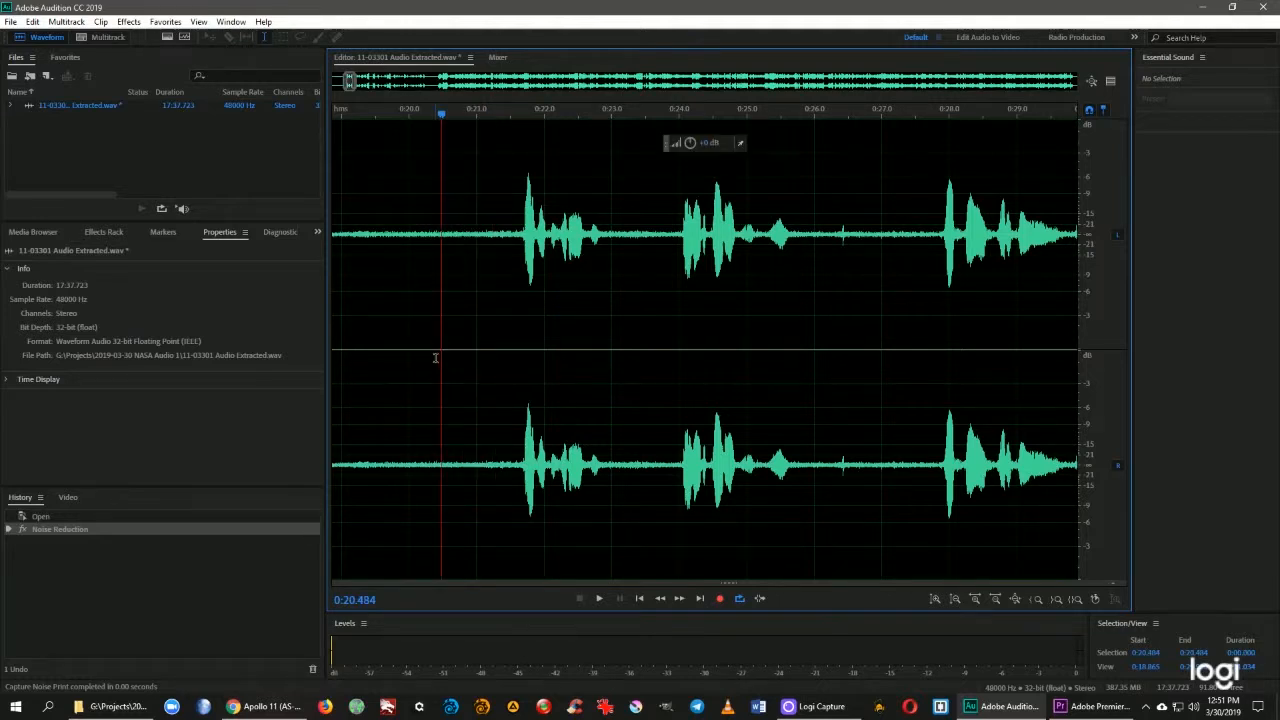
- Preview Noise Reduction with the new noise print and set it to 43% noise reduction and 15.2 dB reduction
key(ctrl+shift+p)
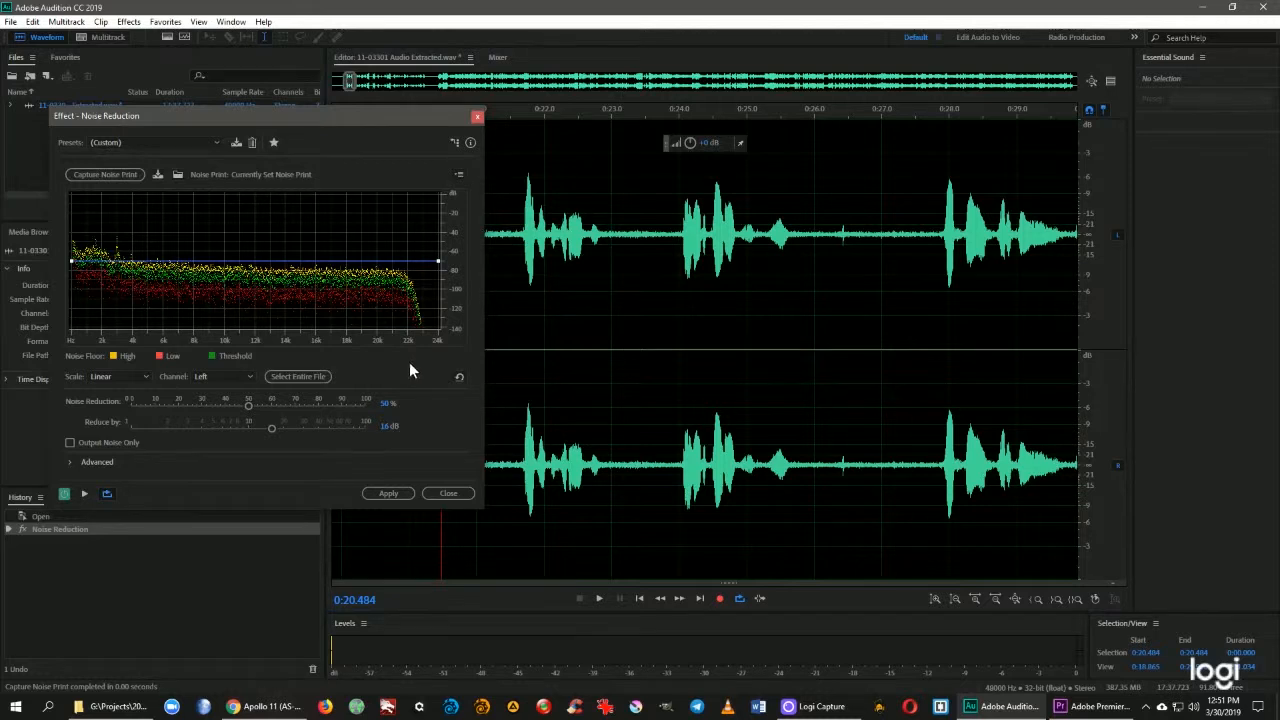
key(space)
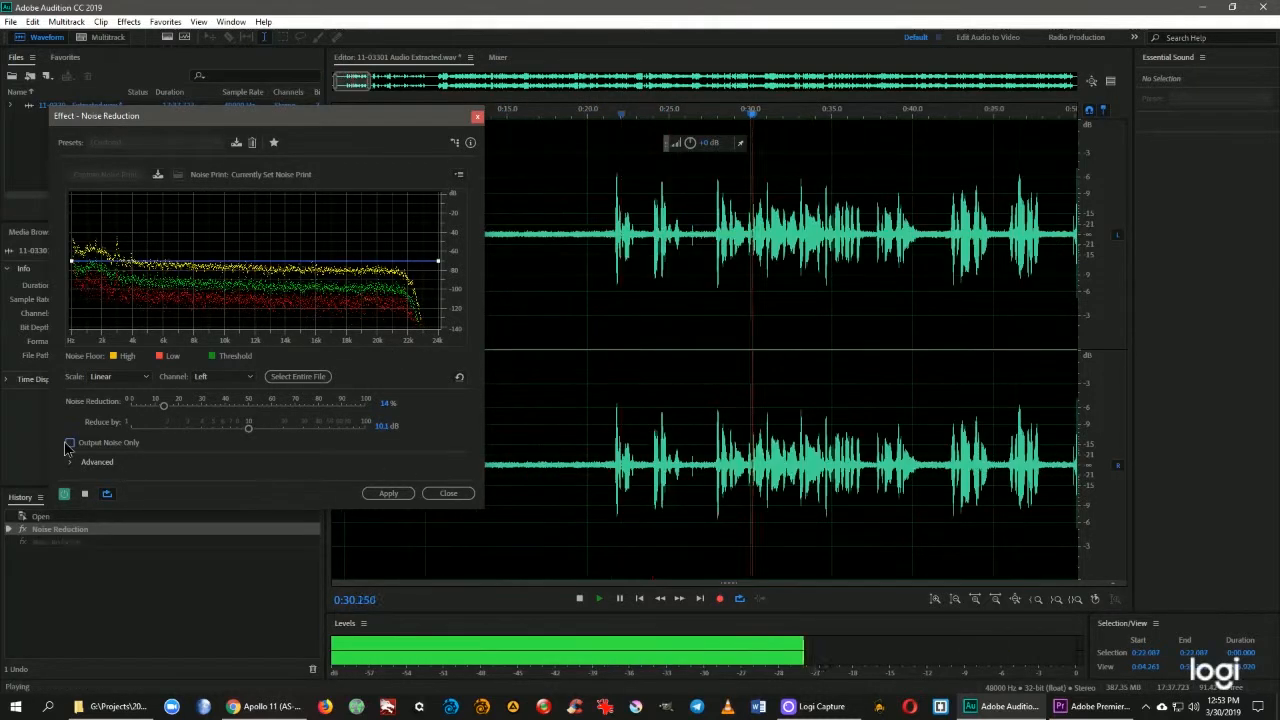
click(70, 442)
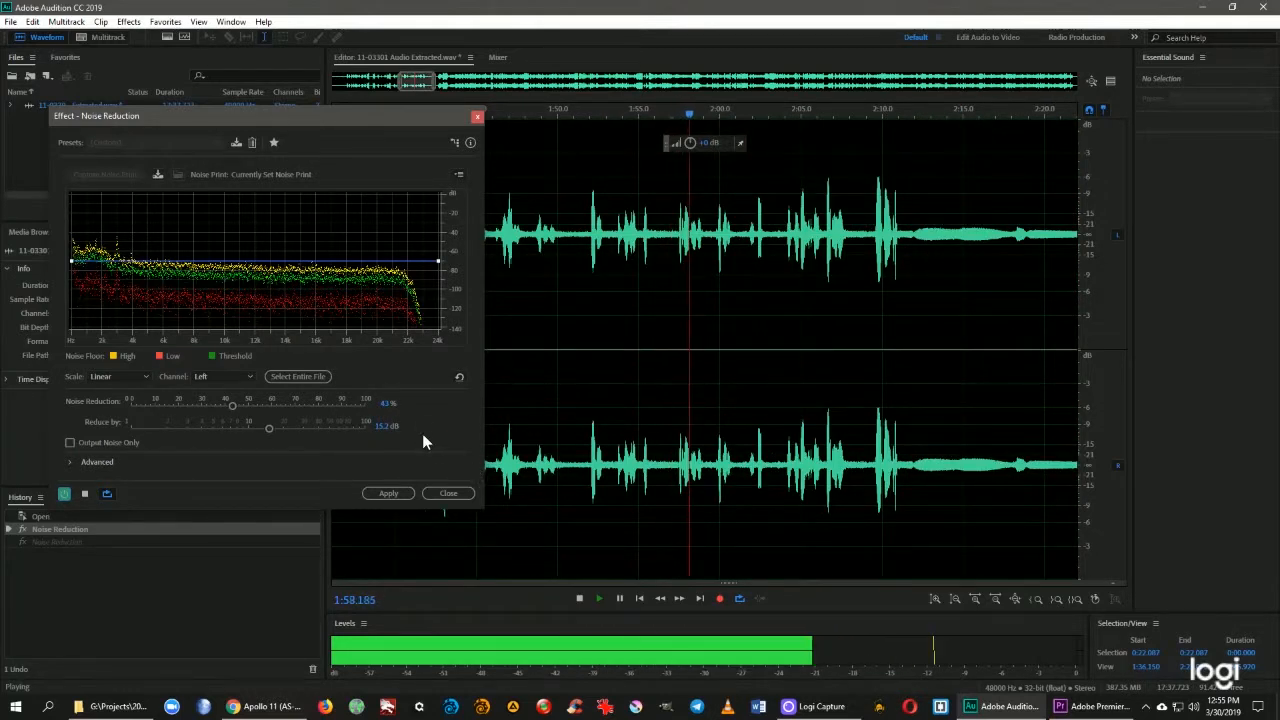
key(space)
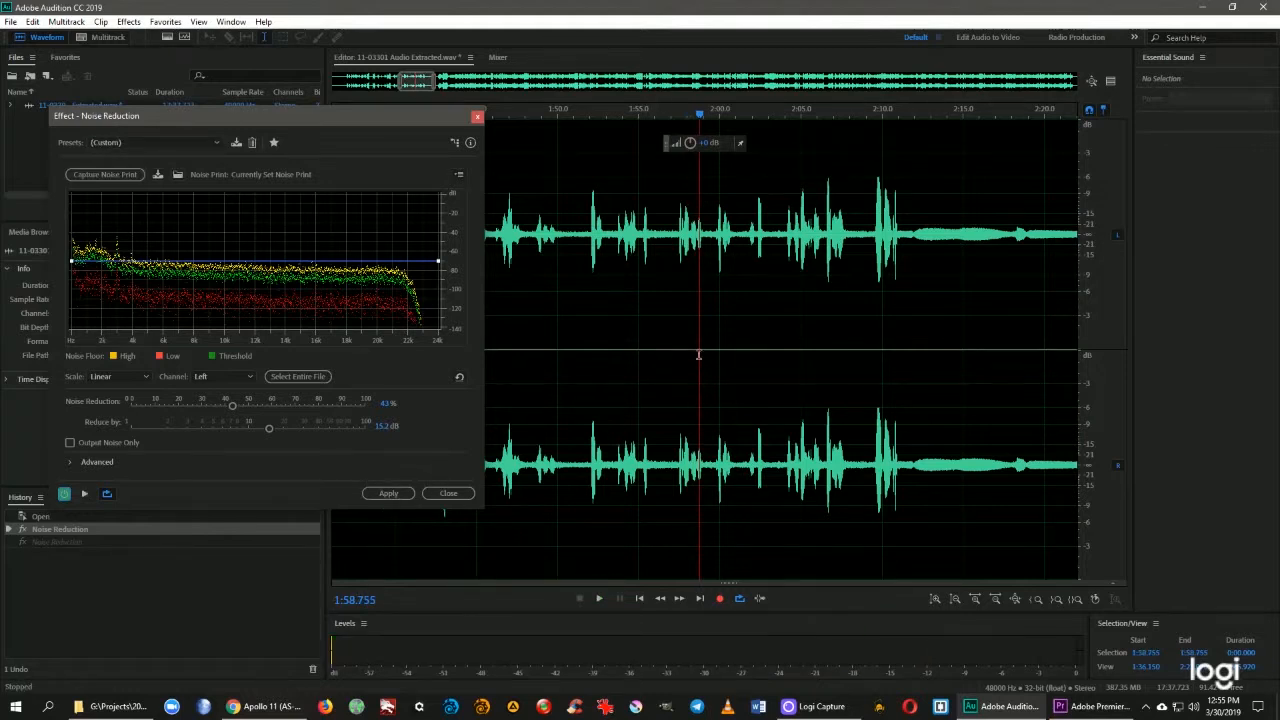
- Clear the selection around 1:57 and apply the Noise Reduction to the entire file
drag(683, 361, 795, 370)
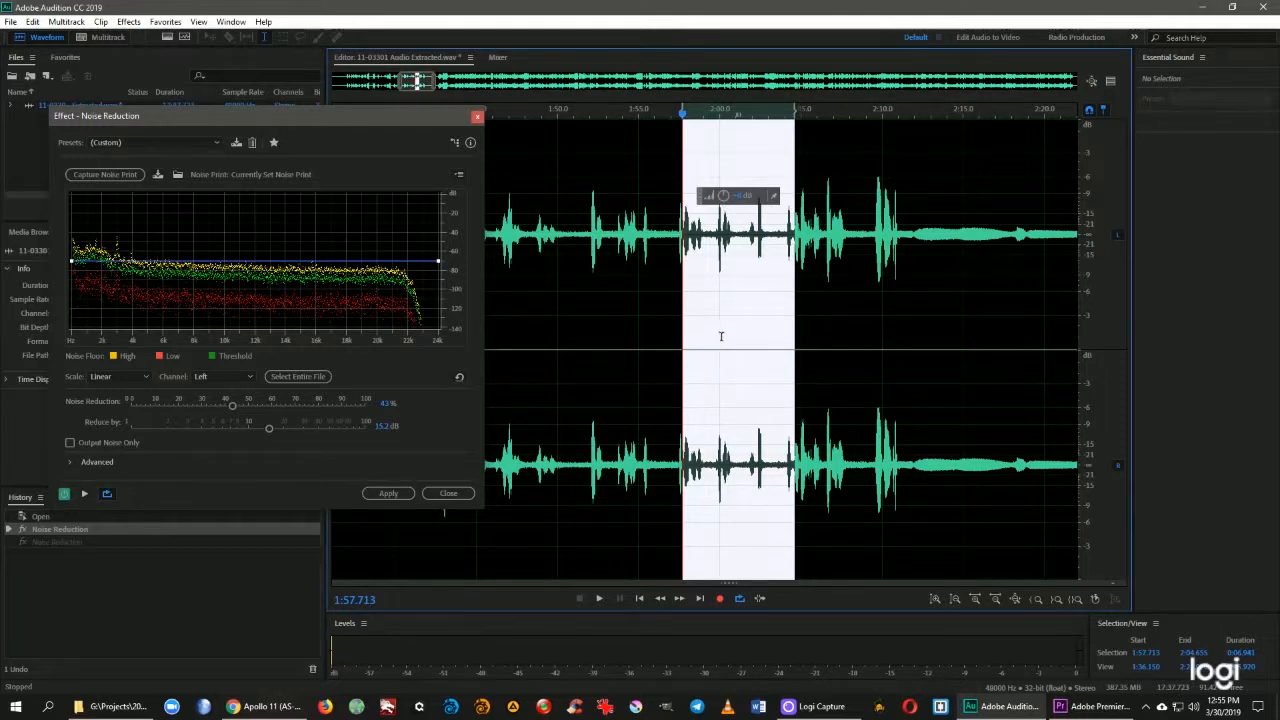
click(635, 350)
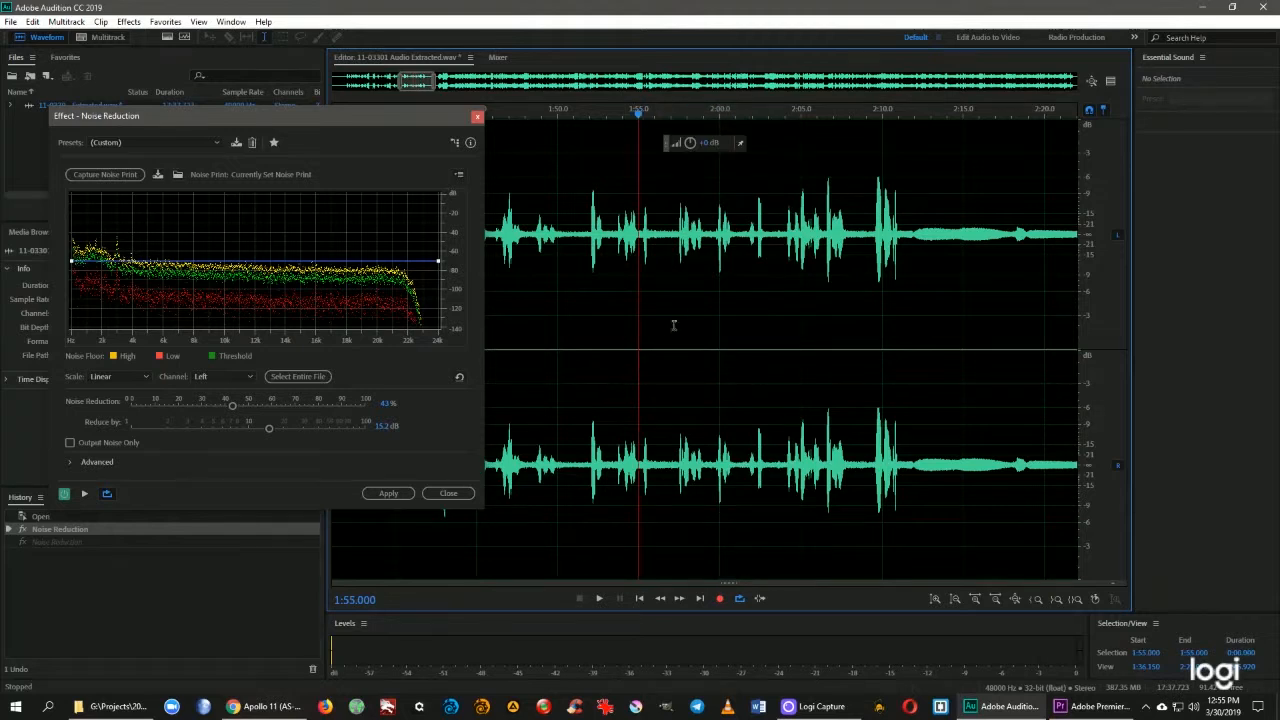
click(681, 354)
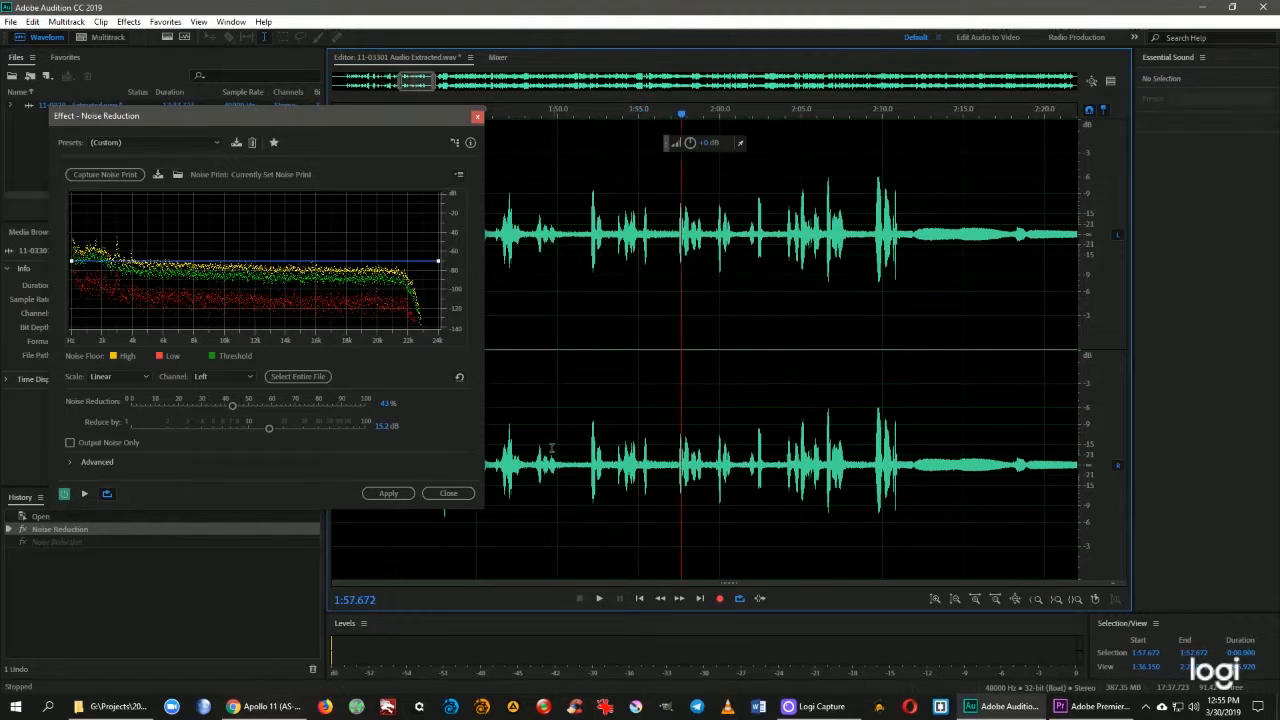
click(388, 494)
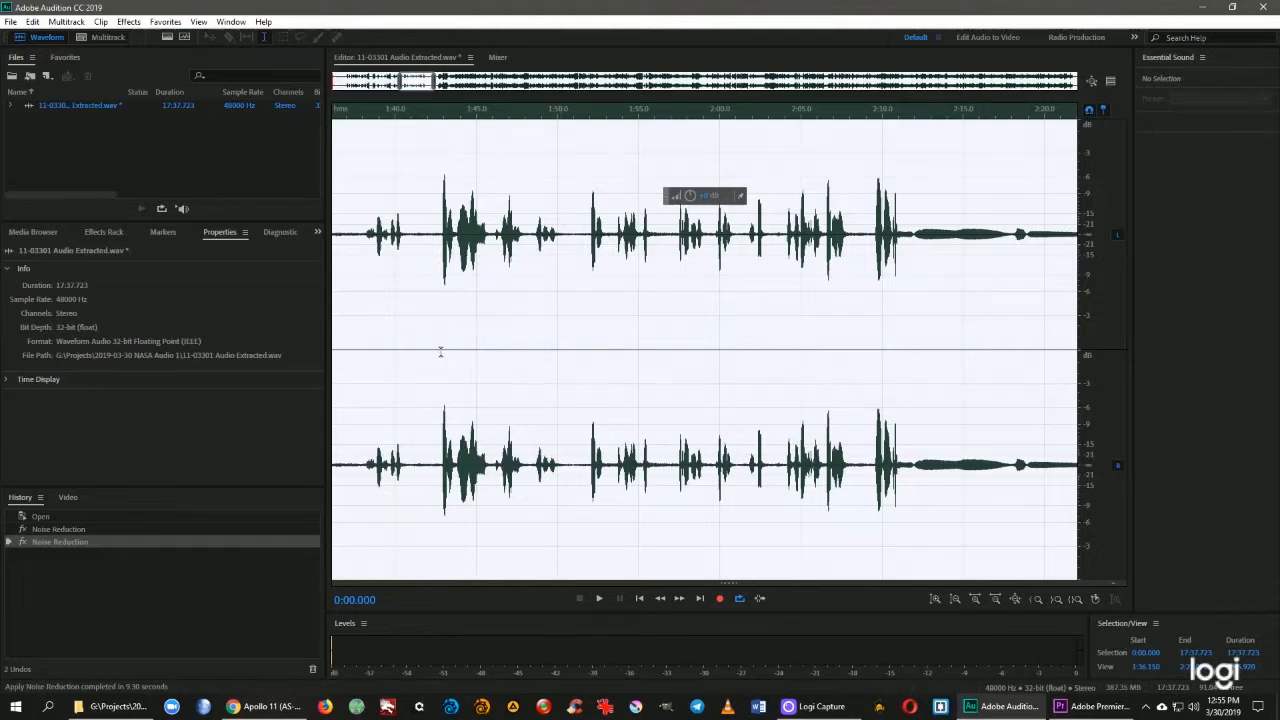
- Play the processed speech from about 1:41.7 to 1:51.2 to check the result
drag(421, 355, 576, 355)
key(space)
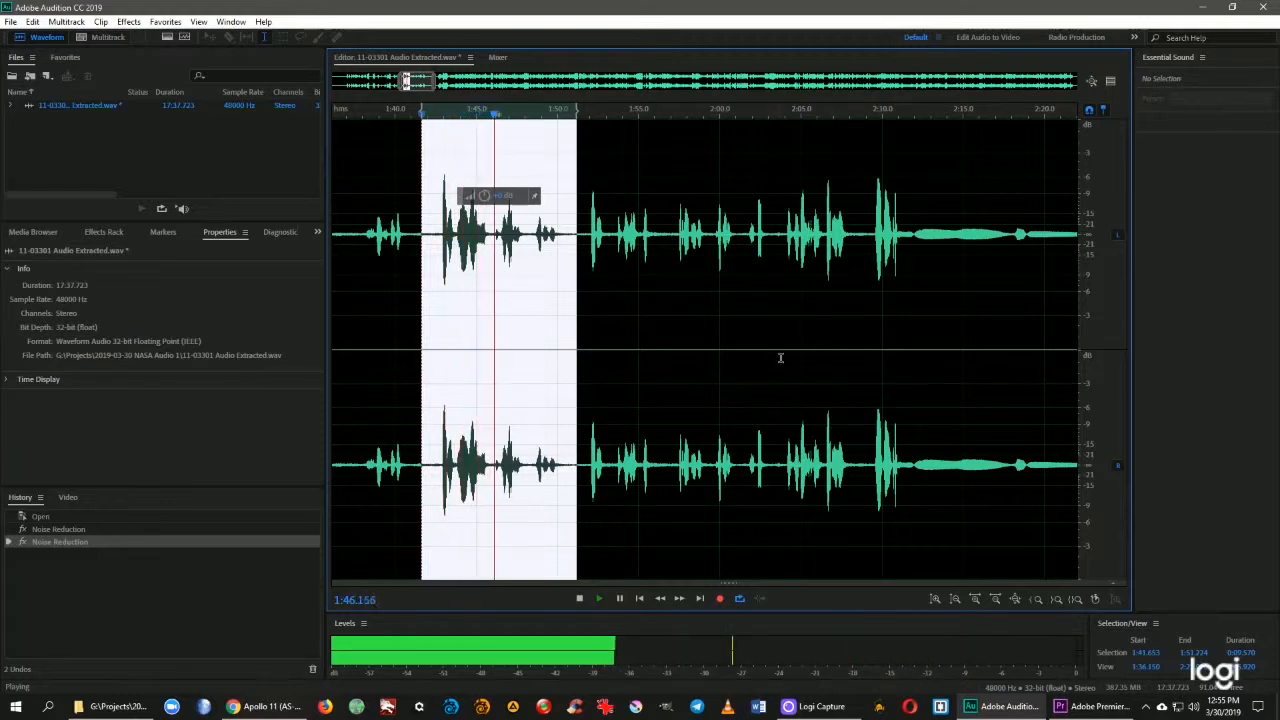
key(space)
- Play the louder noise near the end of the recording from about 14:15.5 and from about 13:33.3
drag(410, 80, 1057, 139)
drag(1042, 81, 1000, 85)
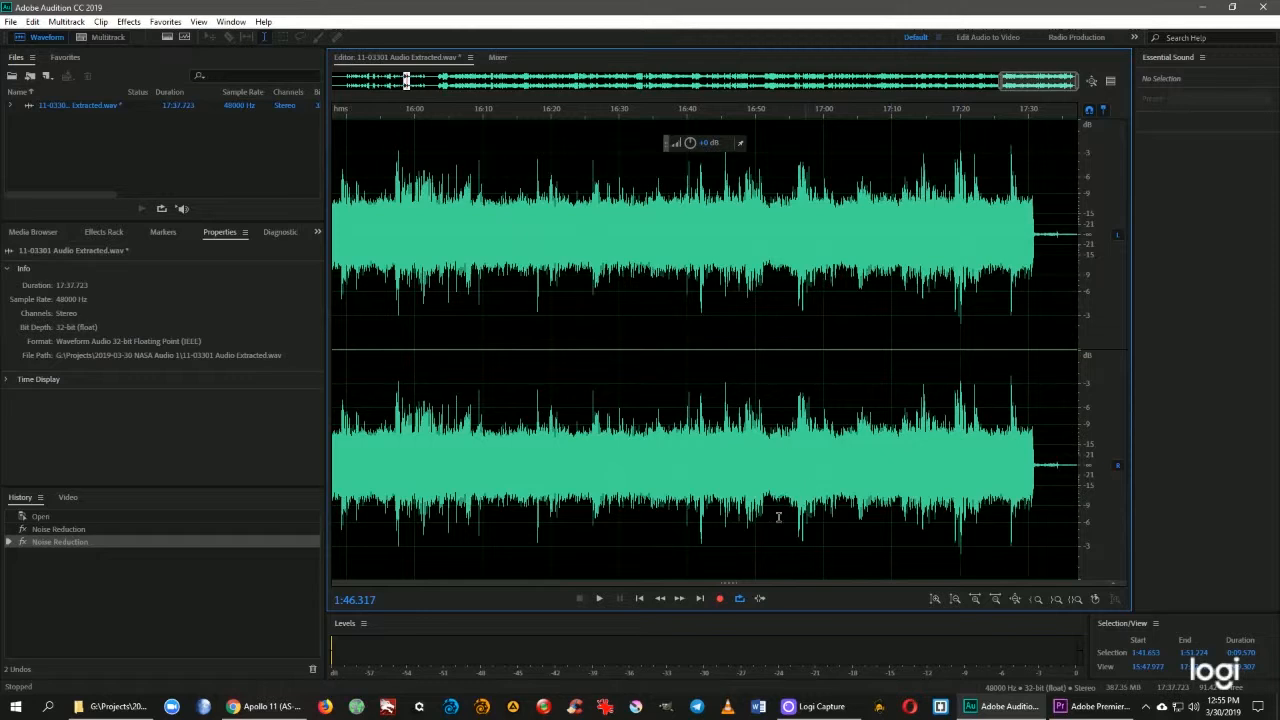
drag(1016, 83, 932, 116)
click(702, 351)
key(space)
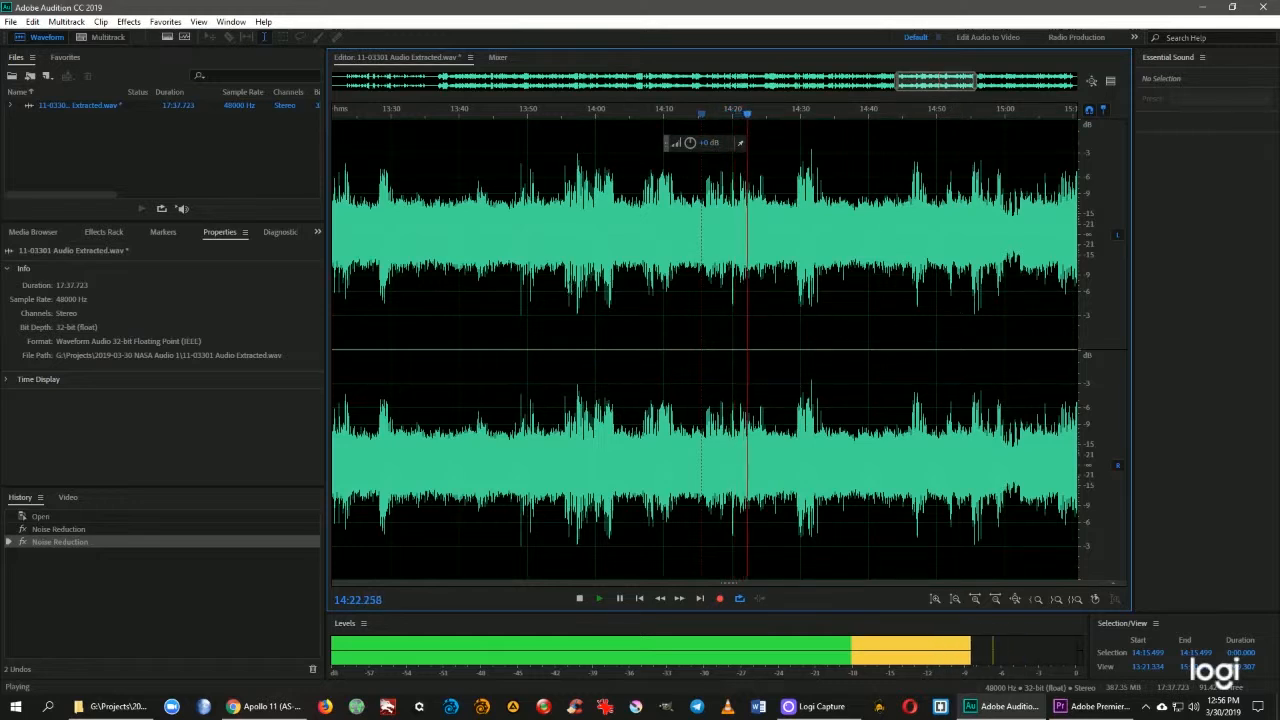
key(space)
click(413, 347)
key(space)
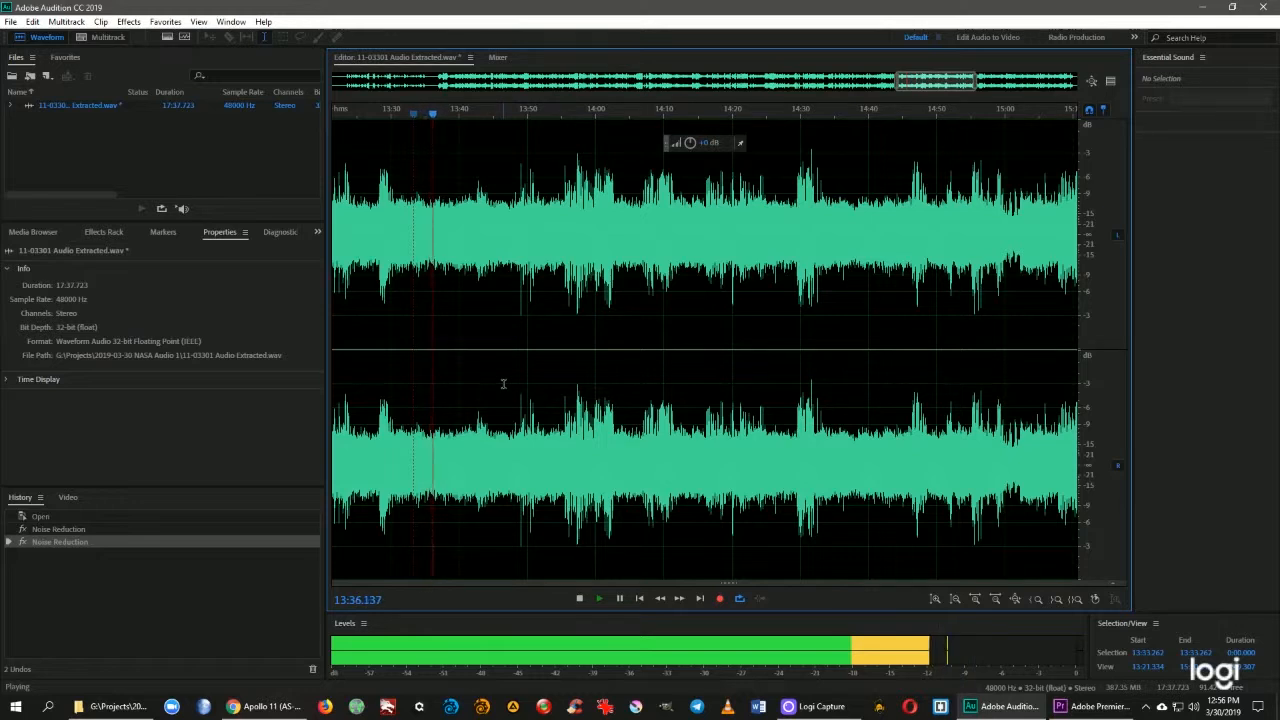
key(space)
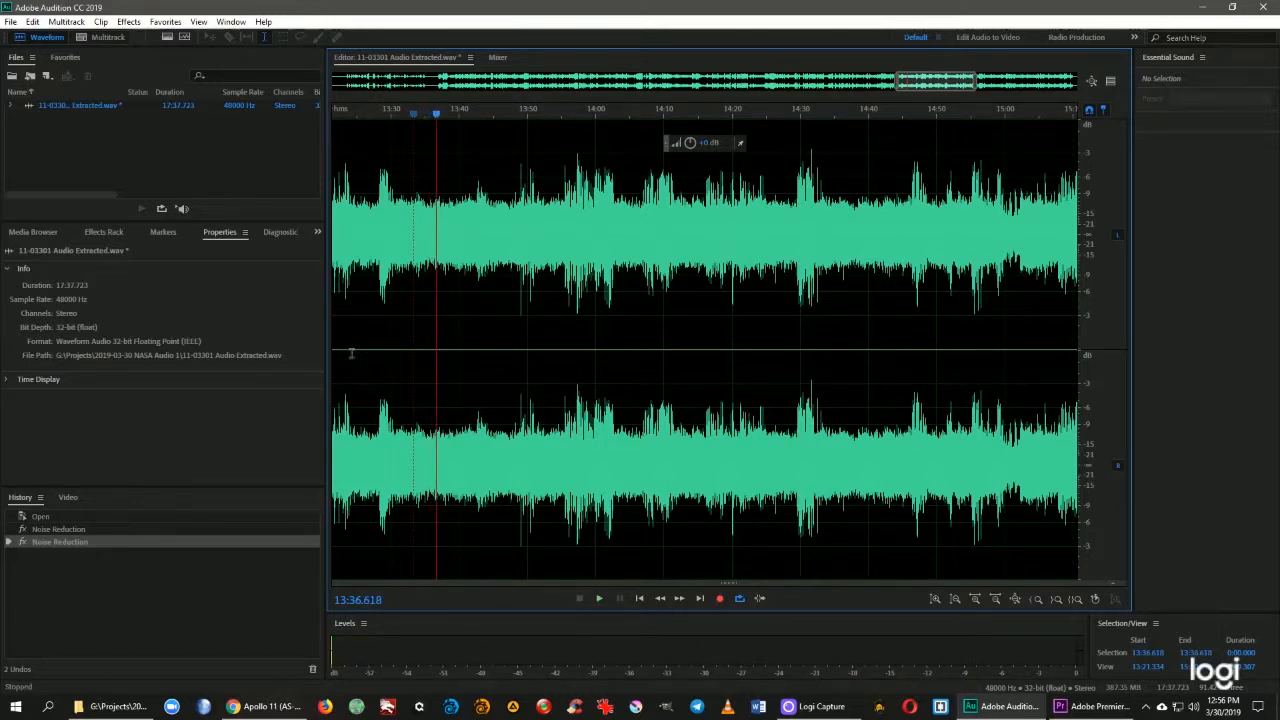
- Find a speech-free stretch by playing from about 13:32.2, and capture a noise print from about 13:37.1 to 13:38.6
scroll(402, 337, up, 3)
click(419, 346)
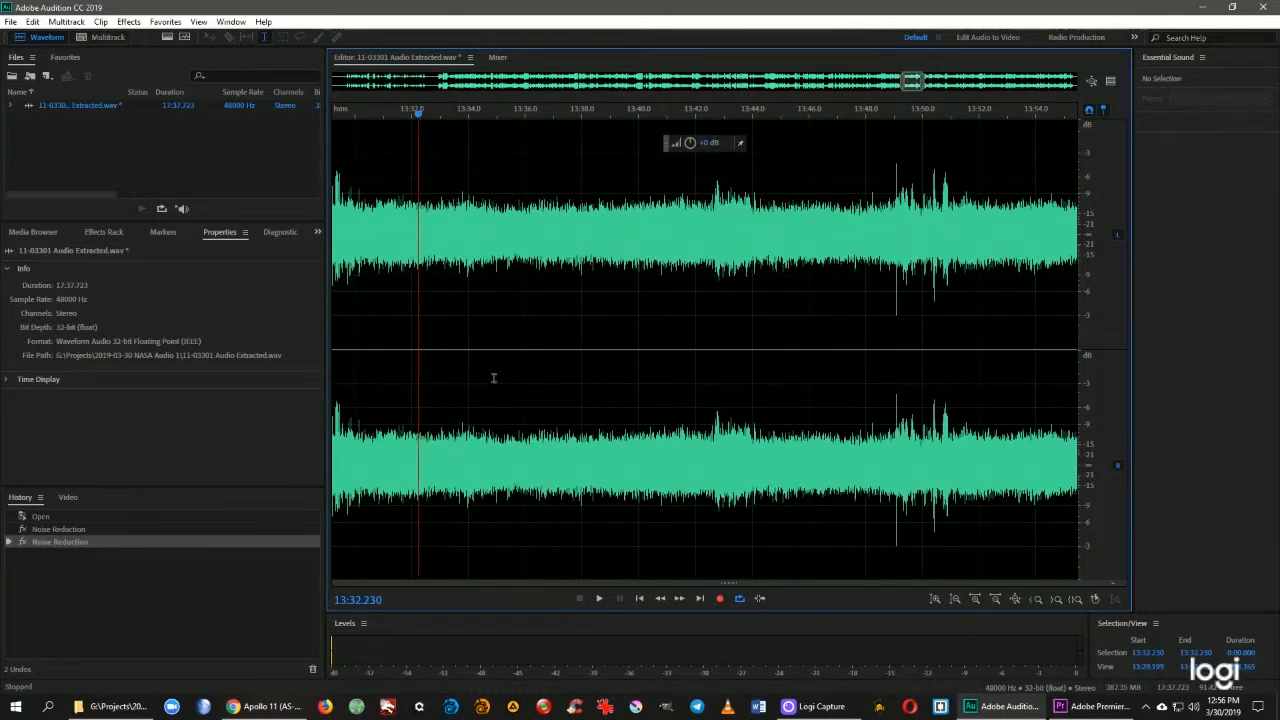
key(space)
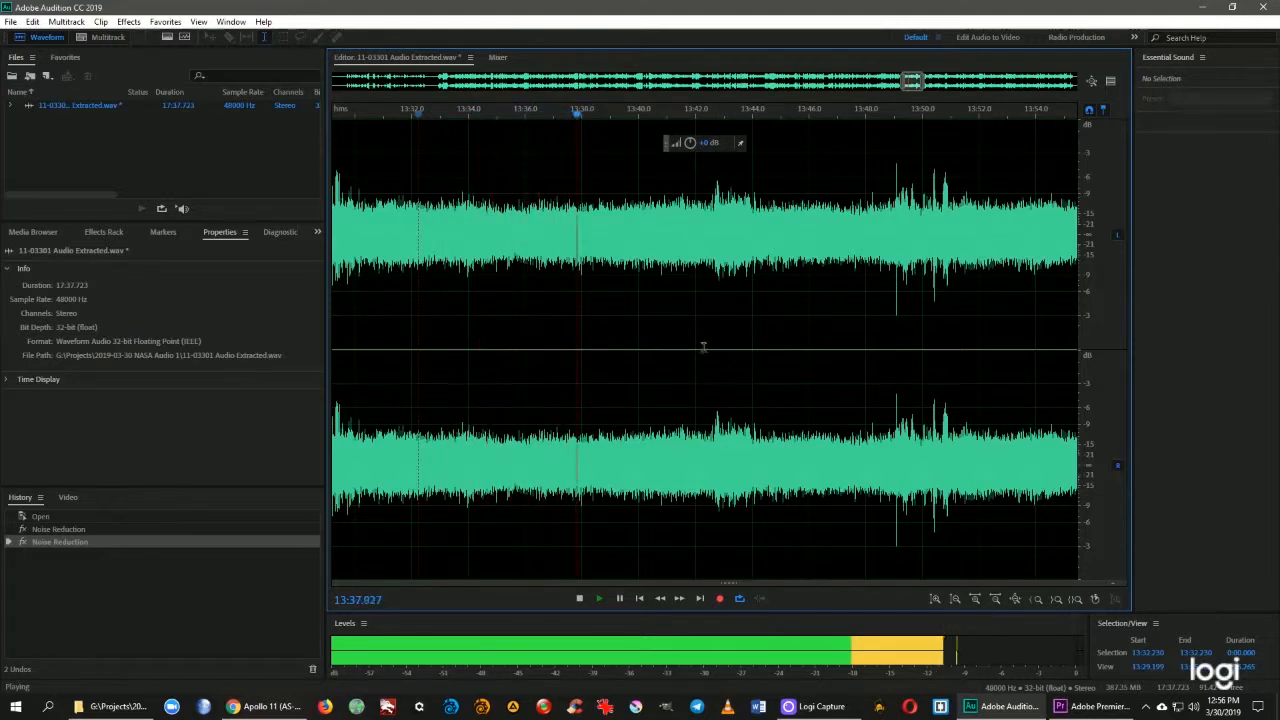
key(space)
drag(556, 346, 597, 346)
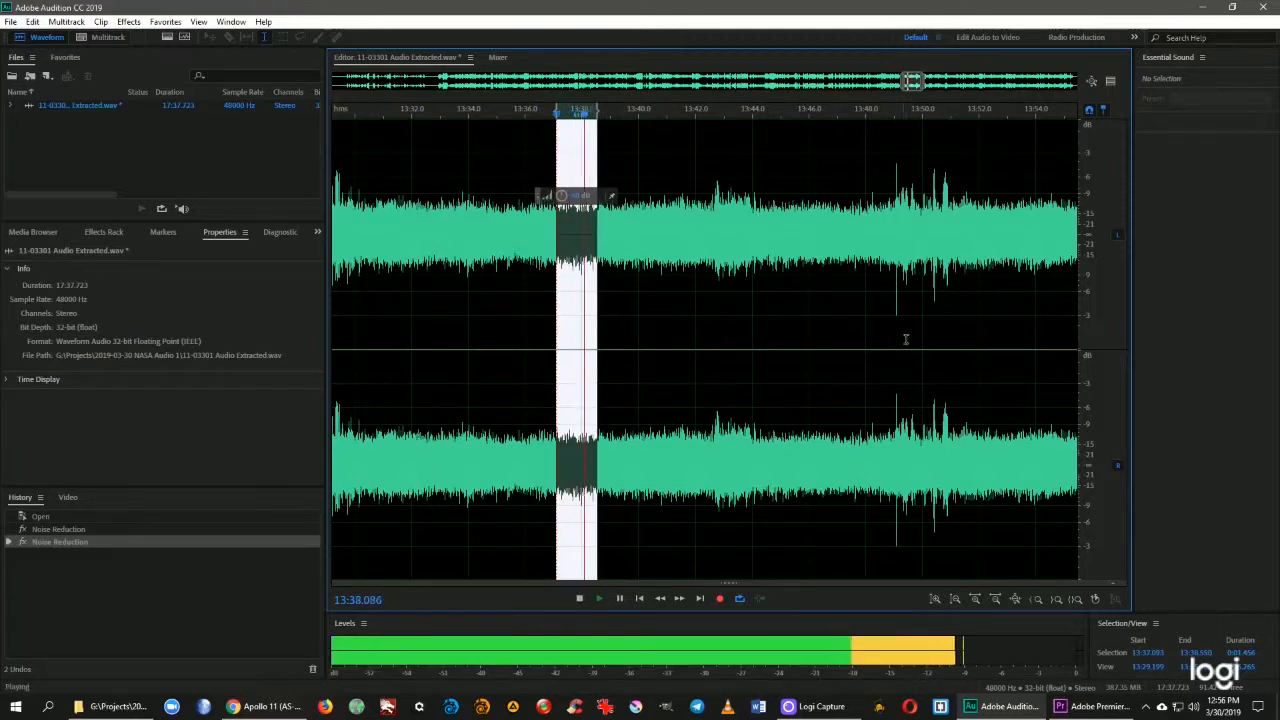
key(space)
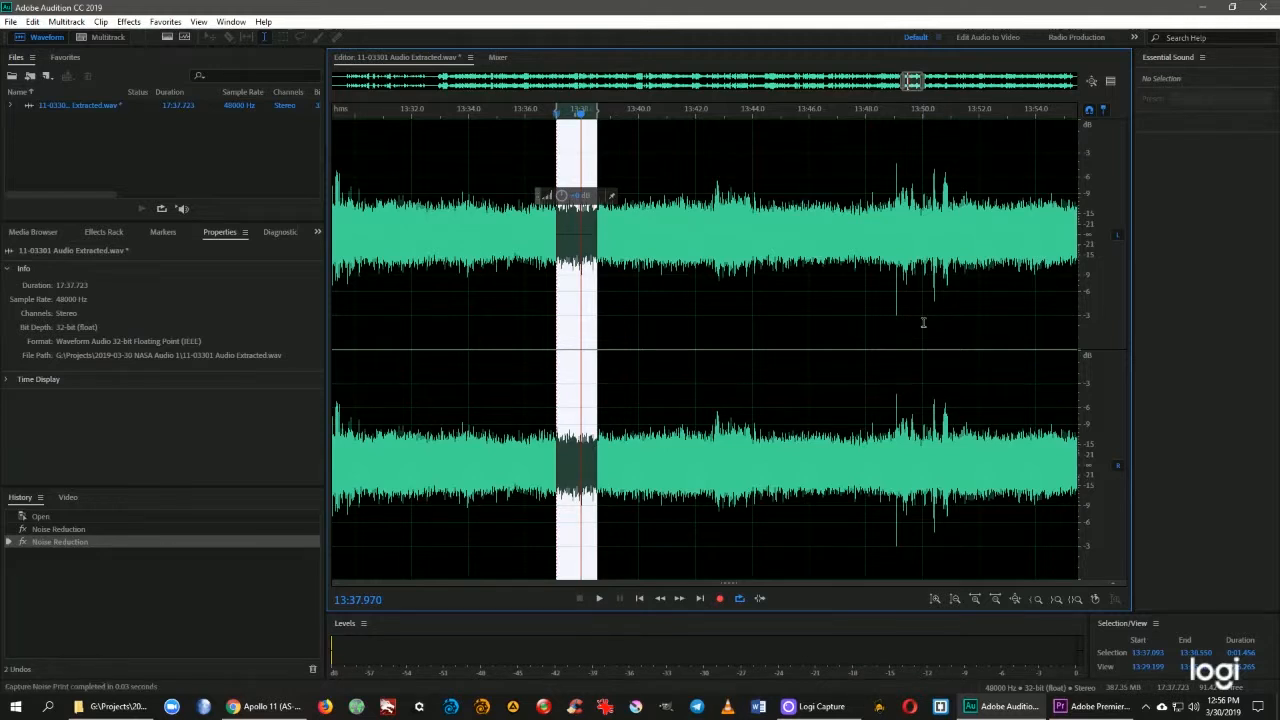
click(628, 349)
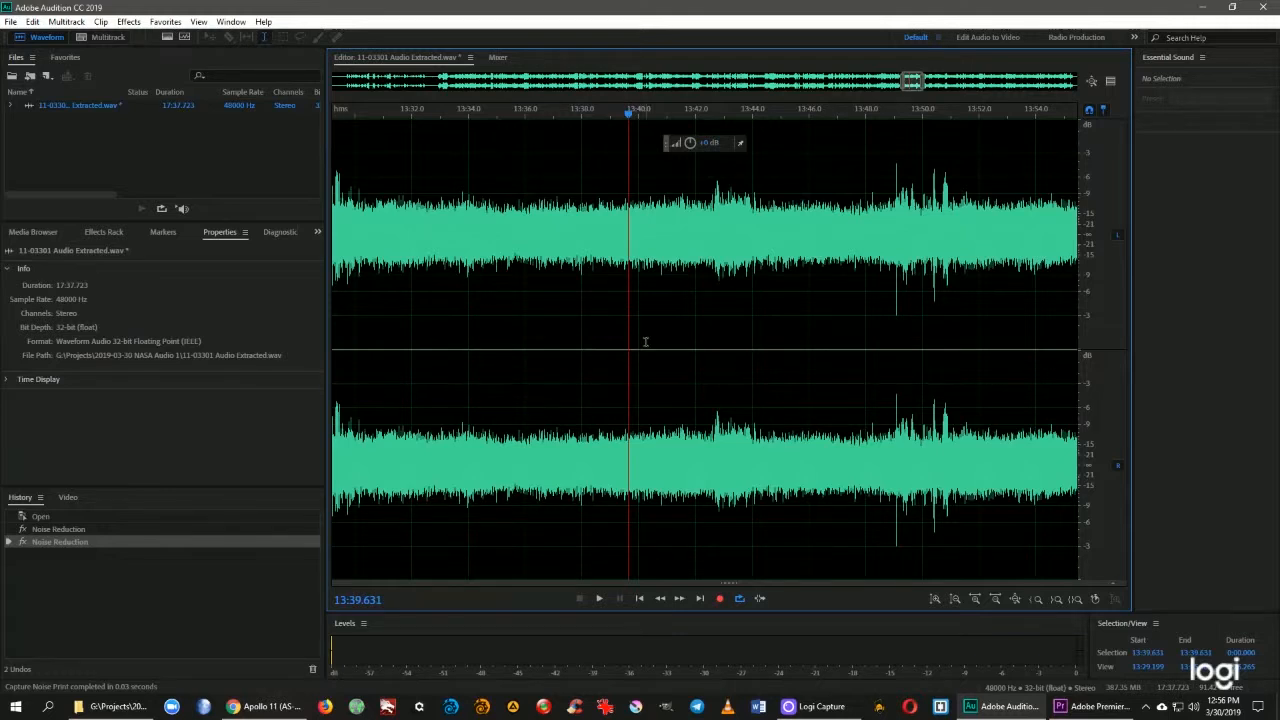
- Preview Noise Reduction with the new noise print from about 13:39.6, toggling the effect's power state
key(ctrl+shift+p)
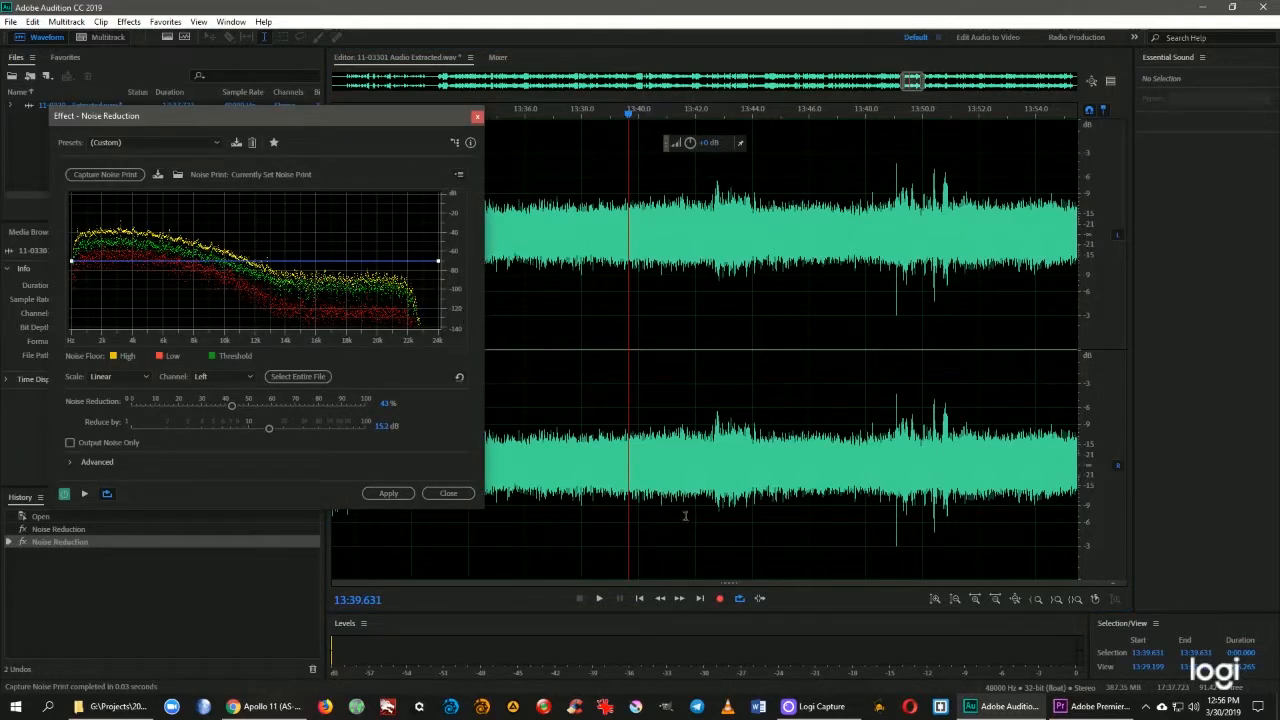
click(84, 493)
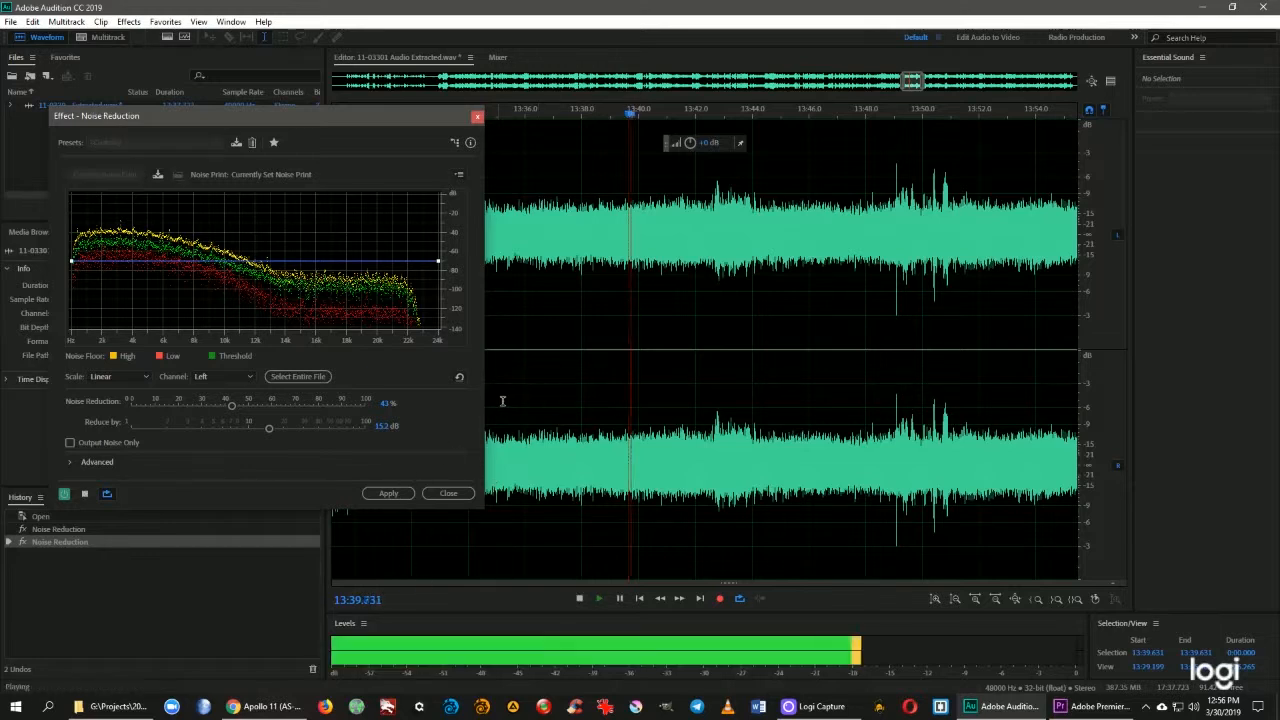
click(65, 495)
key(space)
- Compare the passage from about 13:41.5 to 13:45.0 with Noise Reduction on and off, and apply the effect to the entire file
drag(683, 354, 780, 354)
key(space)
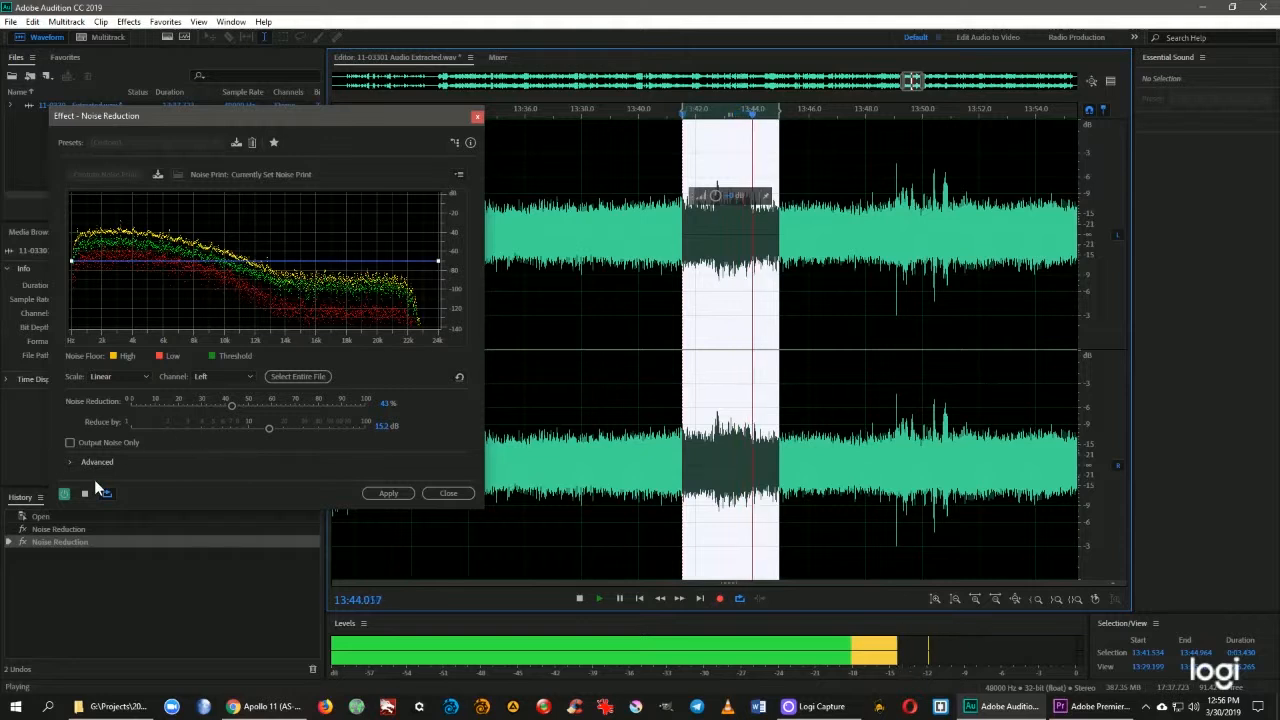
click(65, 495)
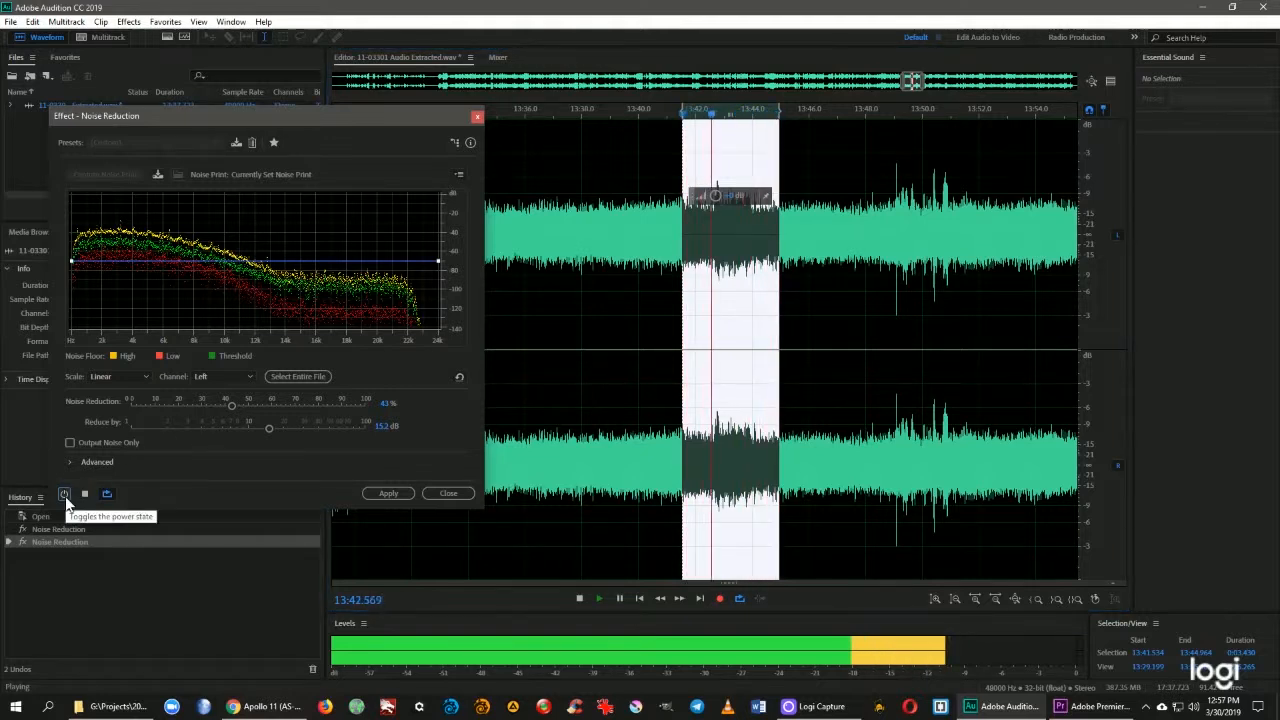
click(65, 496)
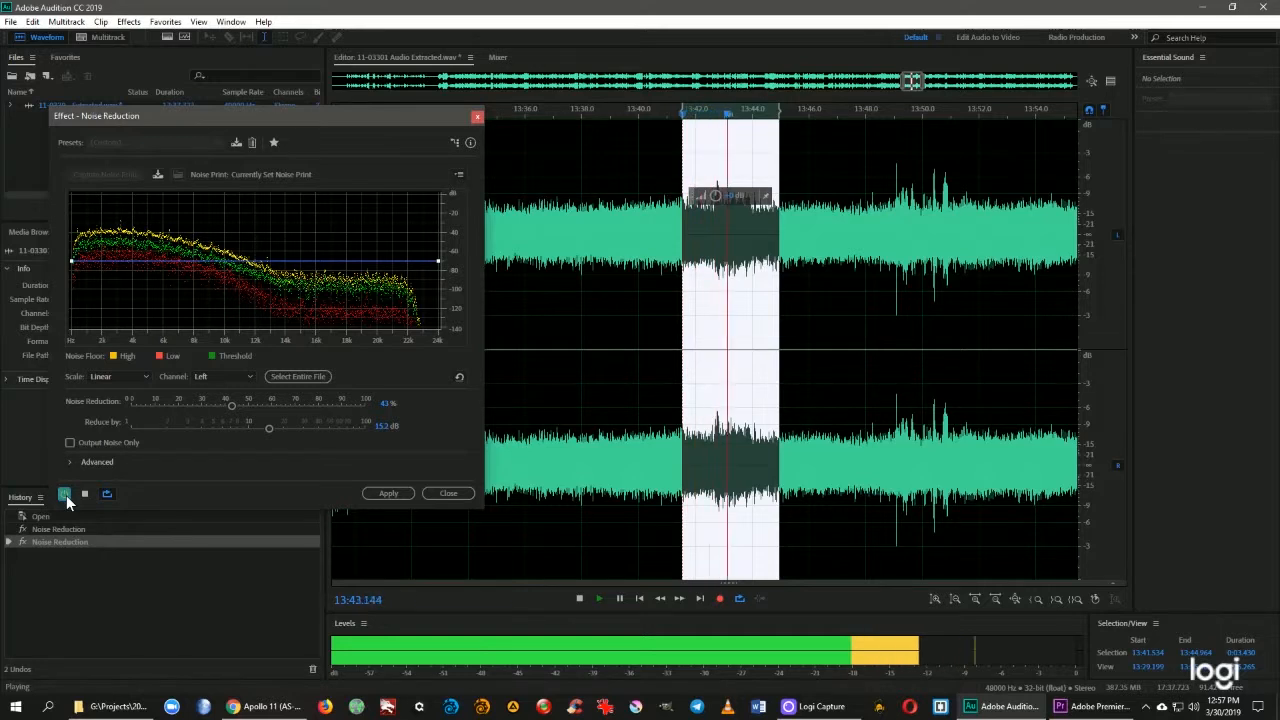
key(space)
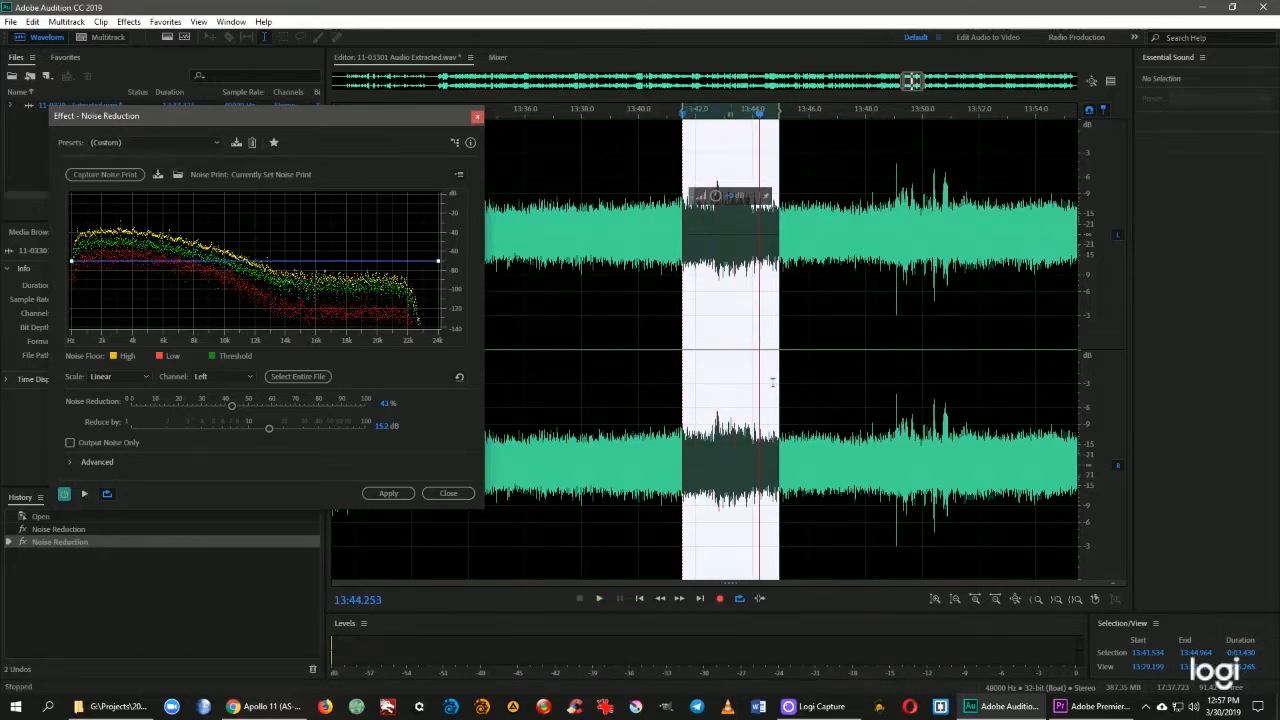
click(655, 348)
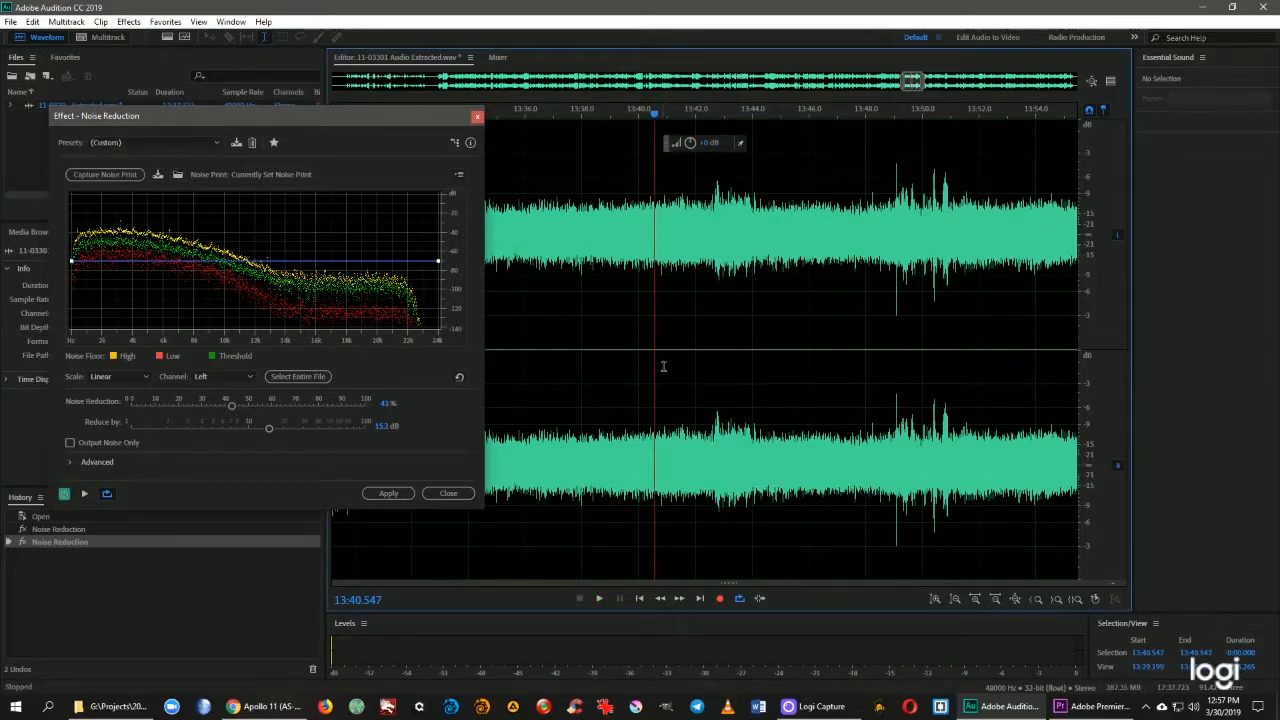
click(388, 491)
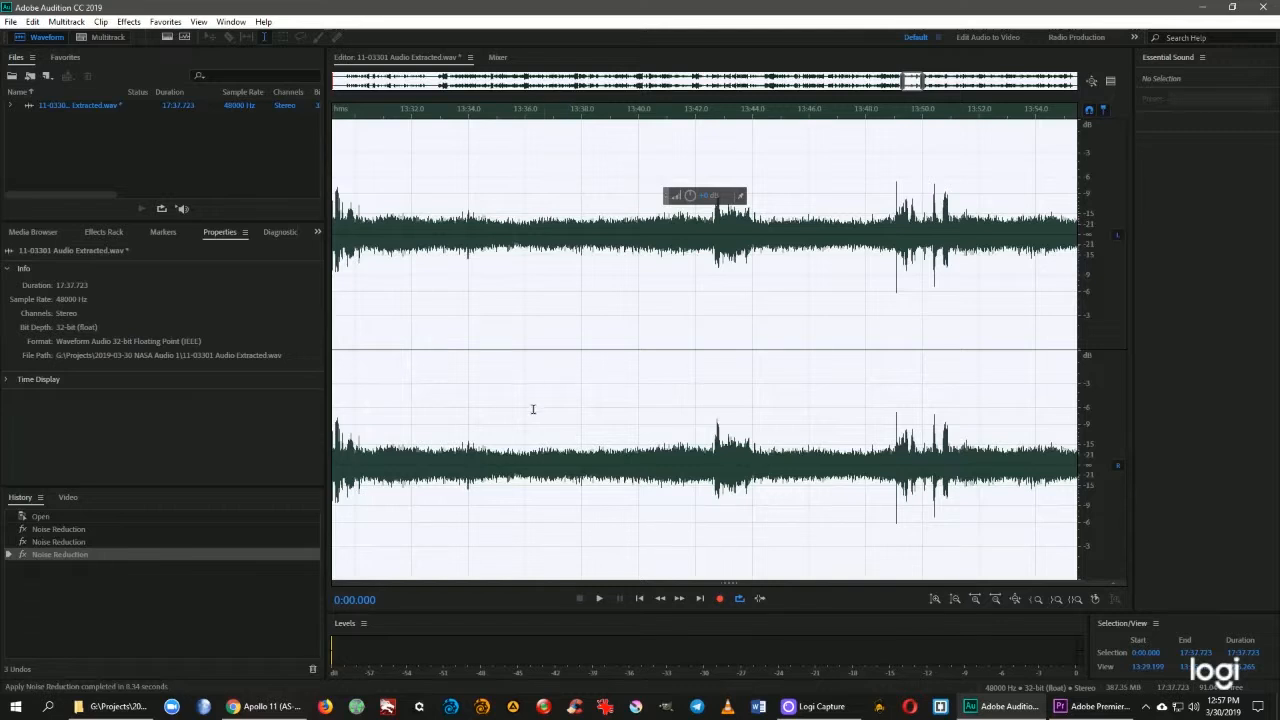
- Play the processed audio from about 13:42.3 and from about 13:41.8 to check the remaining noise
click(565, 337)
key(space)
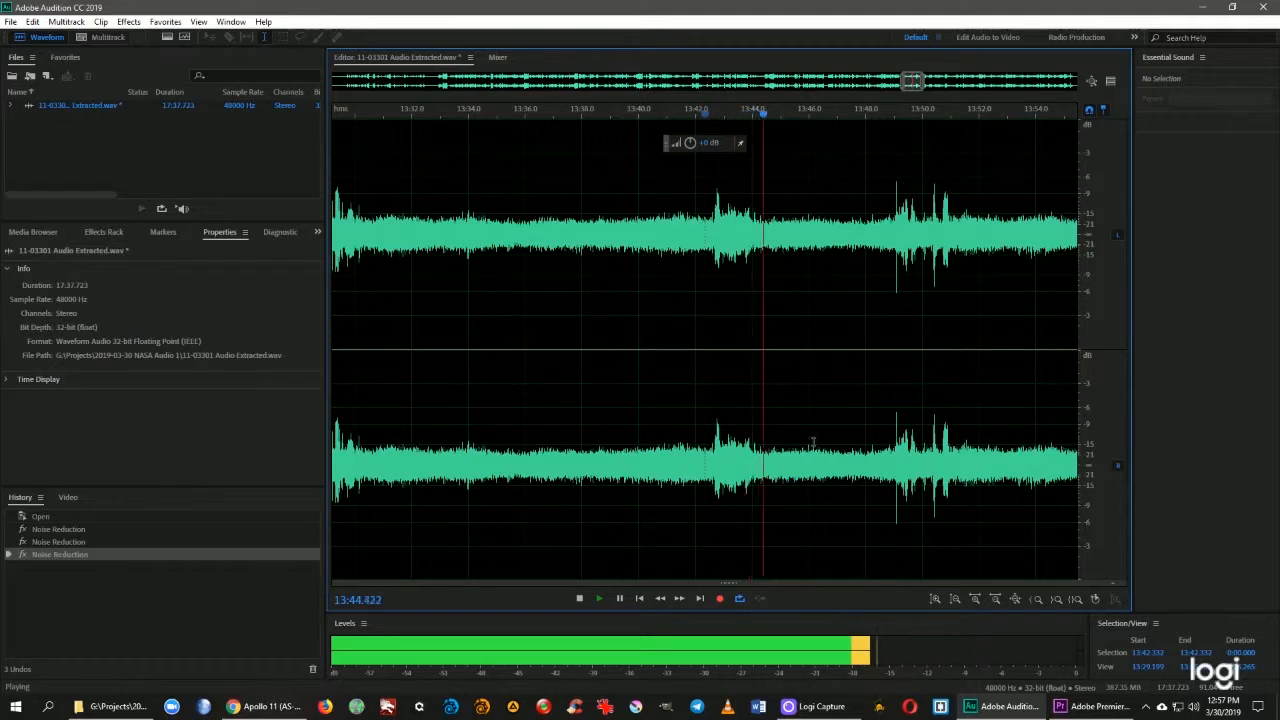
key(space)
key(space)
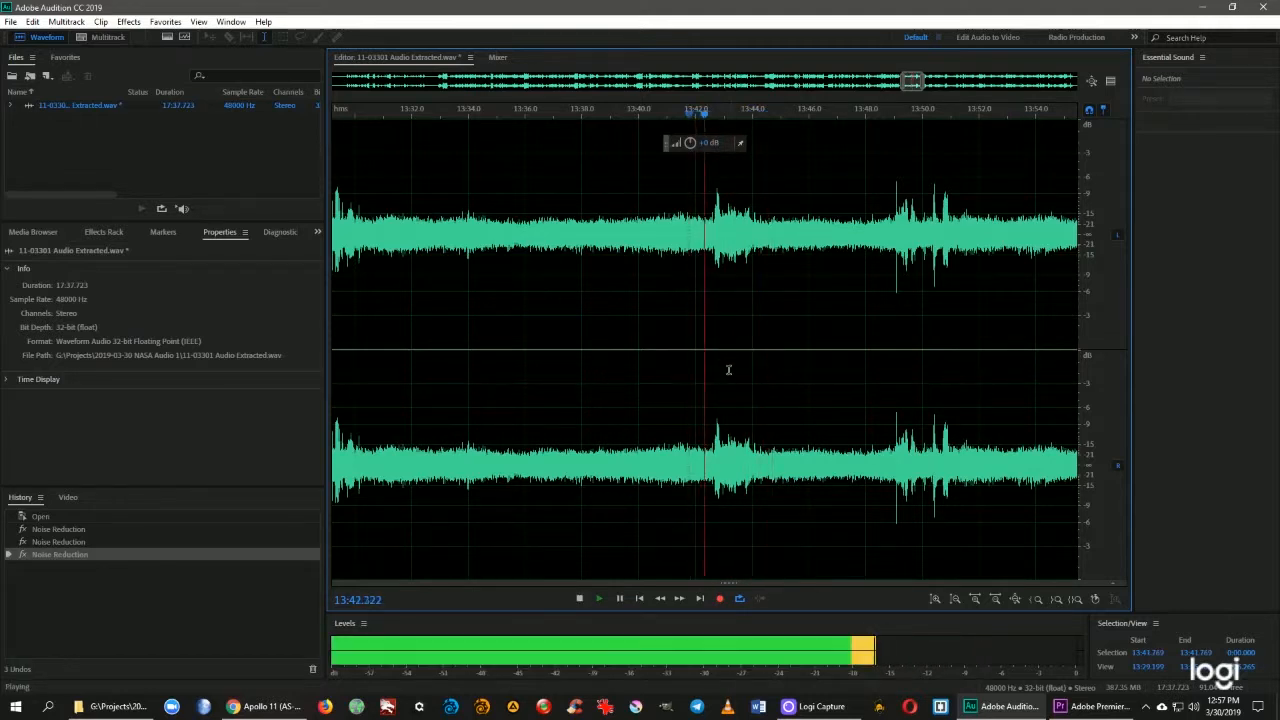
key(space)
- Select the speech-free stretch from 13:38.0 to about 13:39.6, play it, and capture it as the noise print
click(626, 352)
drag(577, 345, 628, 356)
key(space)
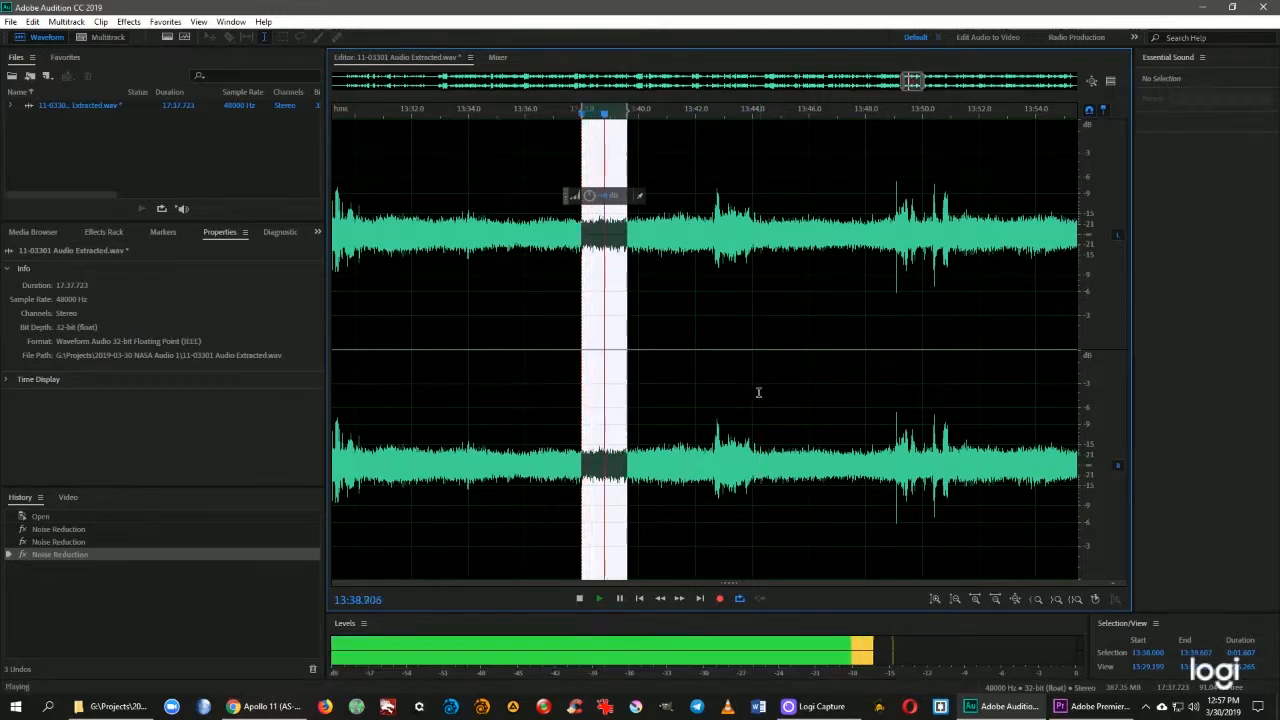
key(space)
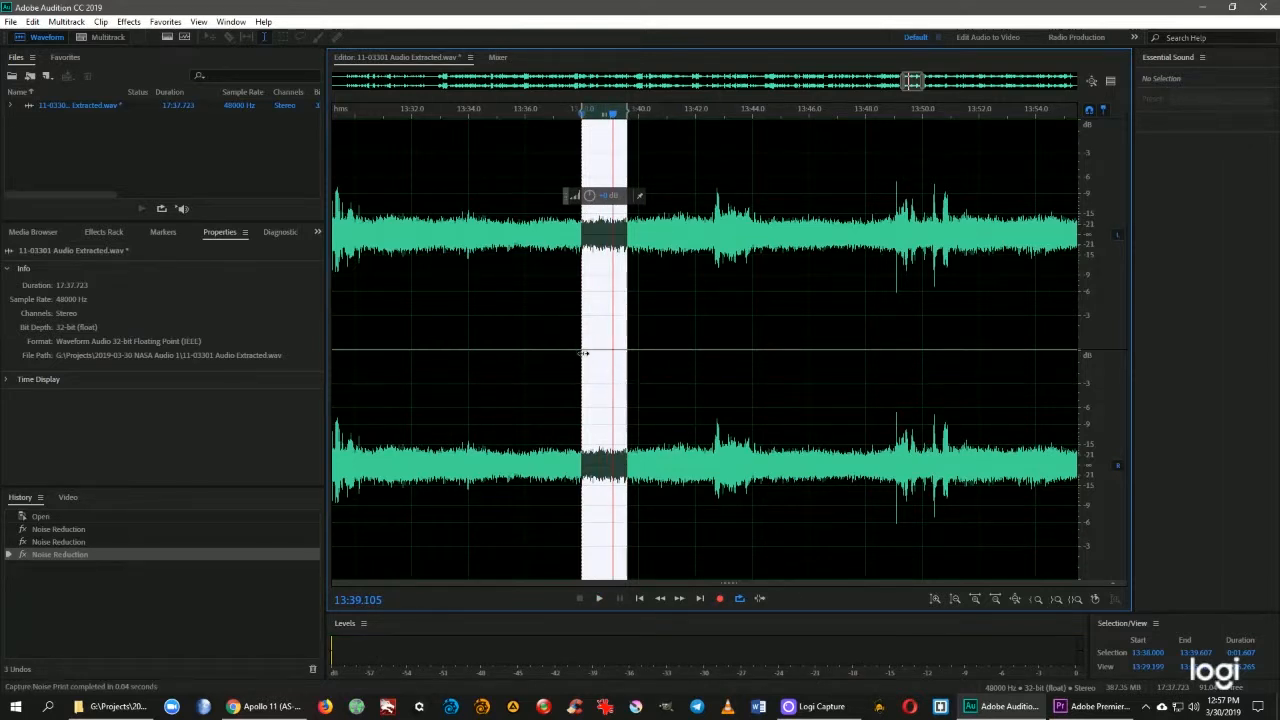
- Preview Noise Reduction with the new noise print from about 13:38.3 and over the speech from about 13:42.2 to 13:45.4
click(590, 346)
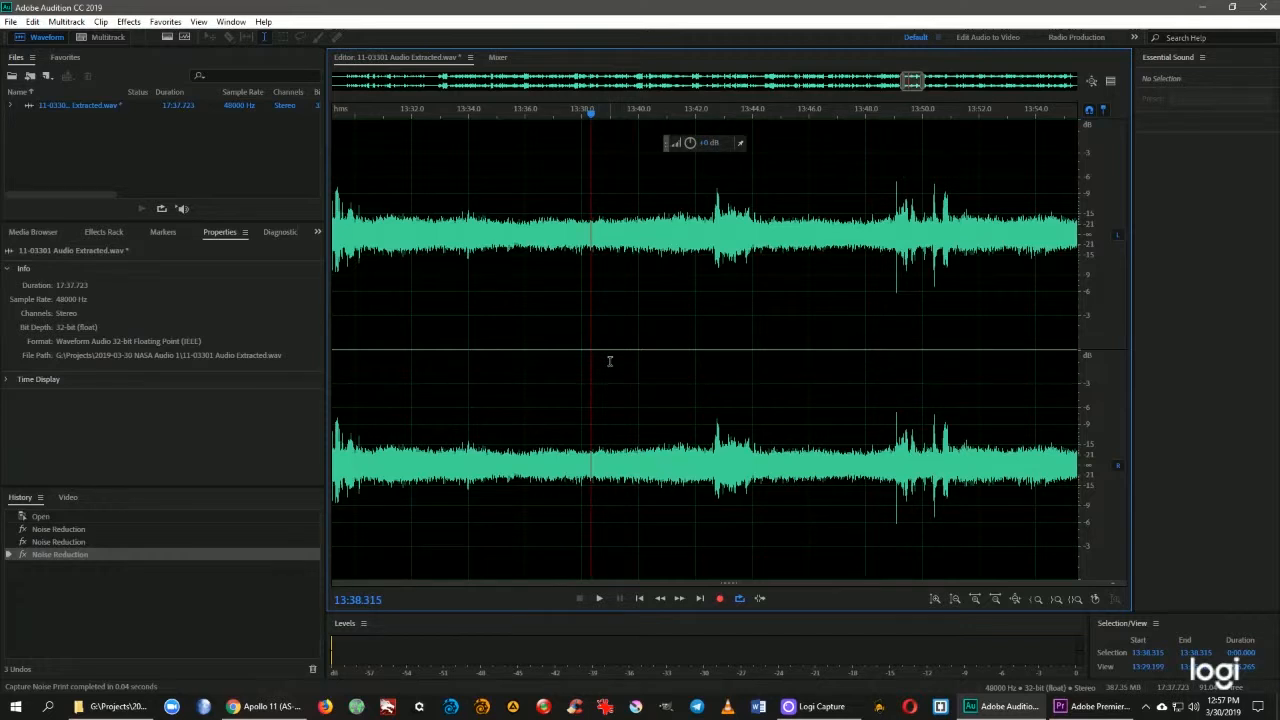
key(ctrl+shift+p)
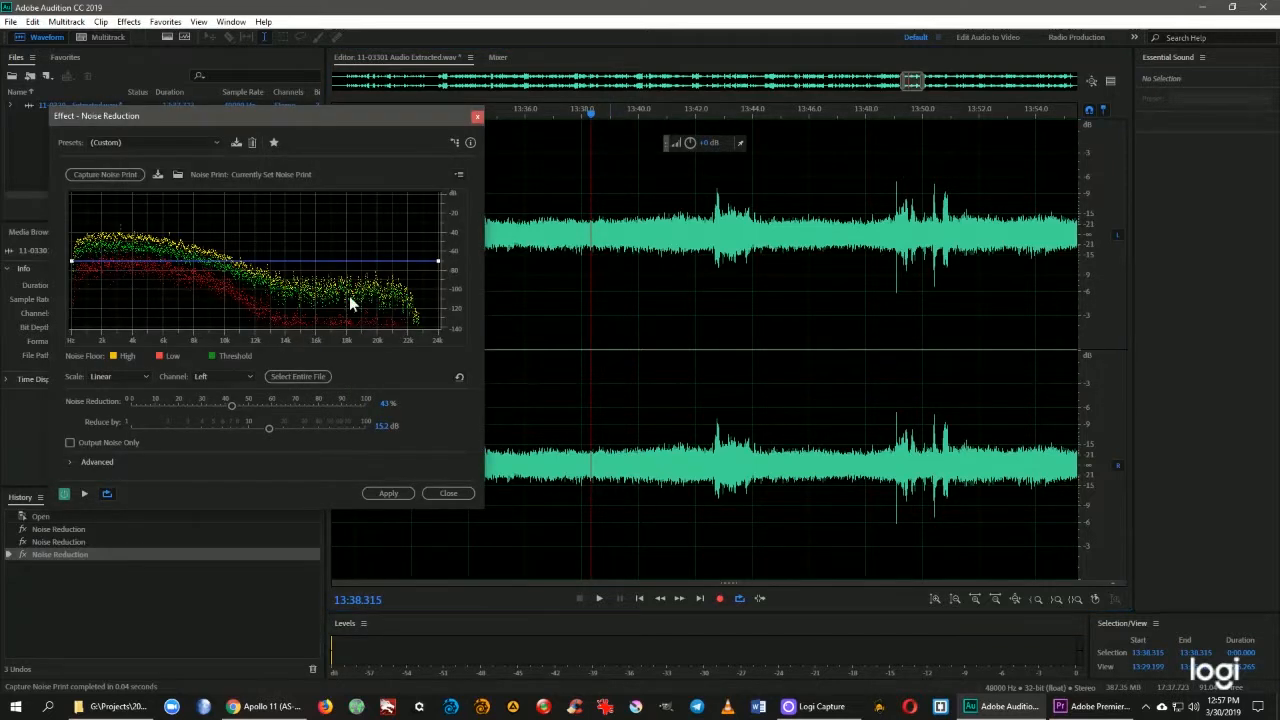
key(space)
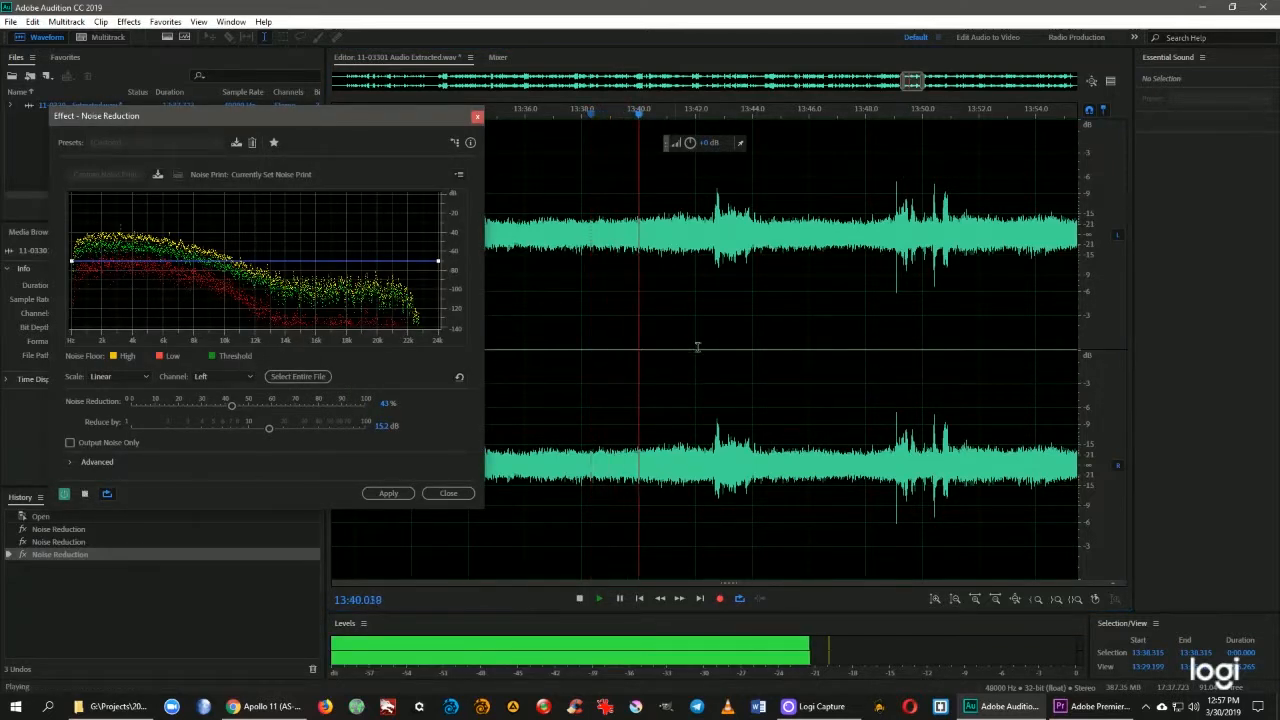
drag(700, 346, 790, 362)
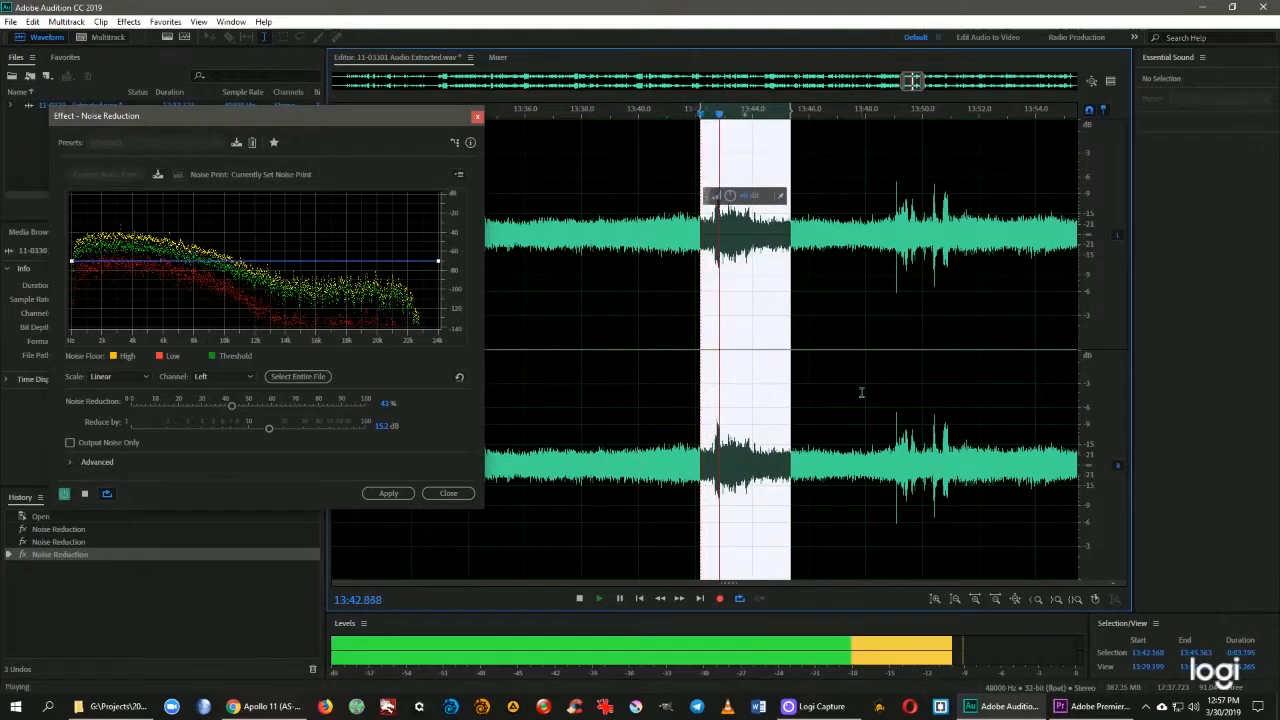
key(space)
- Preview the passage from about 13:41.7 to 13:45.3, switching Output Noise Only on and off again to hear what gets removed
click(687, 355)
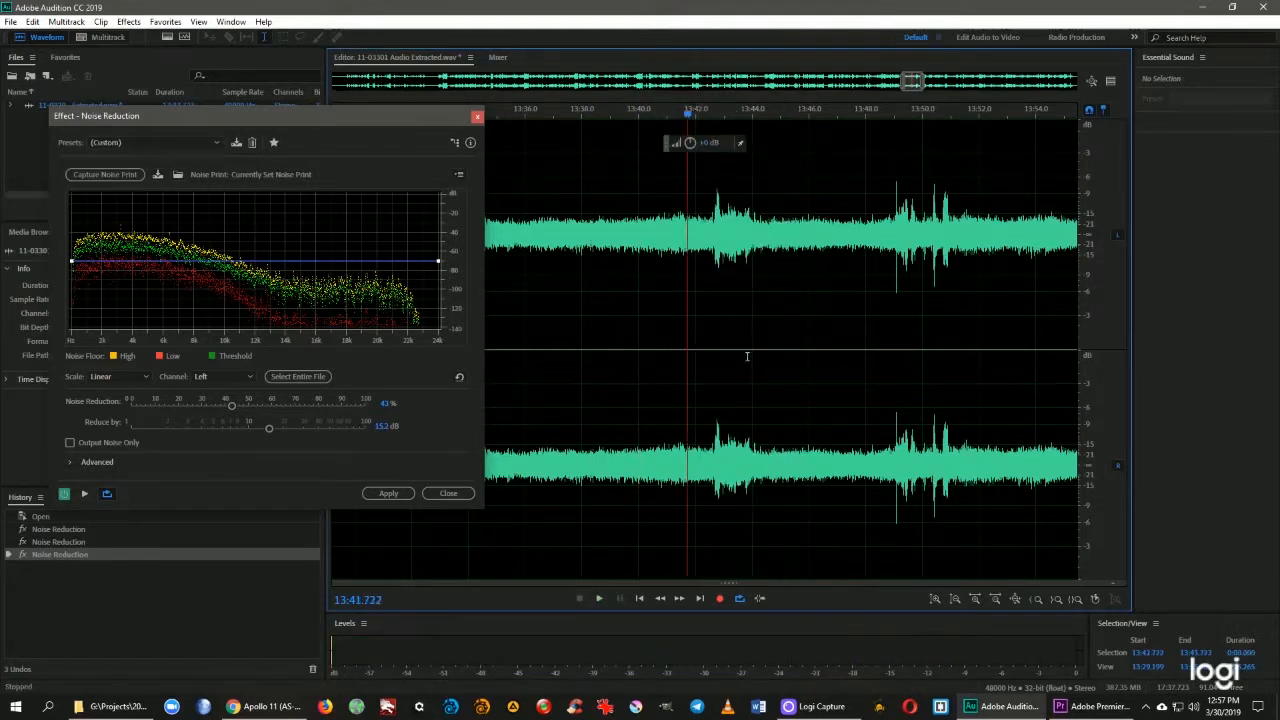
shift+click(788, 356)
key(space)
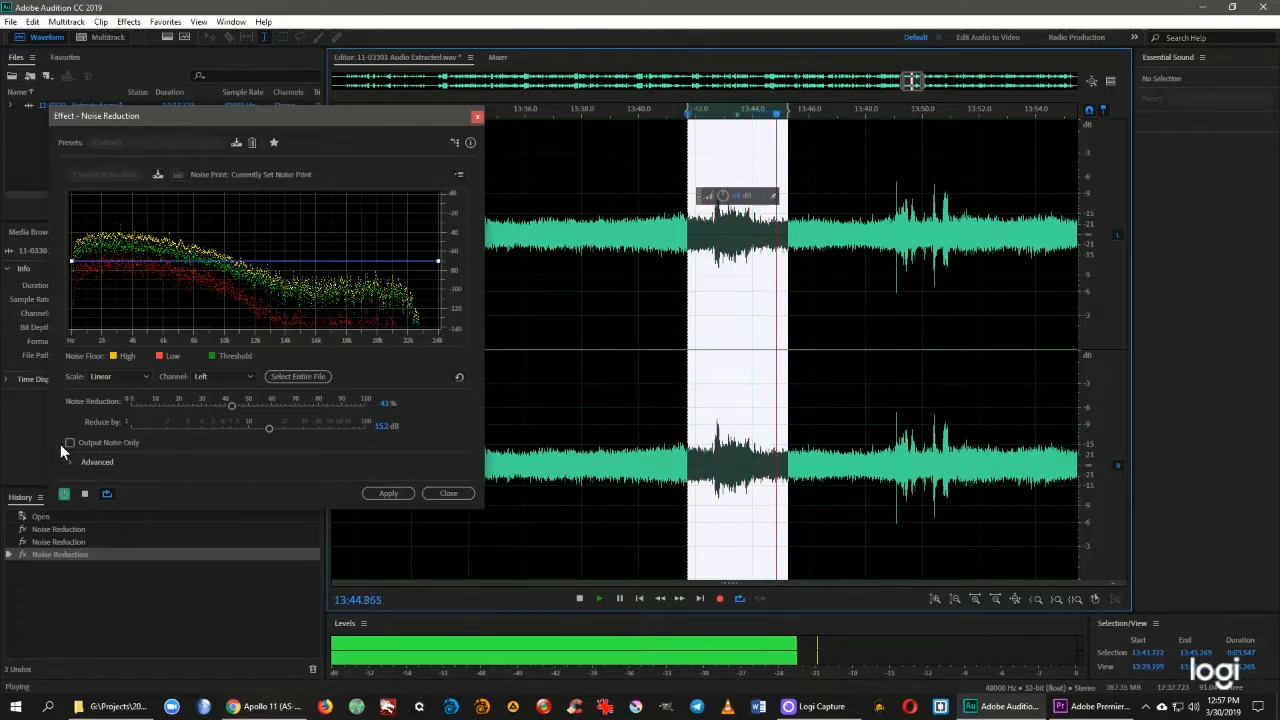
click(85, 446)
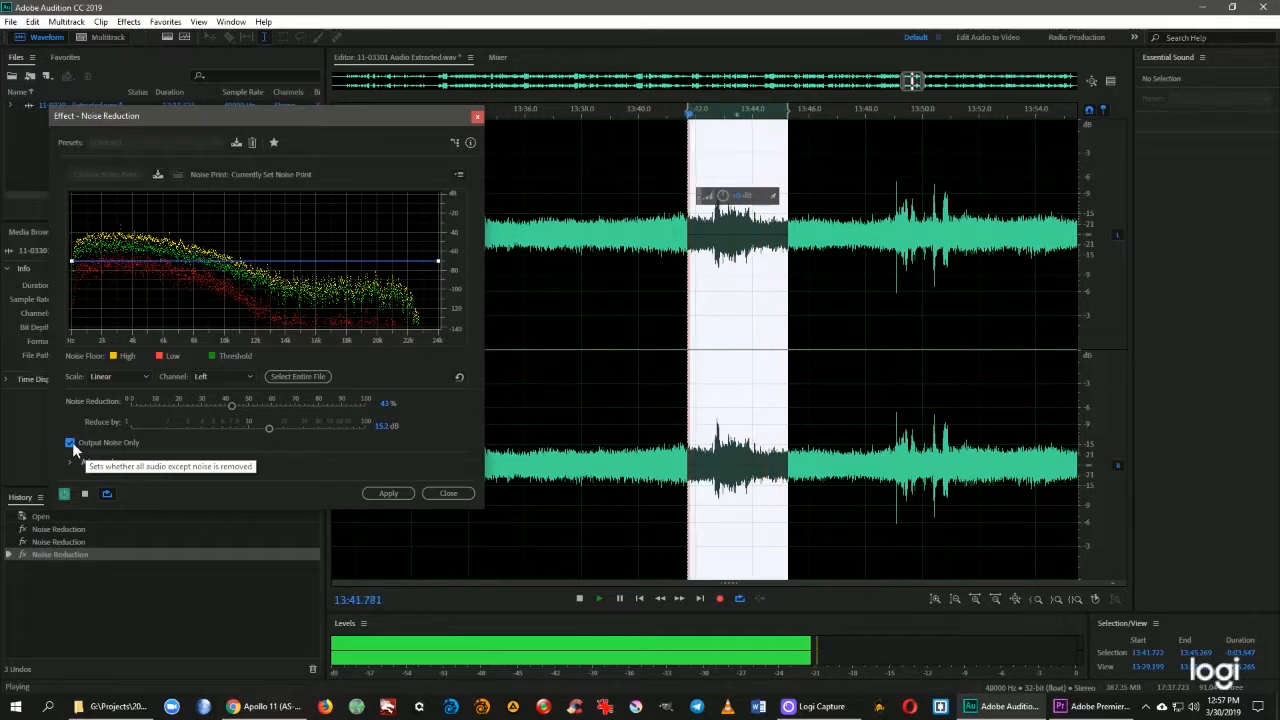
click(71, 442)
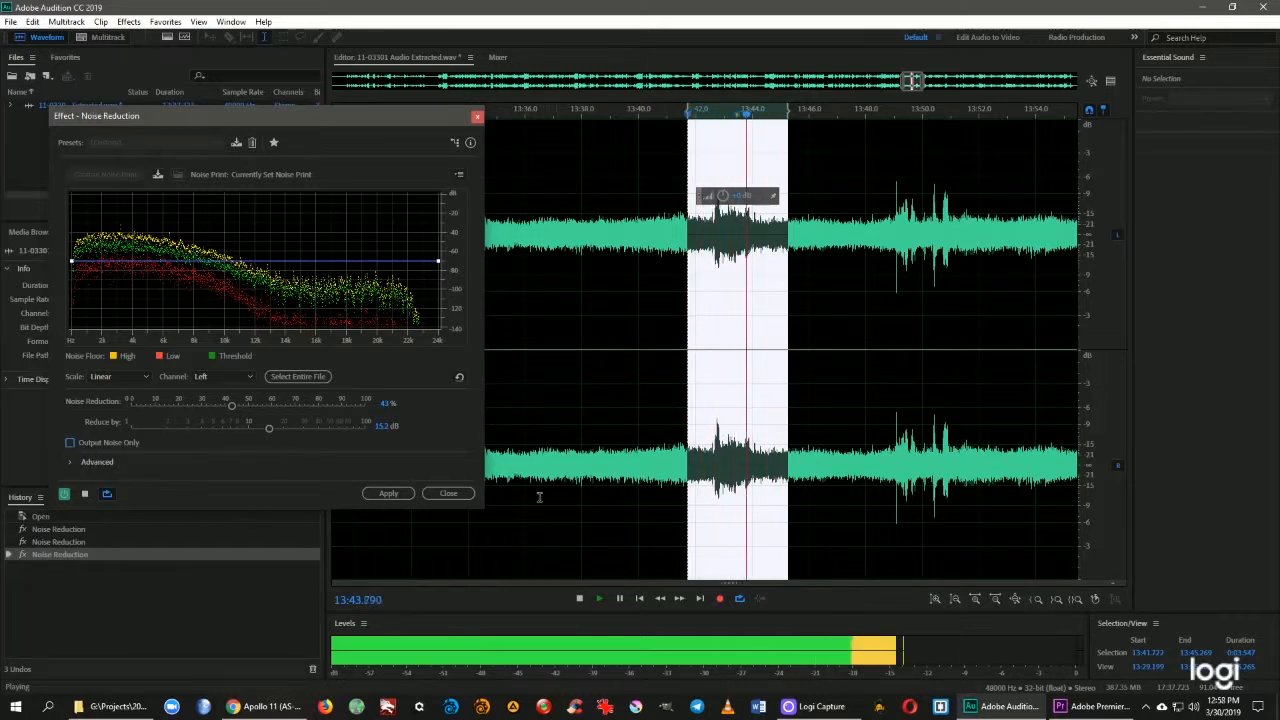
- Stop the preview, clear the passage selection, and apply Noise Reduction to the entire file
key(space)
click(644, 370)
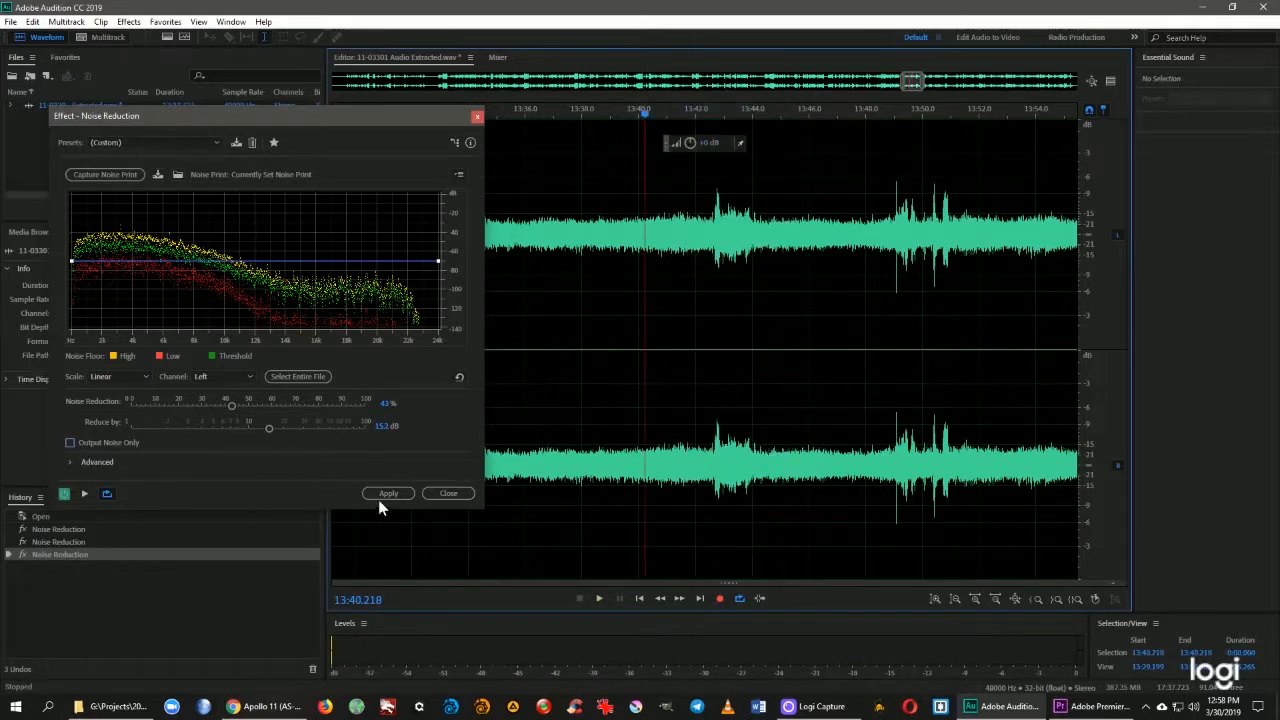
click(384, 493)
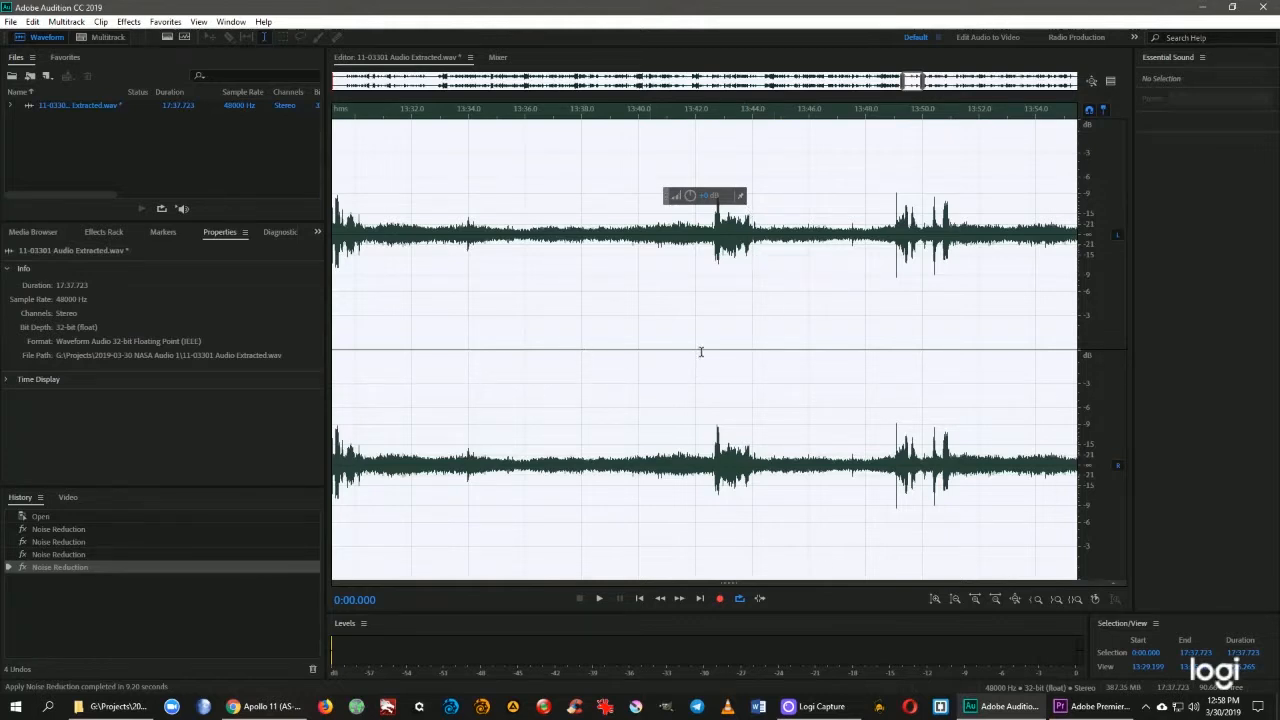
- Play the processed passage from about 13:41.5 to 13:45.4 to check the remaining noise
drag(681, 349, 790, 349)
key(space)
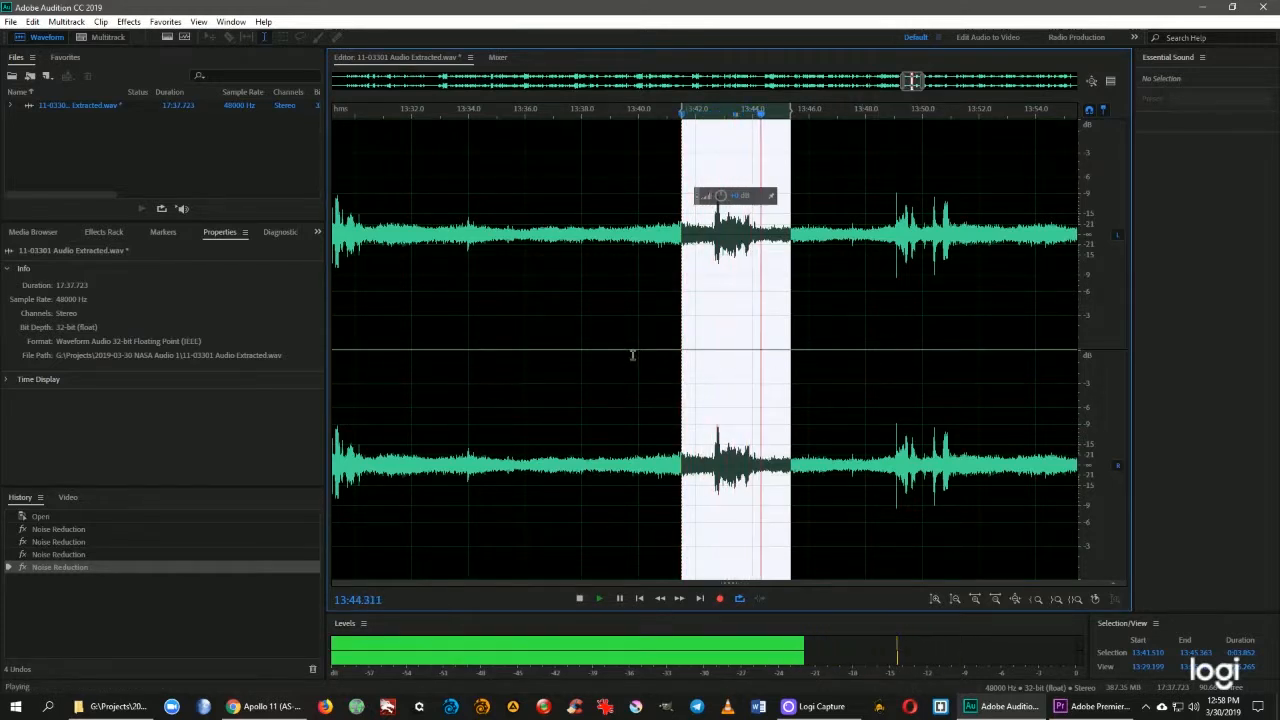
key(space)
- Select the speech-free stretch from 13:36.0 to about 13:38.3, play it, and capture it as the noise print
drag(522, 355, 591, 357)
key(space)
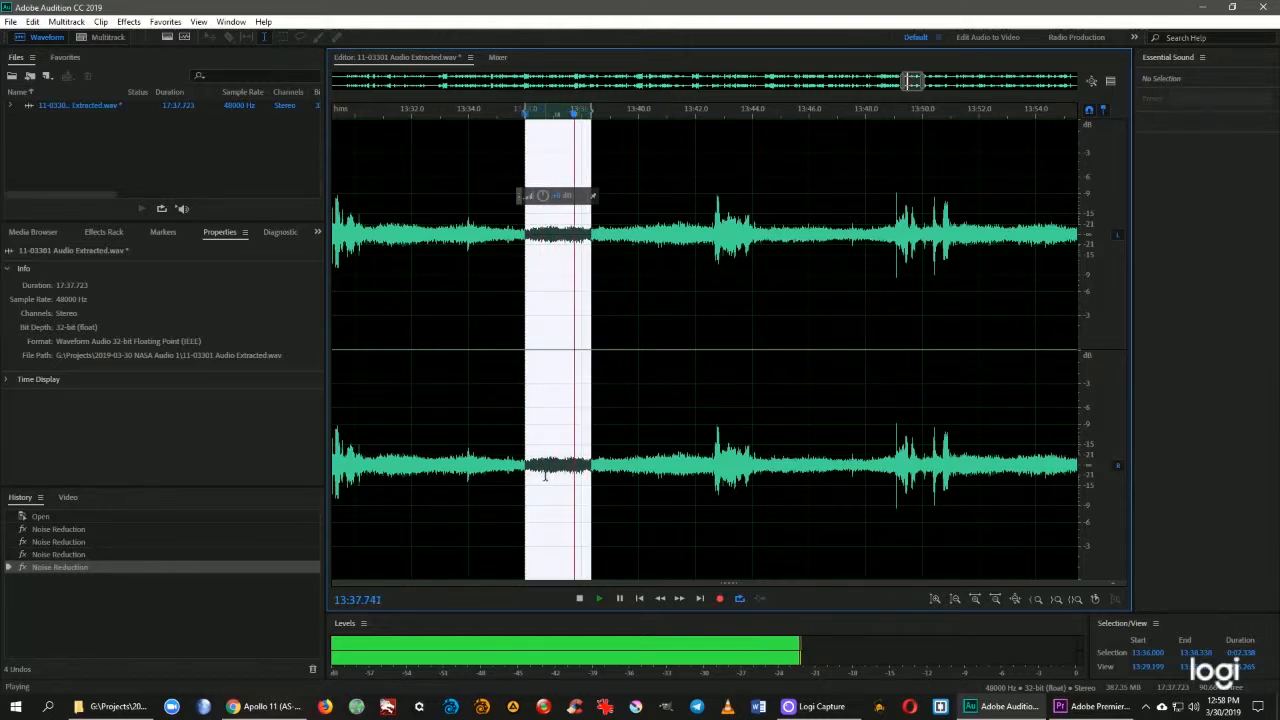
key(space)
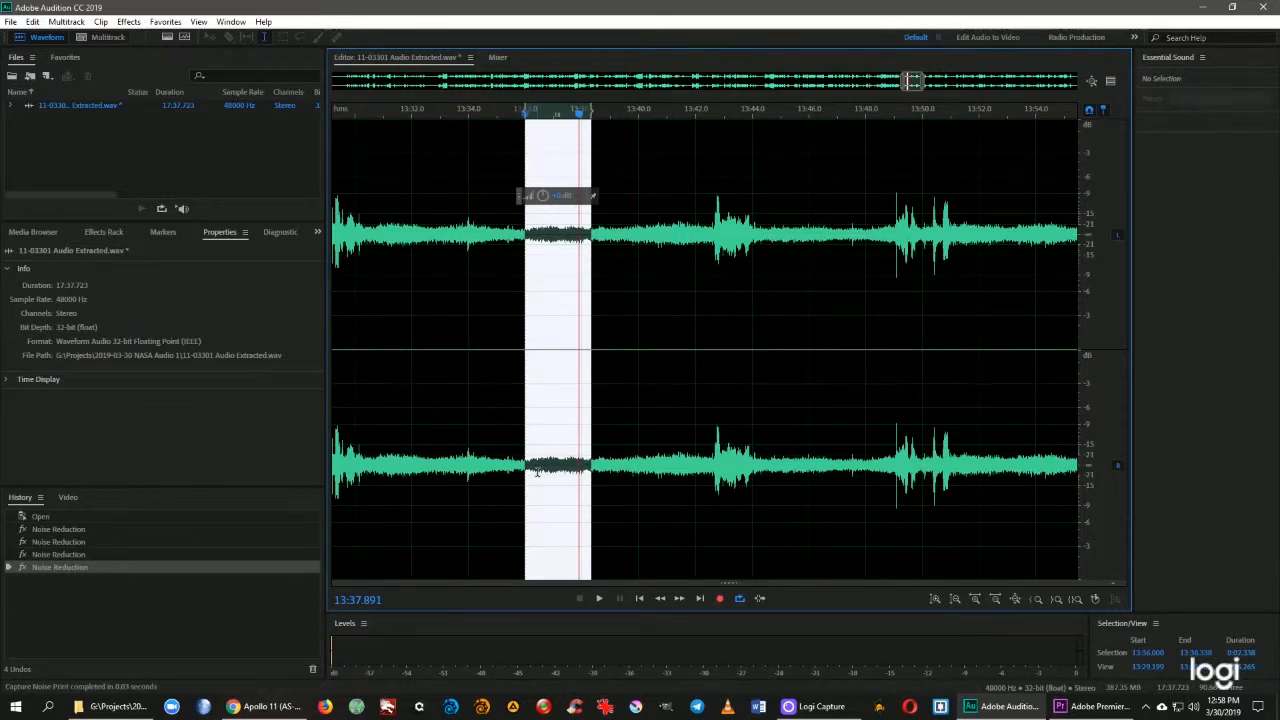
- Preview Noise Reduction with the newly captured noise print from about 13:37.1
click(556, 456)
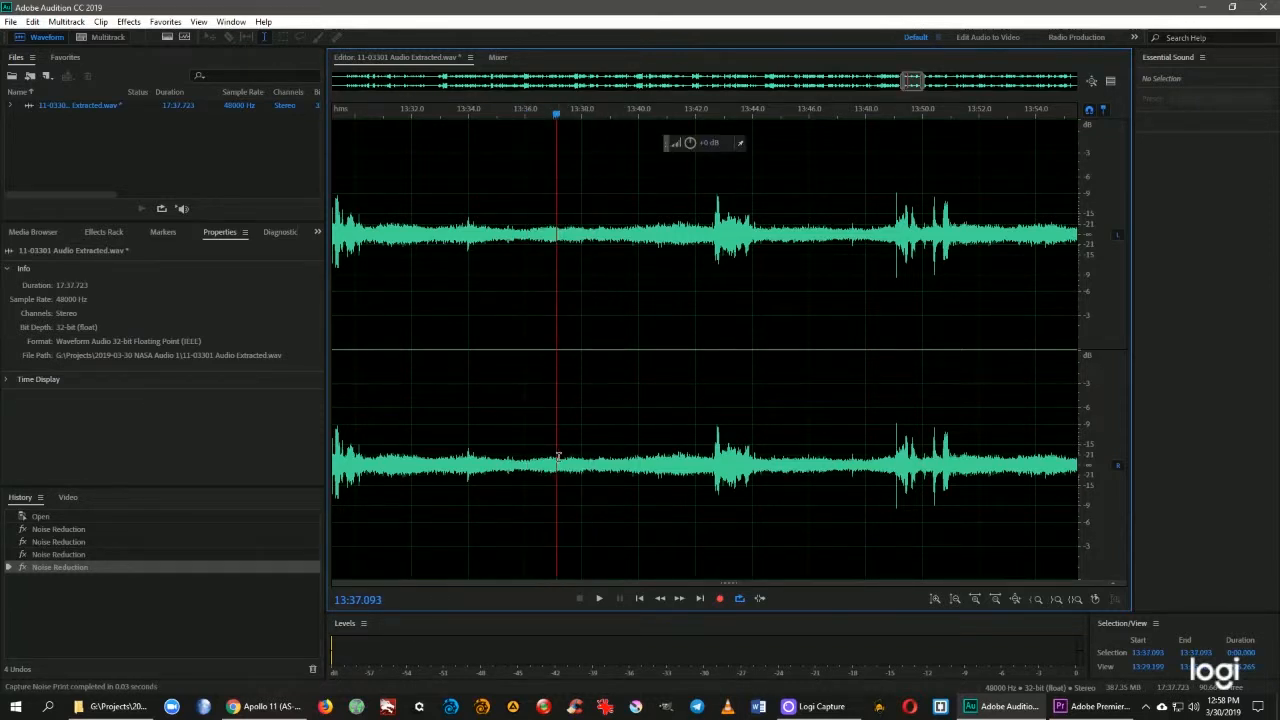
key(ctrl+shift+p)
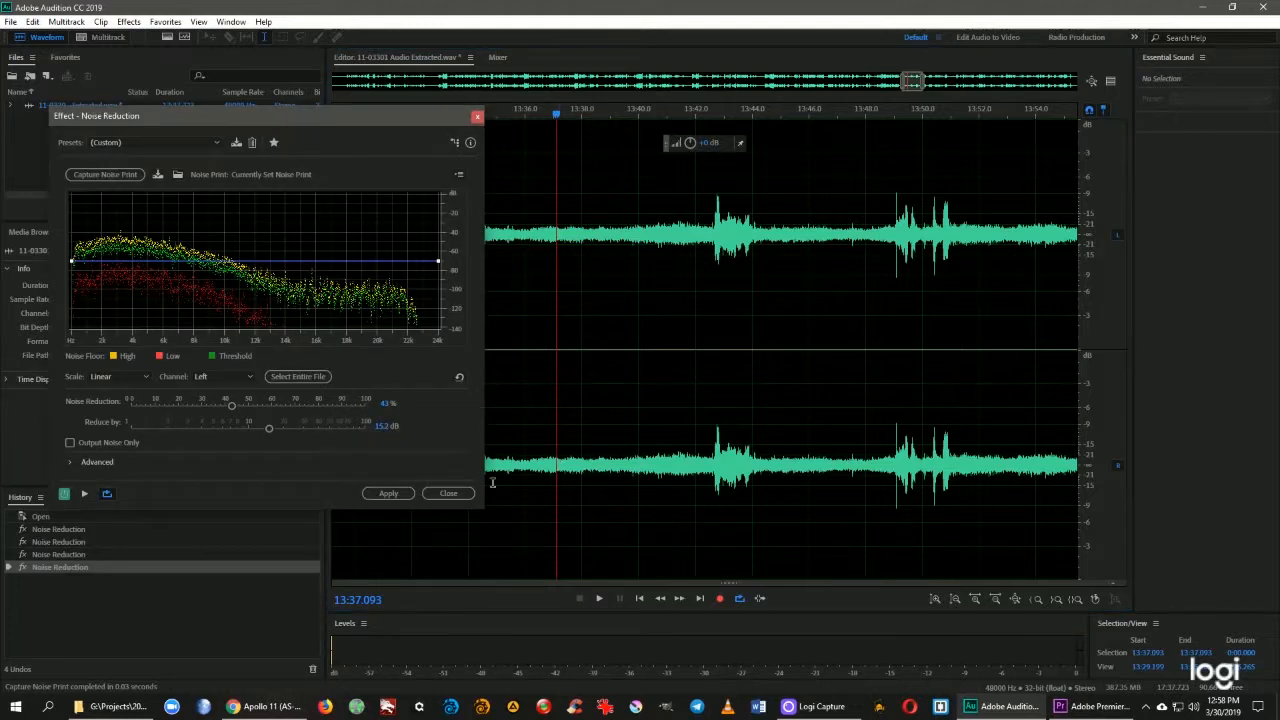
key(space)
key(space)
- Preview the effect on the passage from about 13:41.3 to 13:45.2, and apply Noise Reduction to the entire file
drag(709, 361, 784, 382)
click(674, 364)
key(space)
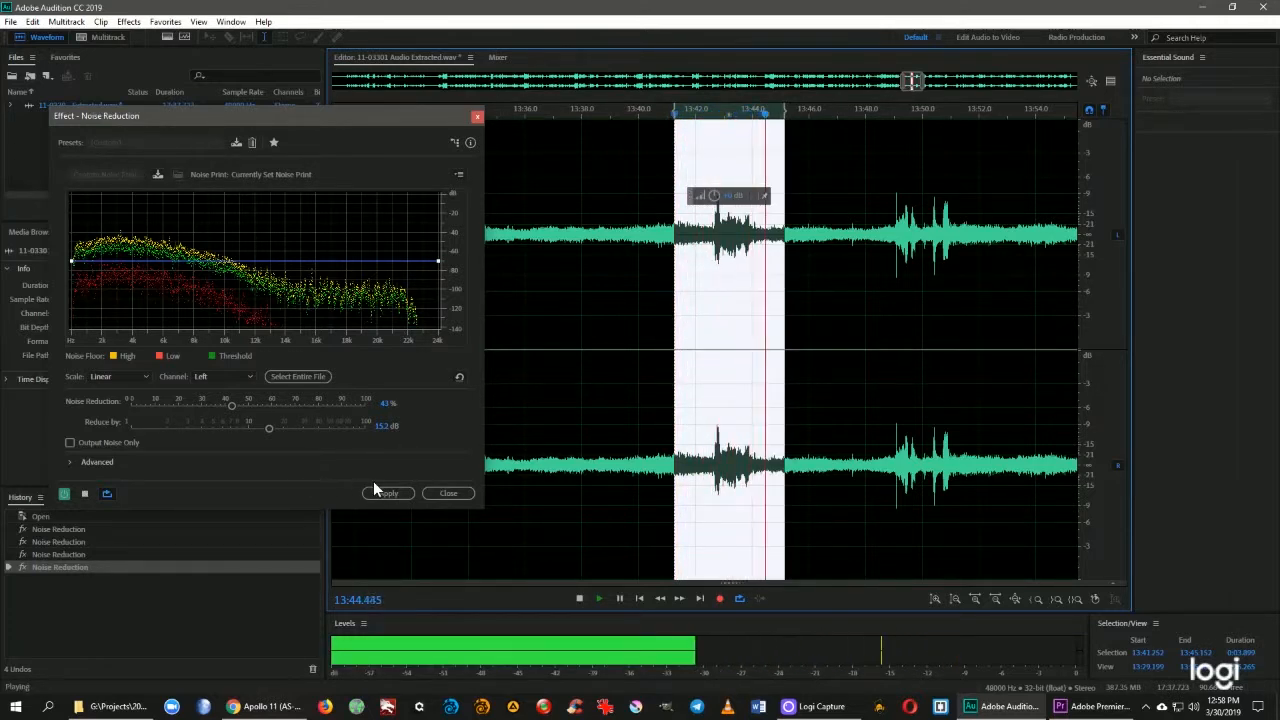
key(space)
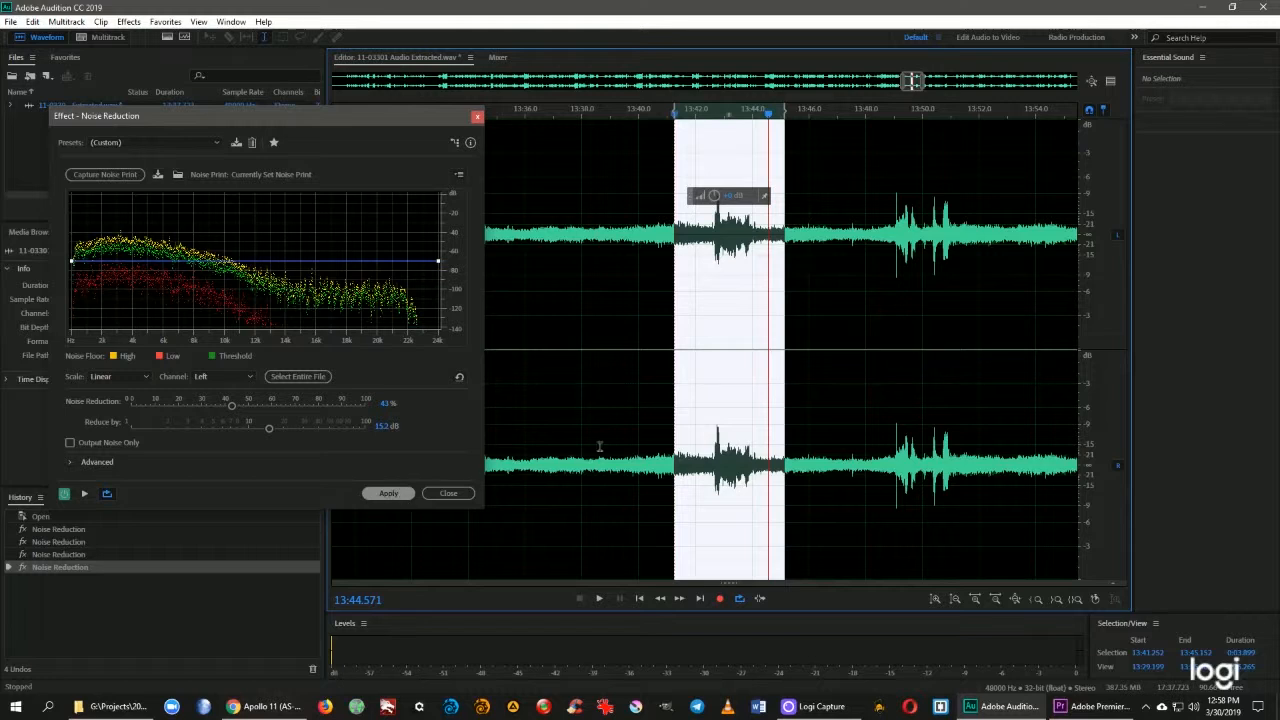
click(646, 363)
click(390, 492)
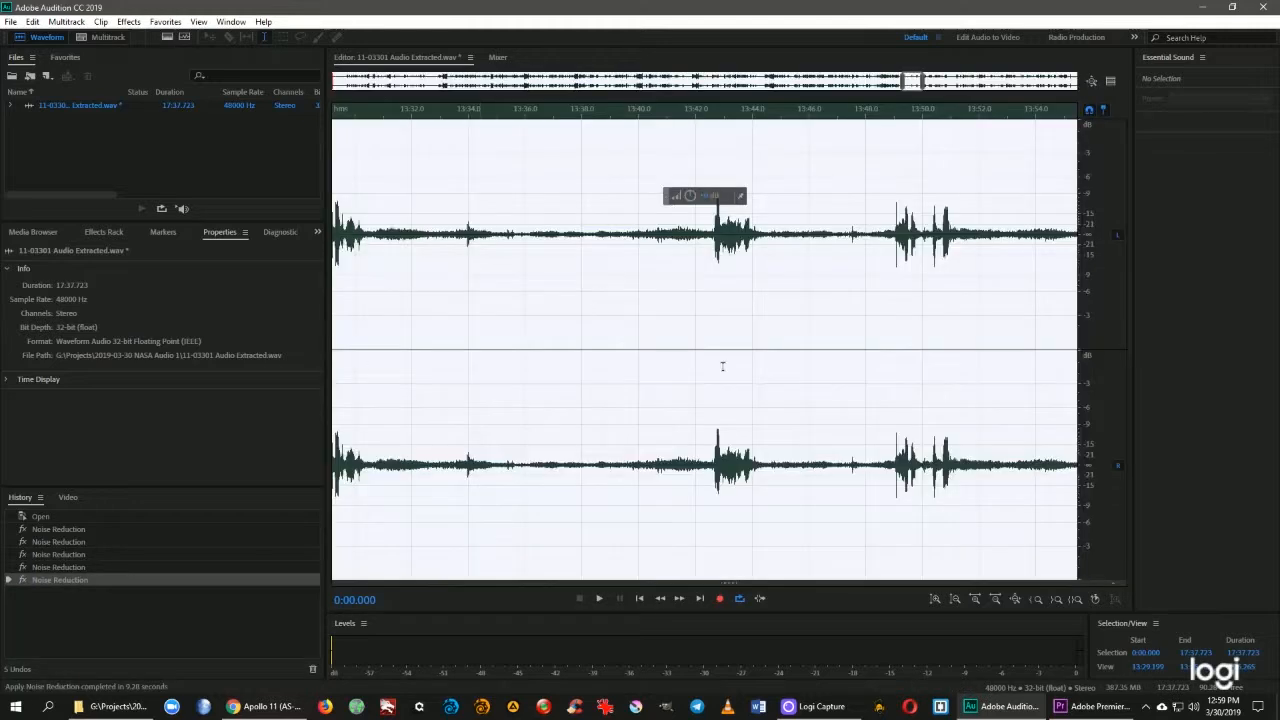
- Play the processed audio from about 13:41.7 and from about 13:48.6 to check the remaining noise
click(685, 357)
key(space)
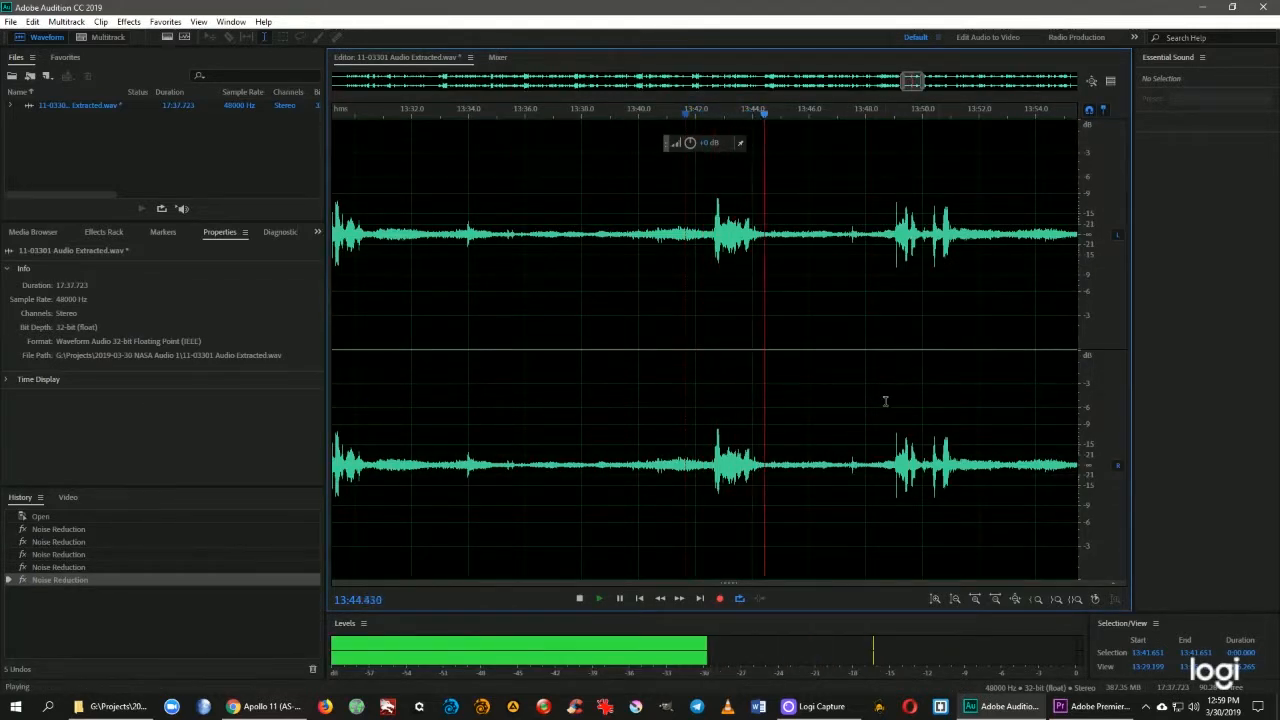
key(space)
click(882, 354)
key(space)
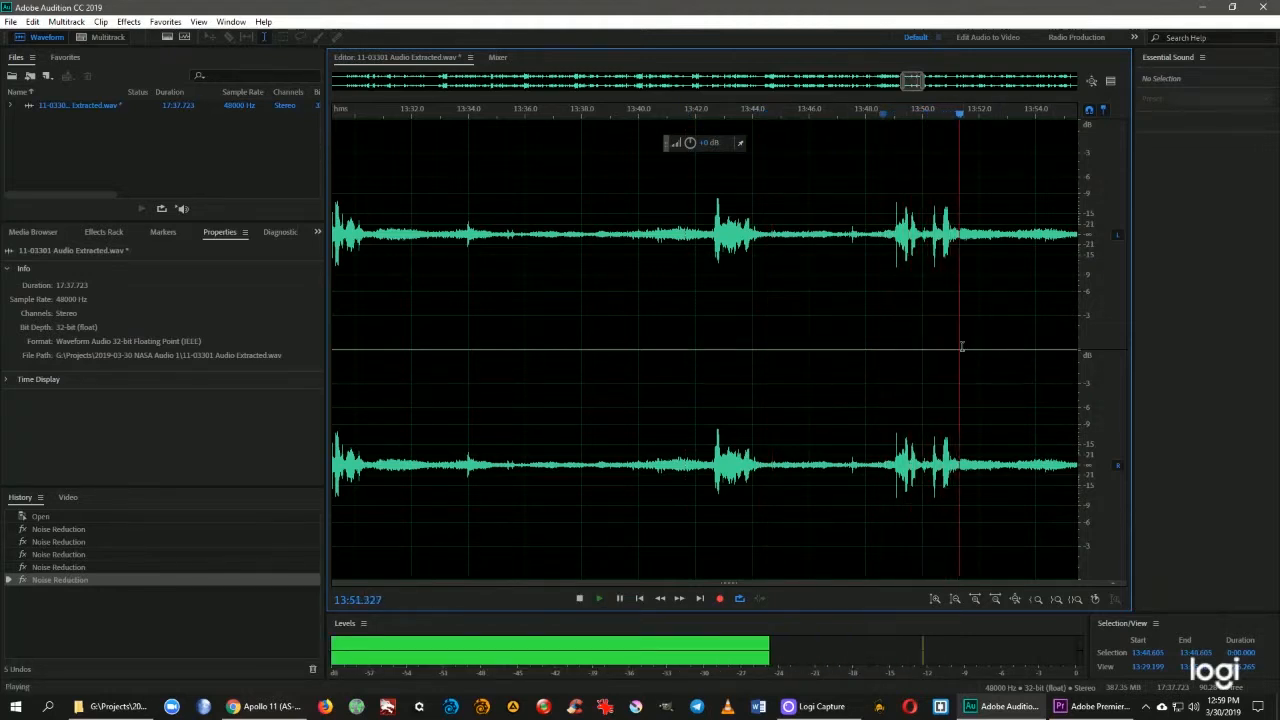
key(space)
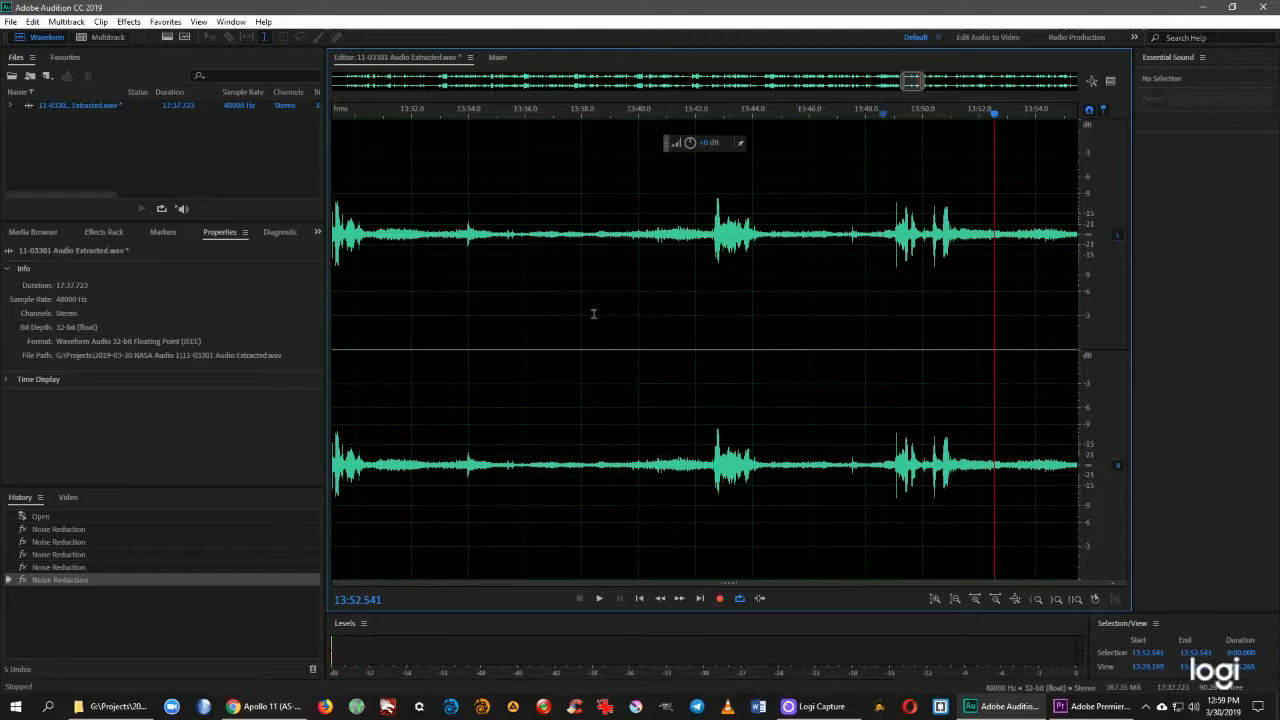
- Select the speech passage from about 13:54.1 to 14:06.2 and play it to find remaining noise
scroll(584, 317, right, 1)
scroll(585, 315, down, 4)
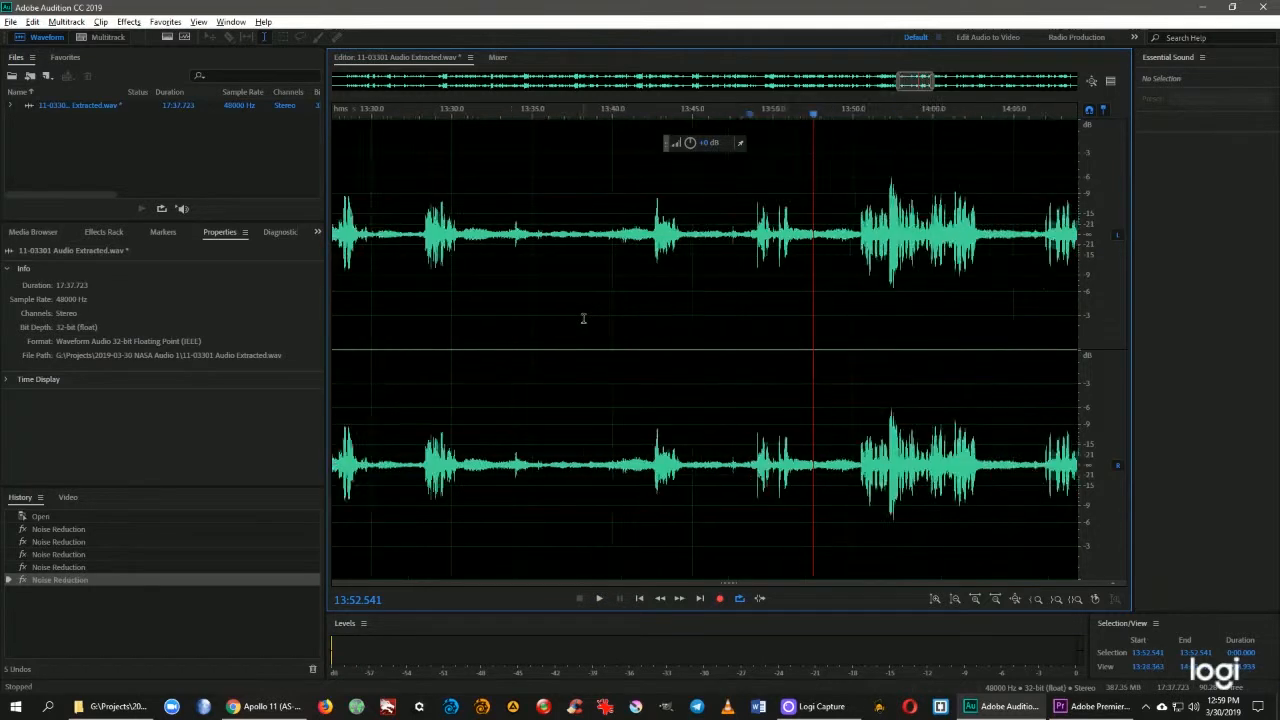
click(785, 342)
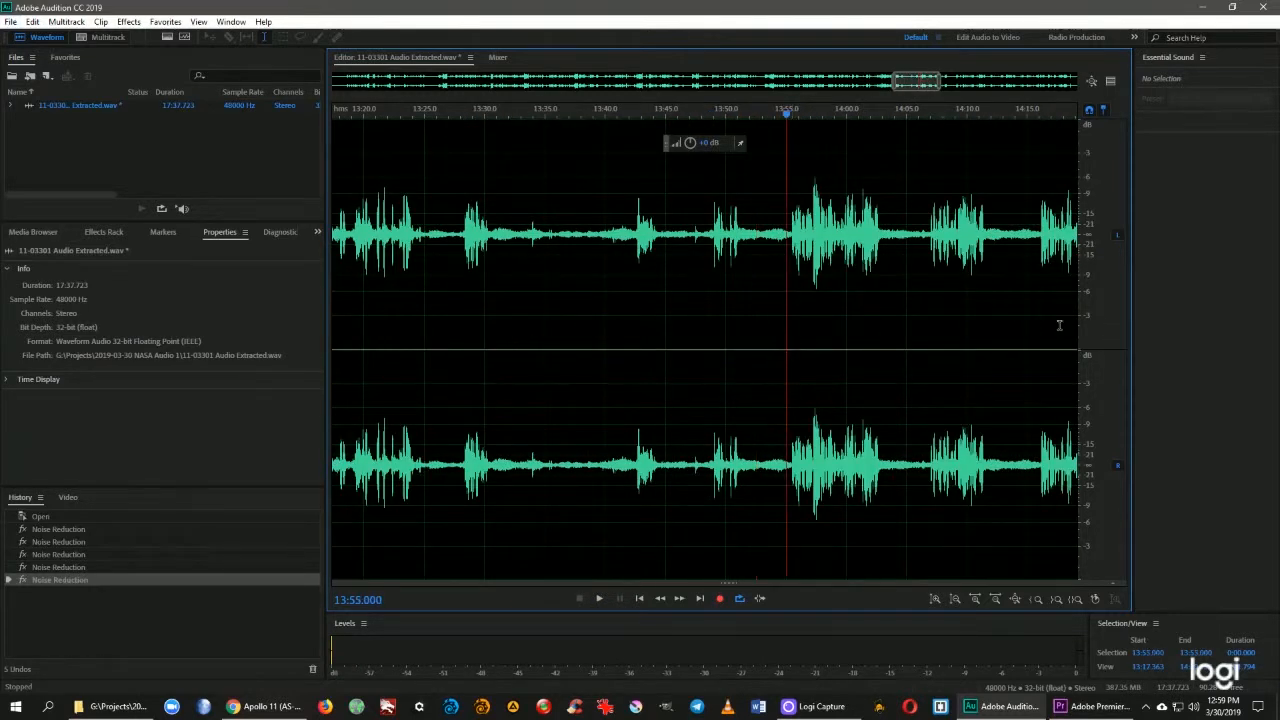
drag(775, 349, 918, 353)
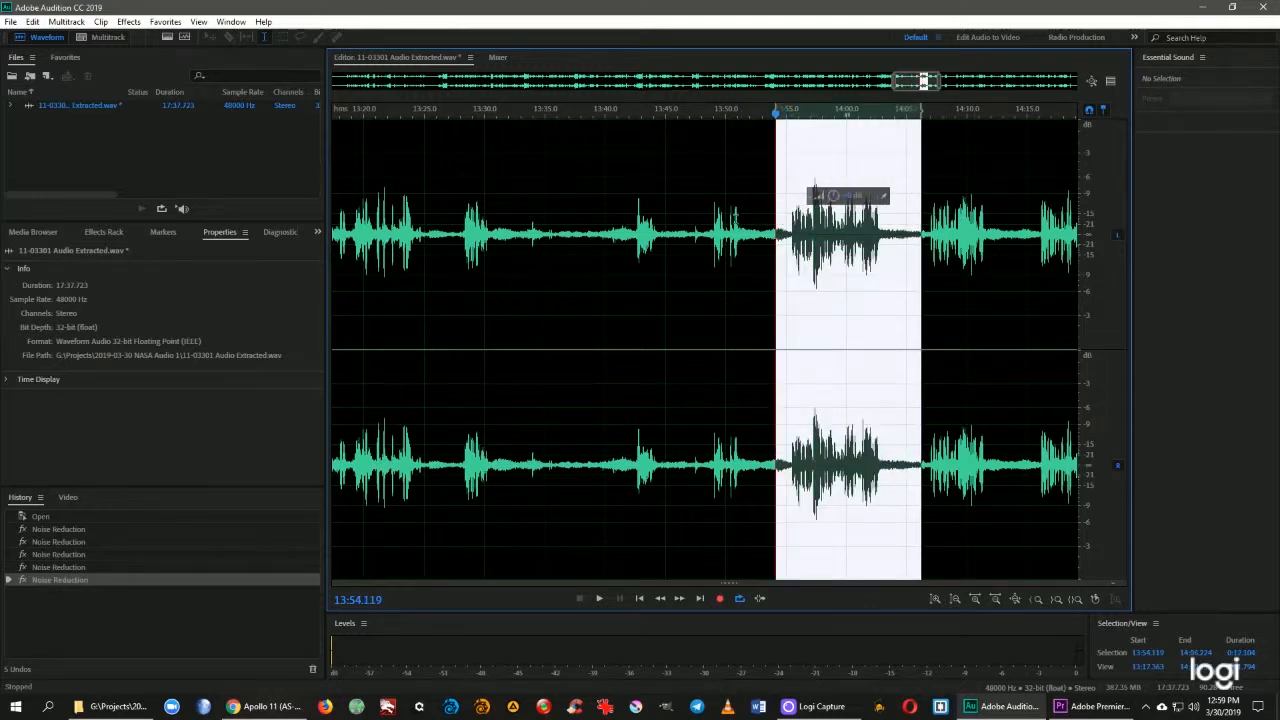
key(space)
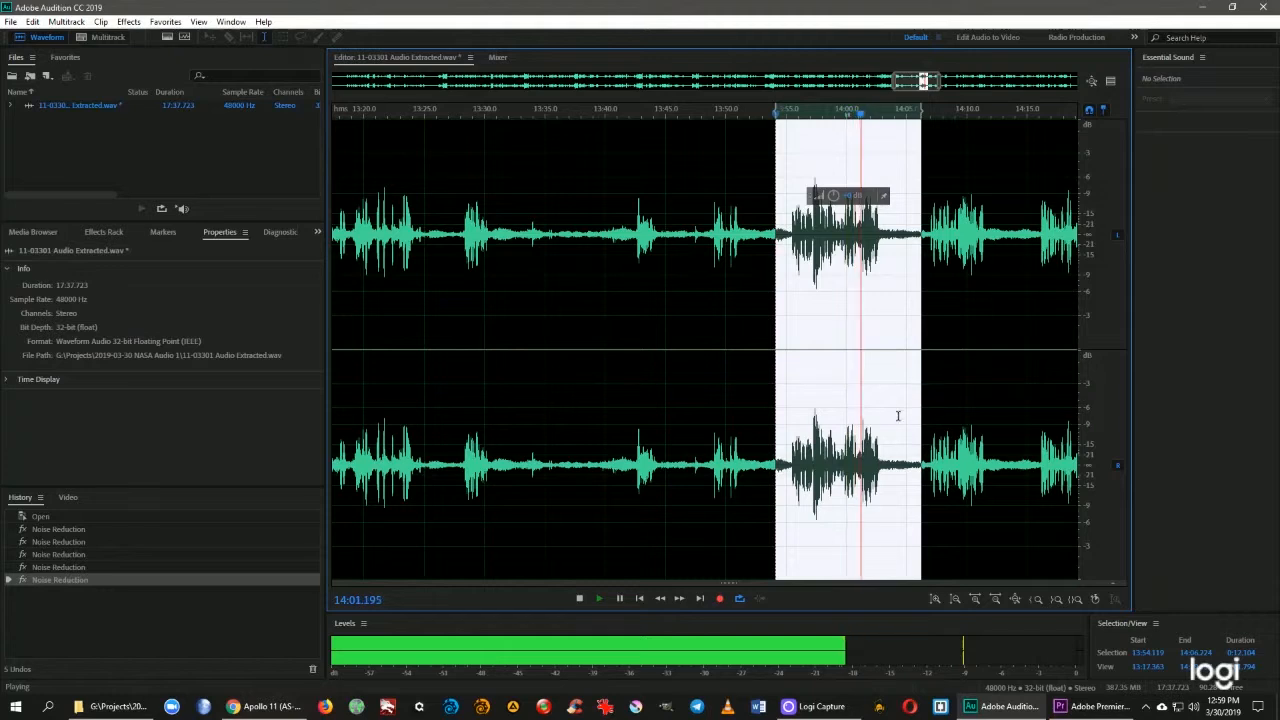
key(space)
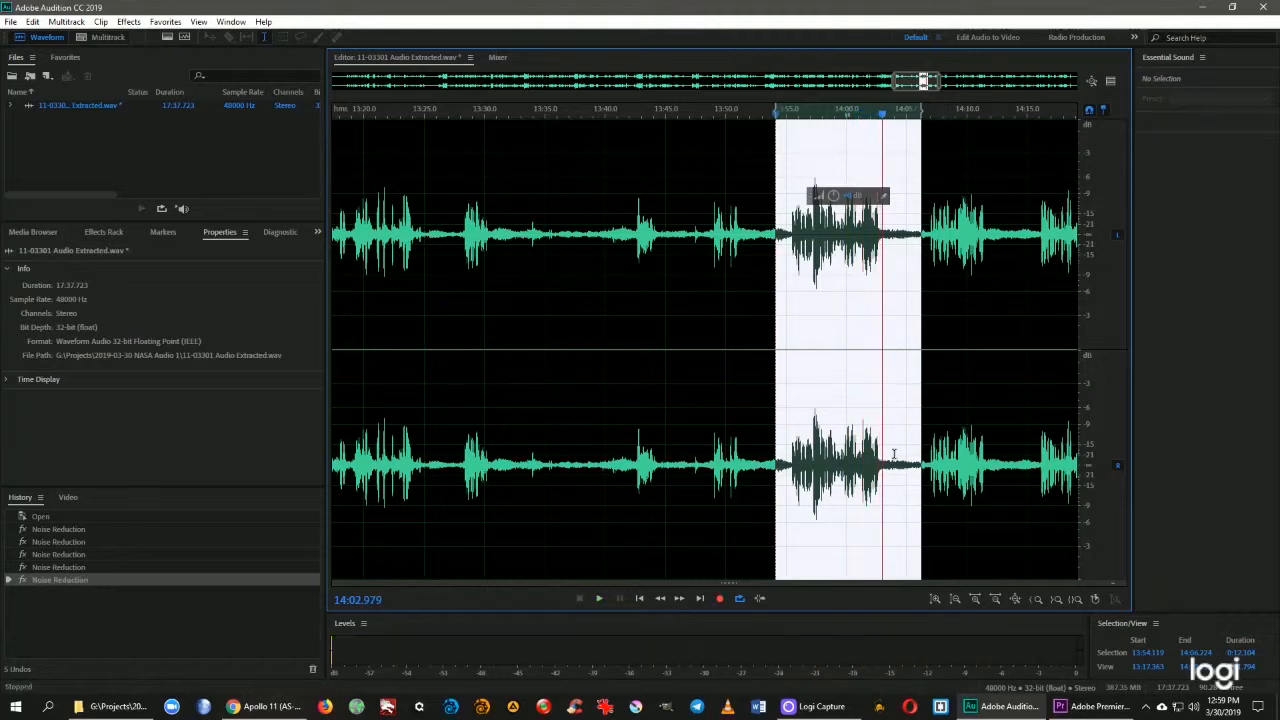
- Select the quiet stretch right after the speech, from about 14:02.9 to 14:03.7, and play it
scroll(894, 453, up, 3)
scroll(894, 453, up, 3)
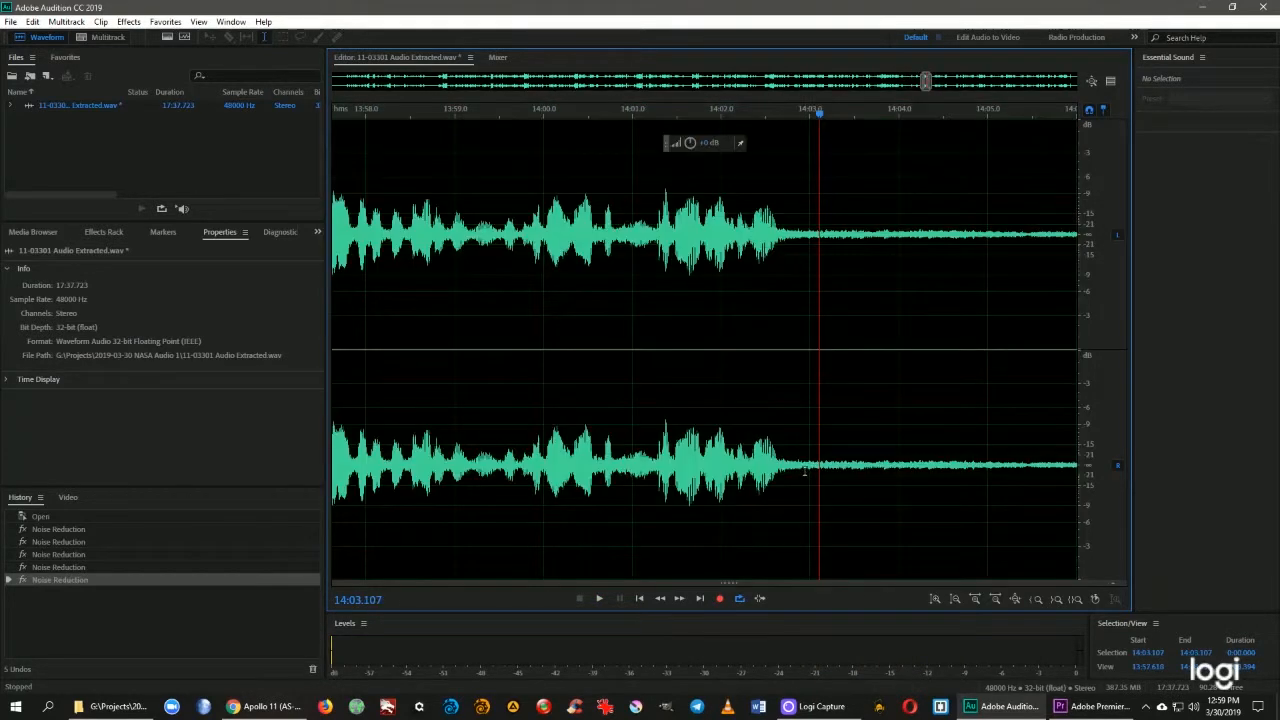
drag(806, 462, 866, 470)
key(space)
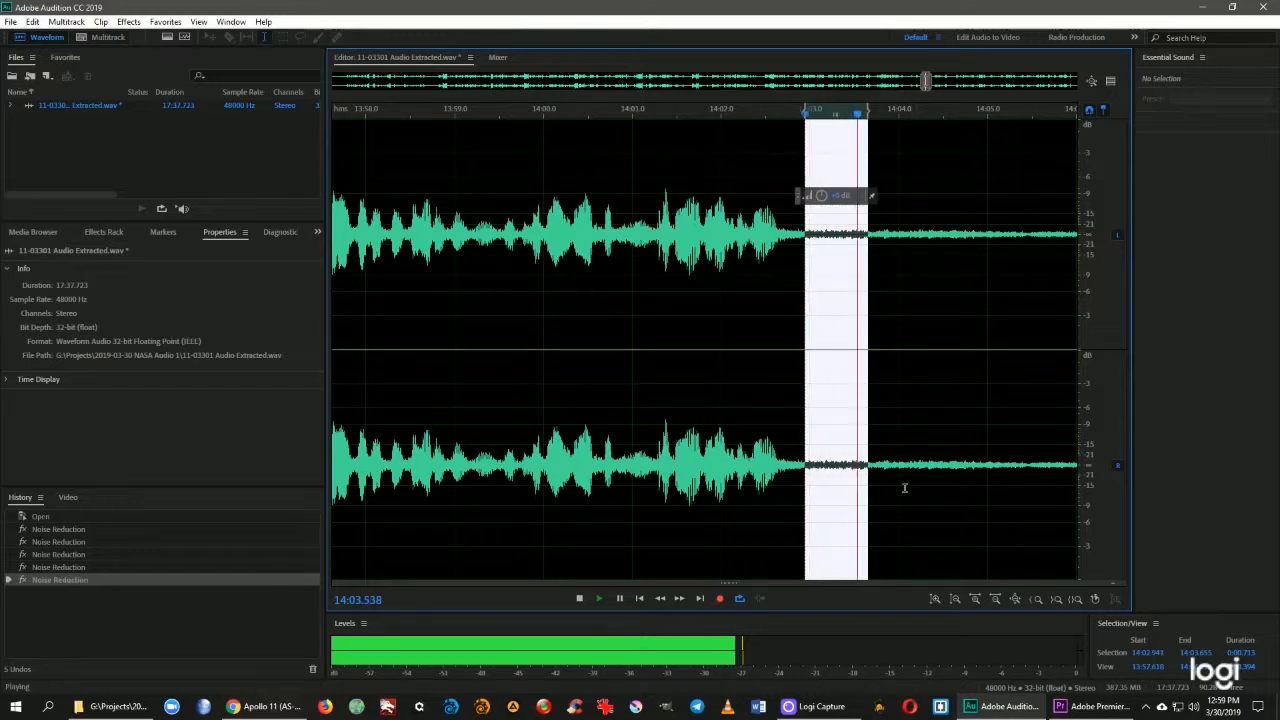
key(space)
- Select the speech-free stretch from about 14:03.9 to 14:05.5, play it, and capture it as the noise print
click(893, 468)
drag(893, 470, 1030, 488)
key(space)
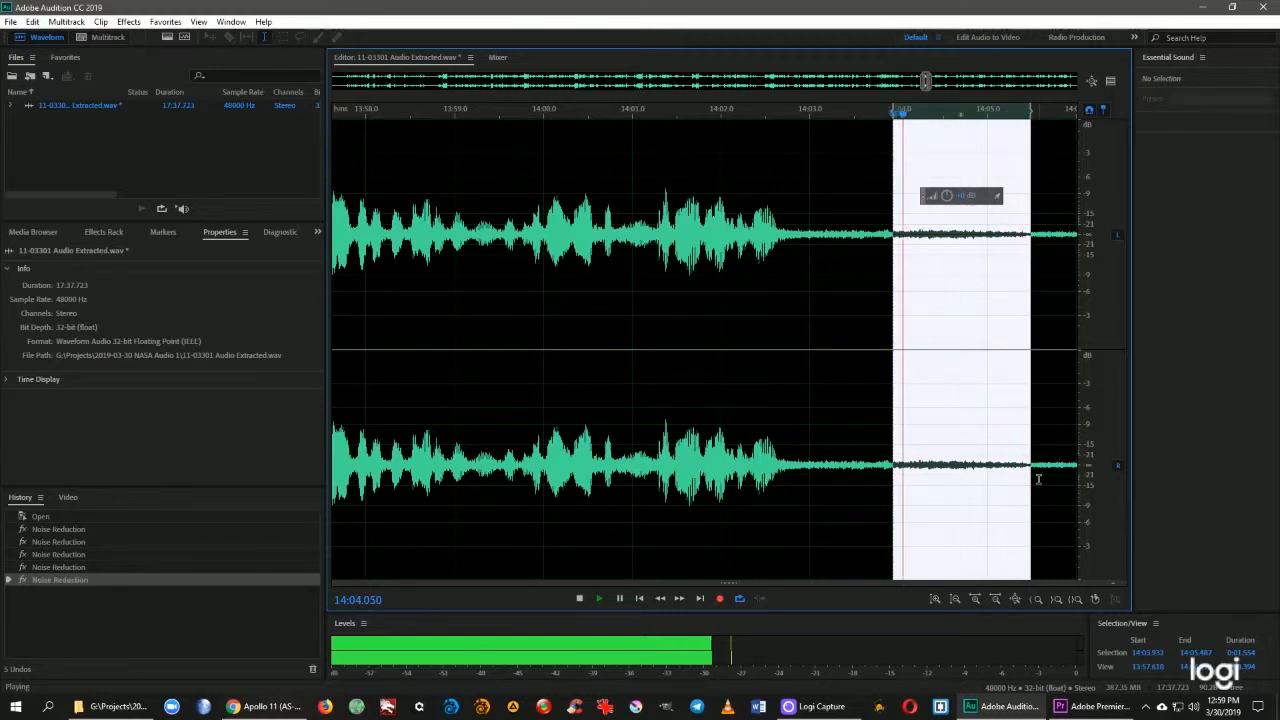
key(space)
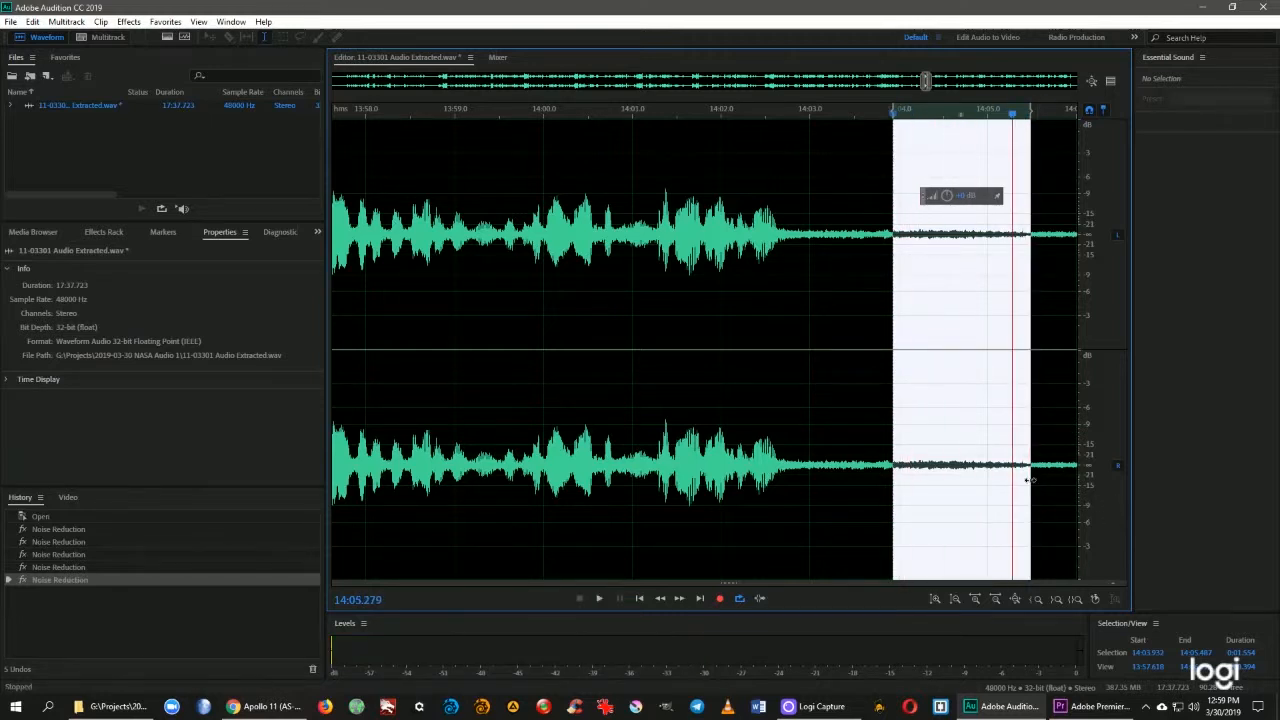
- Preview Noise Reduction from 14:04.0 and over about 14:01.2 to 14:03.5, and apply it to the entire file
click(902, 349)
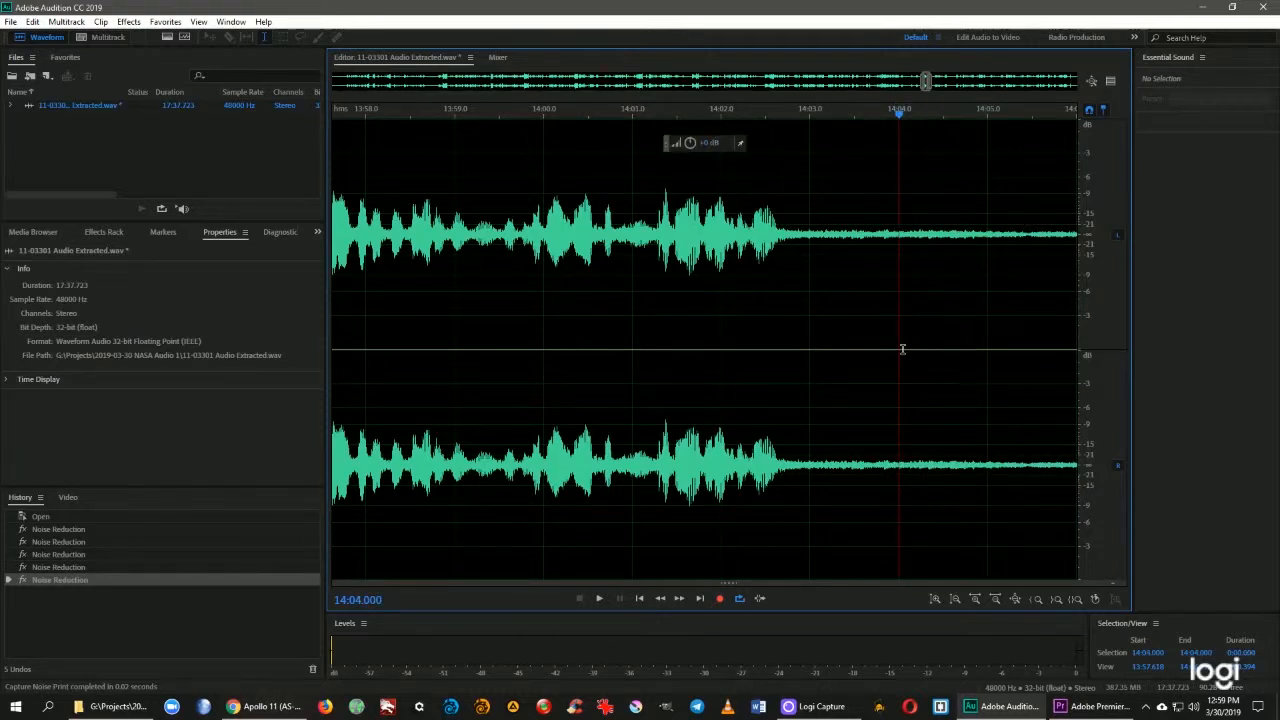
key(ctrl+shift+p)
key(space)
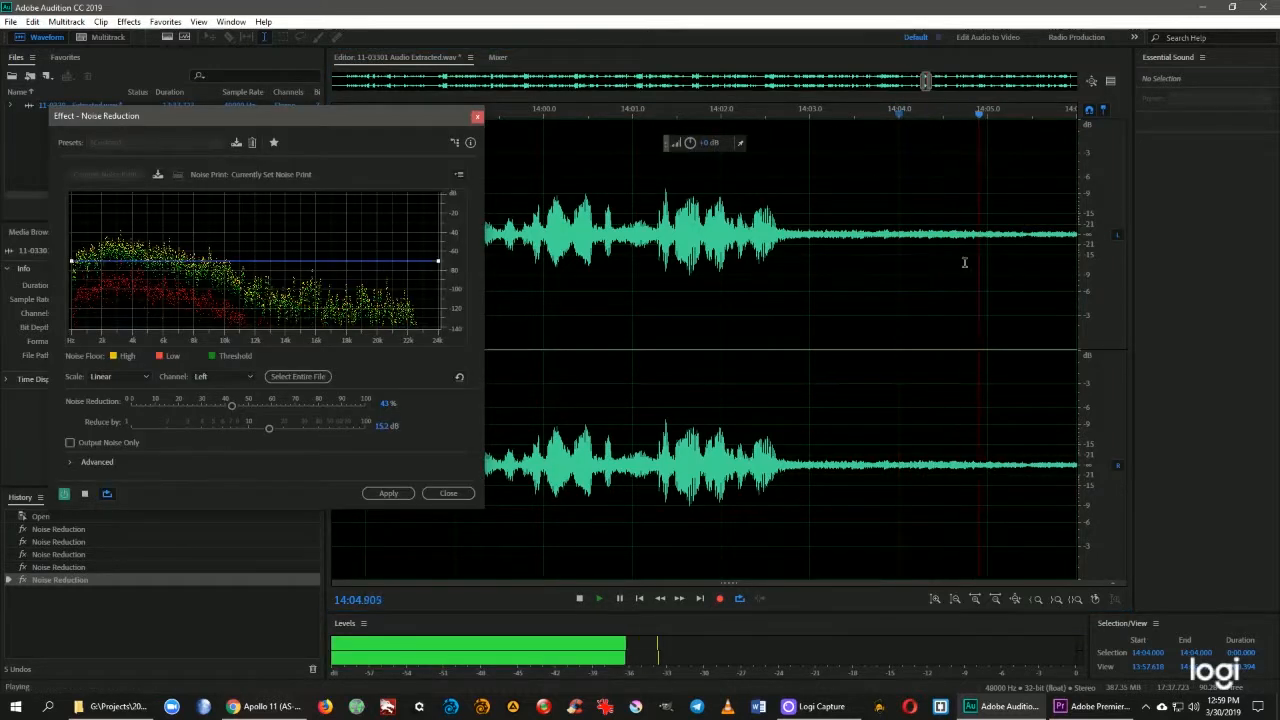
drag(647, 346, 851, 378)
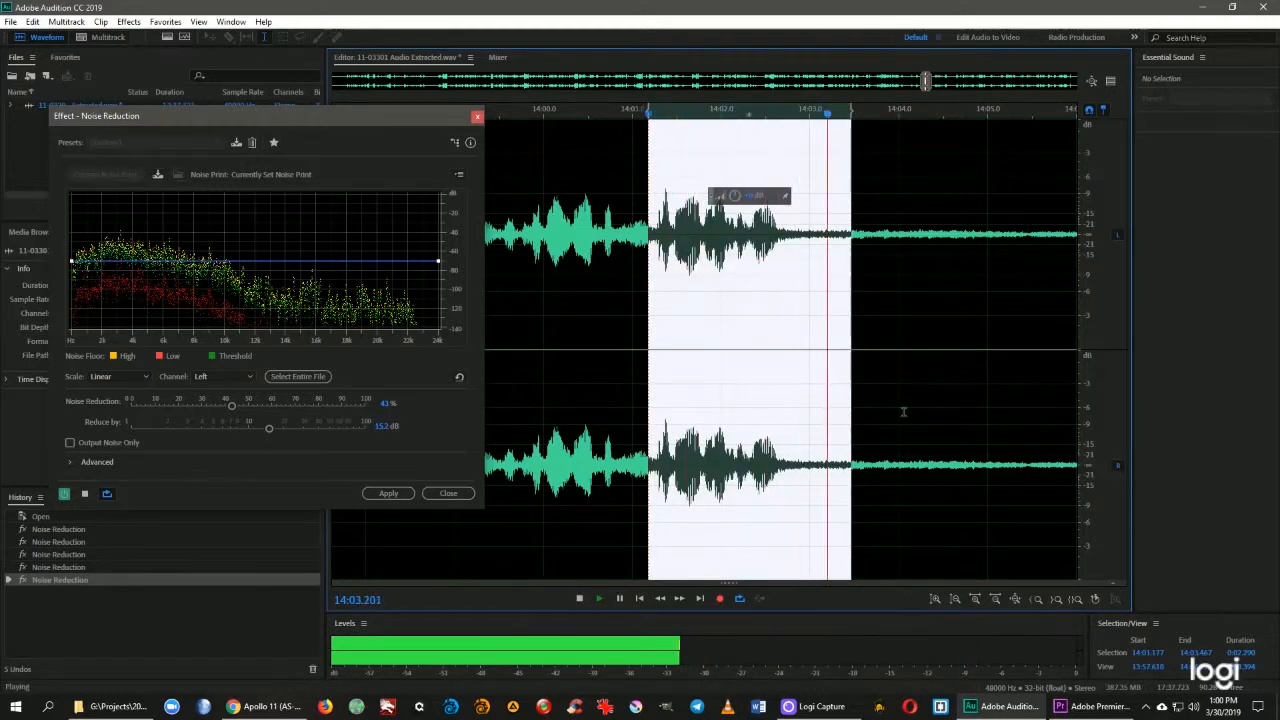
key(space)
click(607, 410)
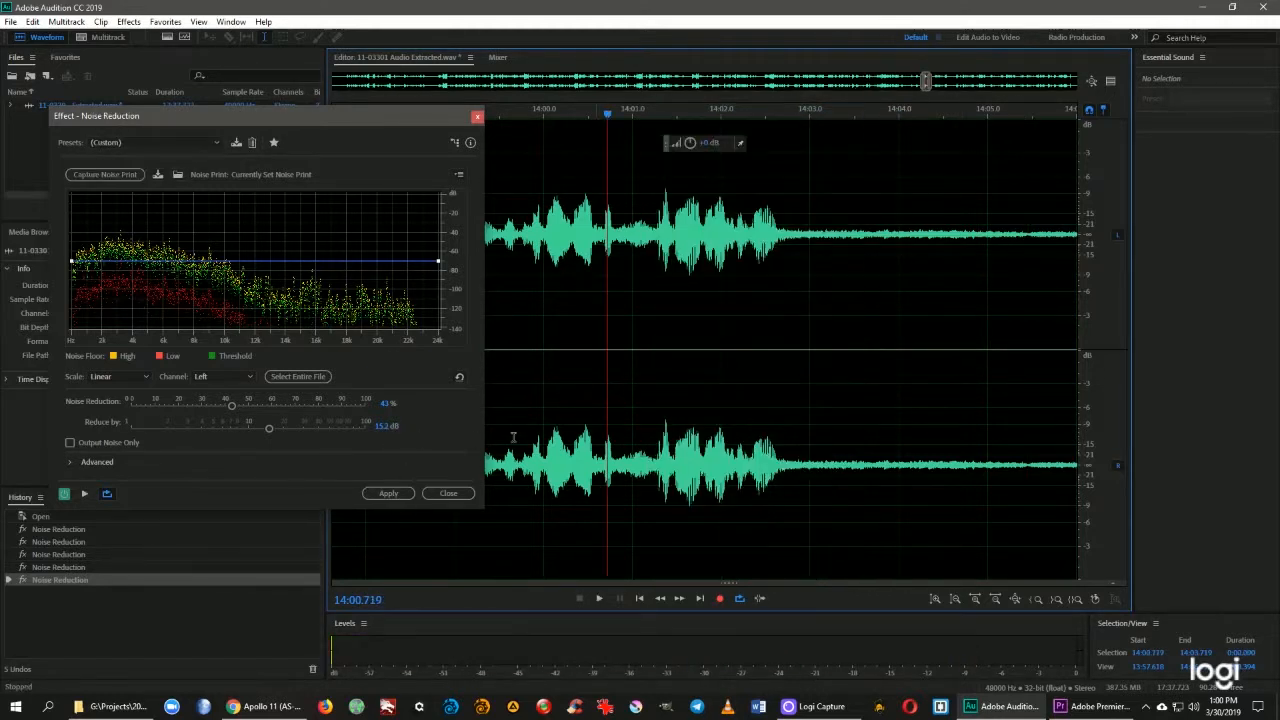
click(388, 494)
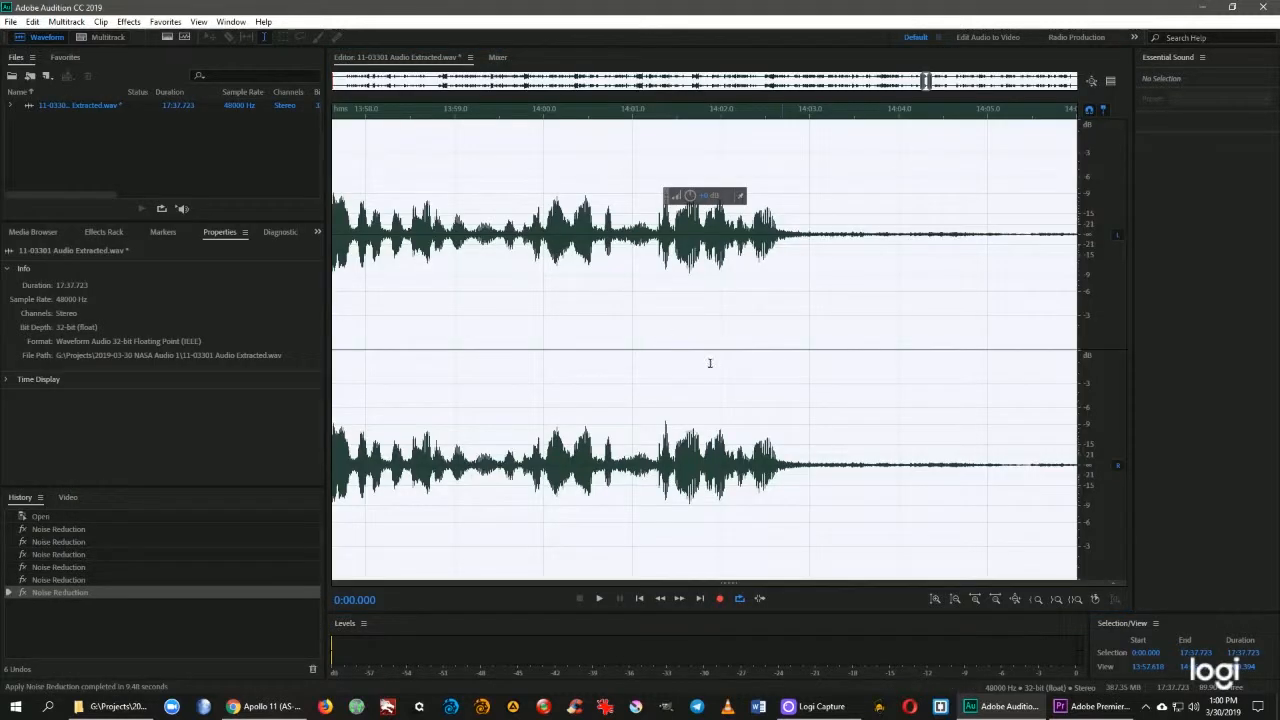
- Play the end of the speech from about 14:01.9 and again from 14:02.0 to check for remaining noise
click(710, 363)
key(space)
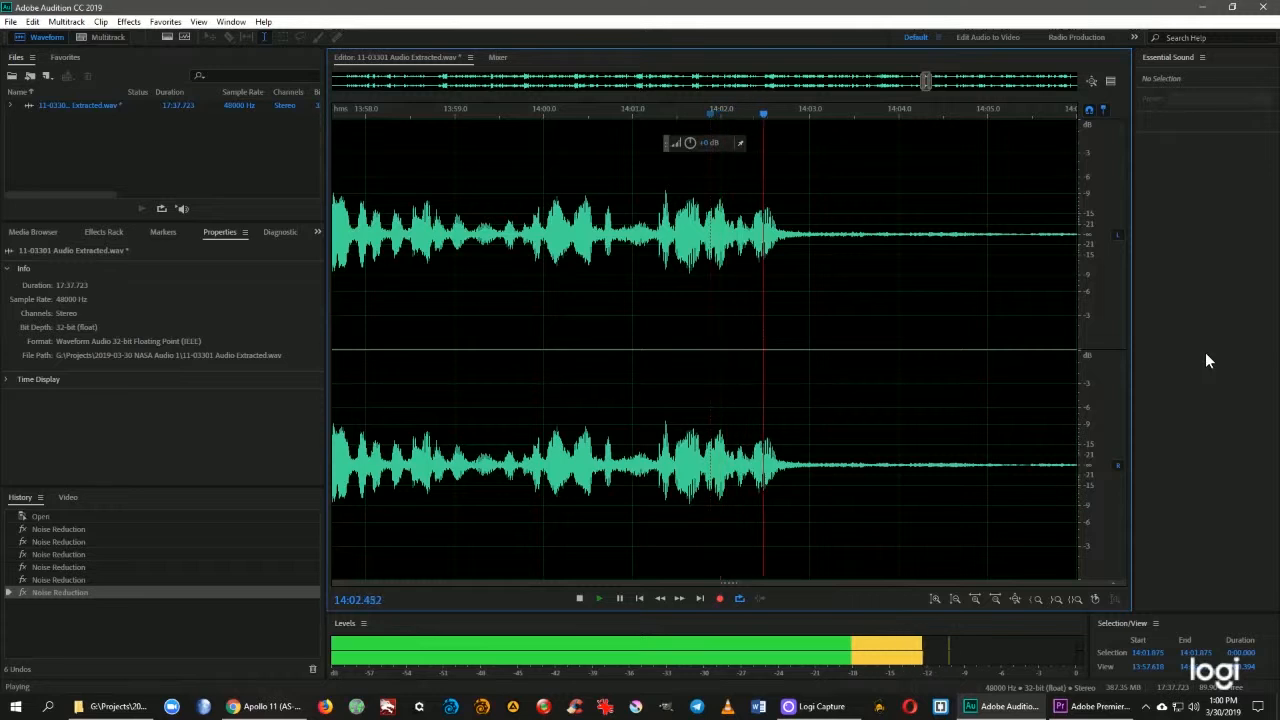
click(723, 357)
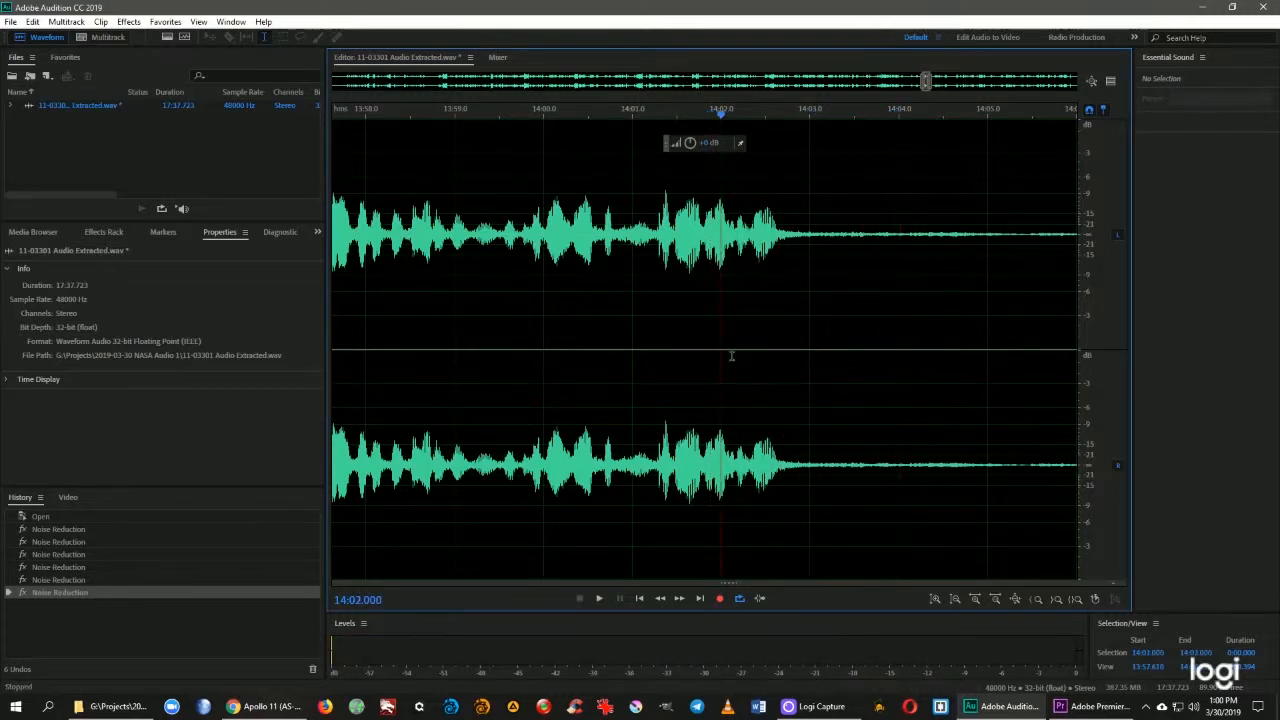
key(space)
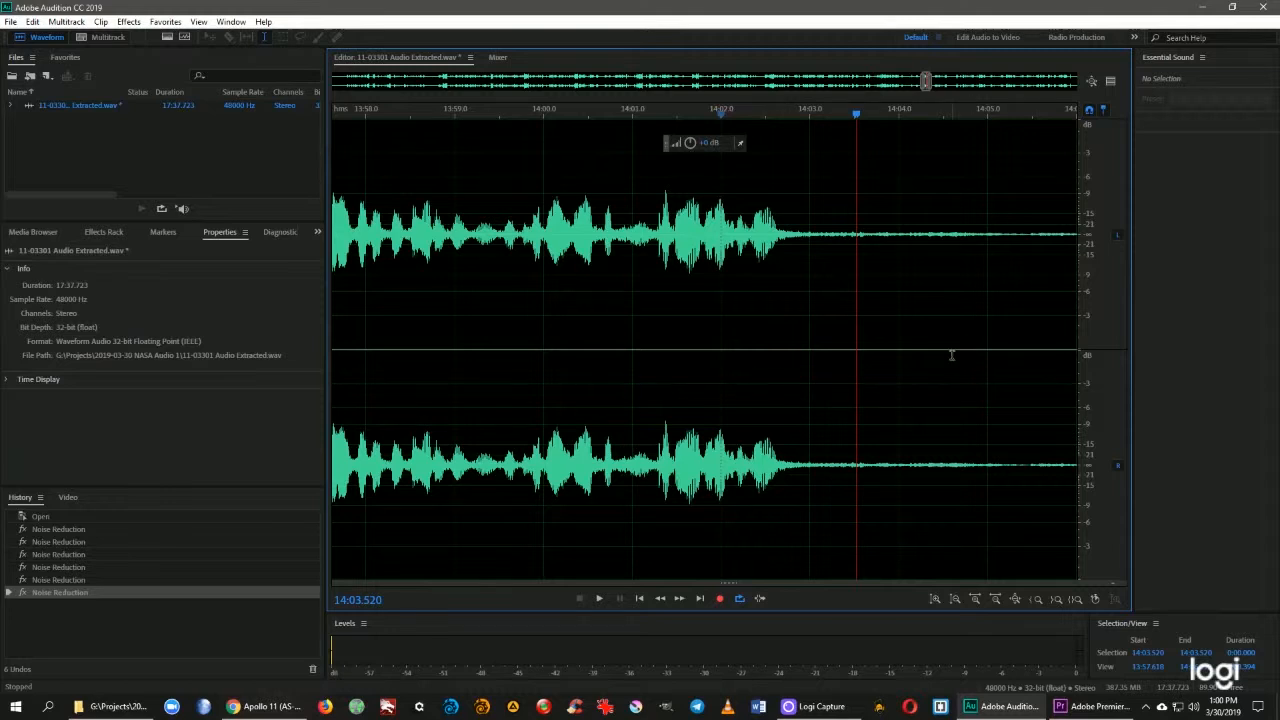
scroll(583, 275, down, 8)
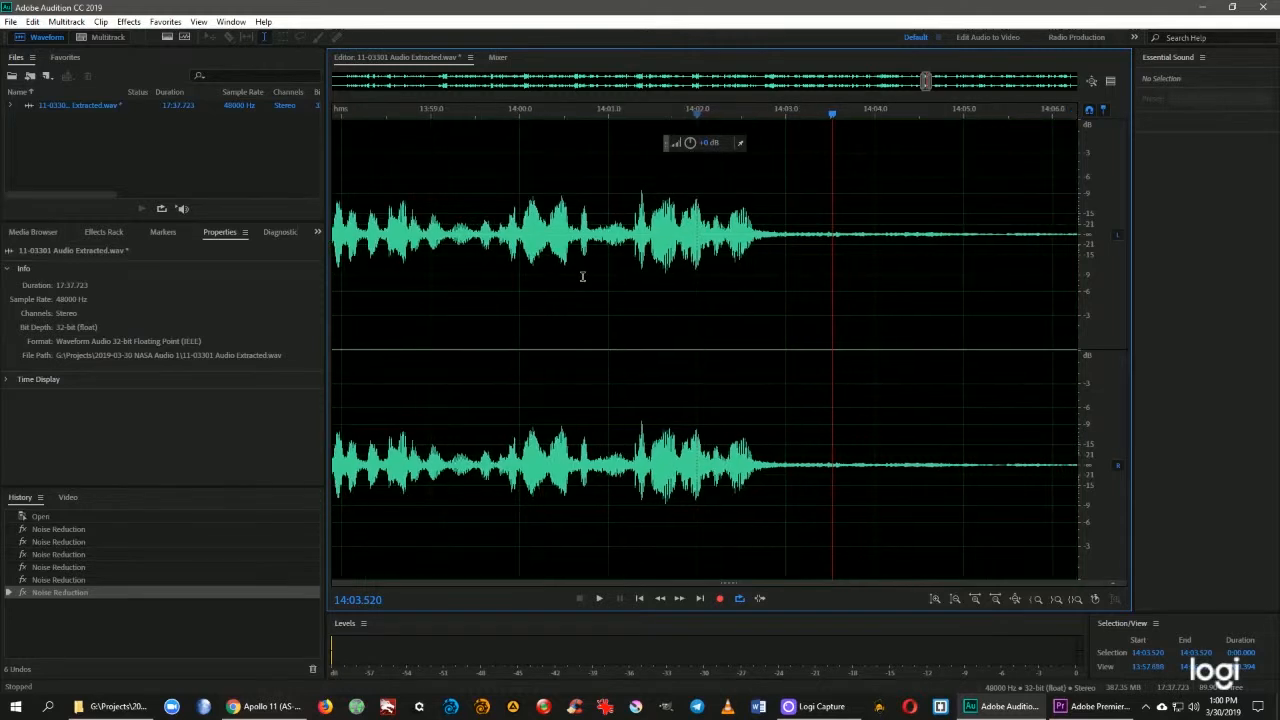
scroll(583, 284, down, 4)
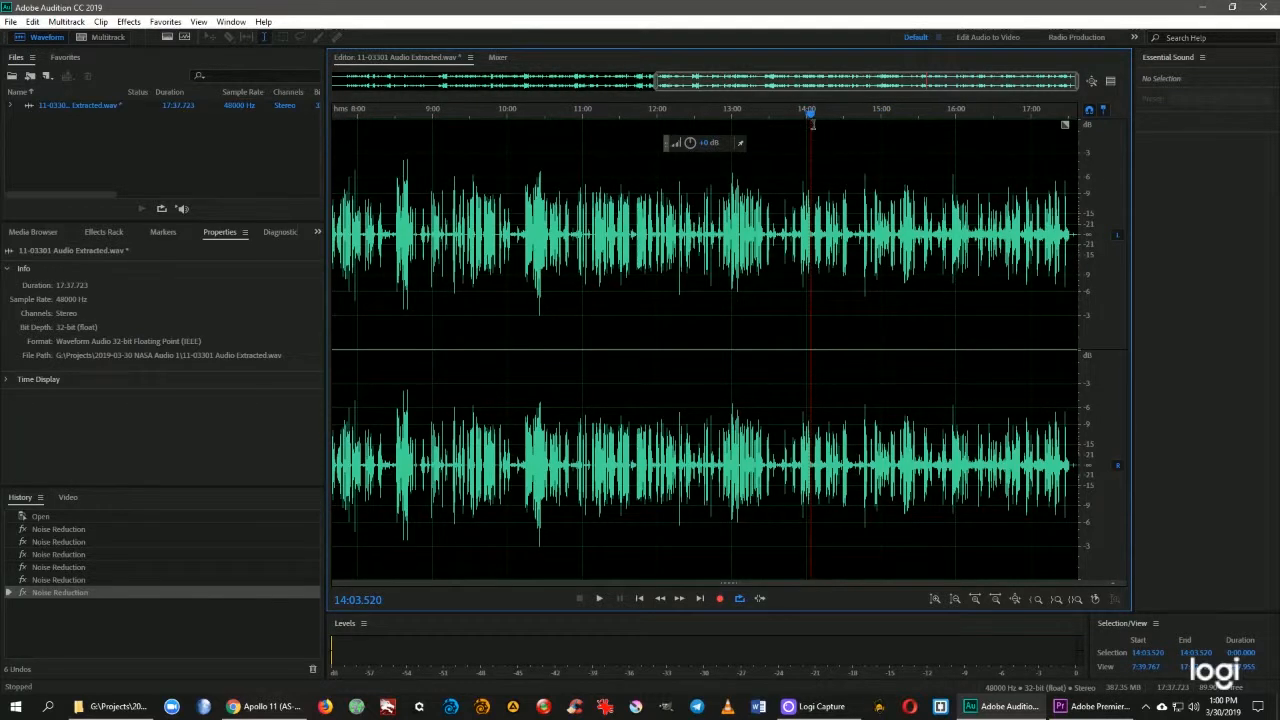
drag(815, 115, 840, 170)
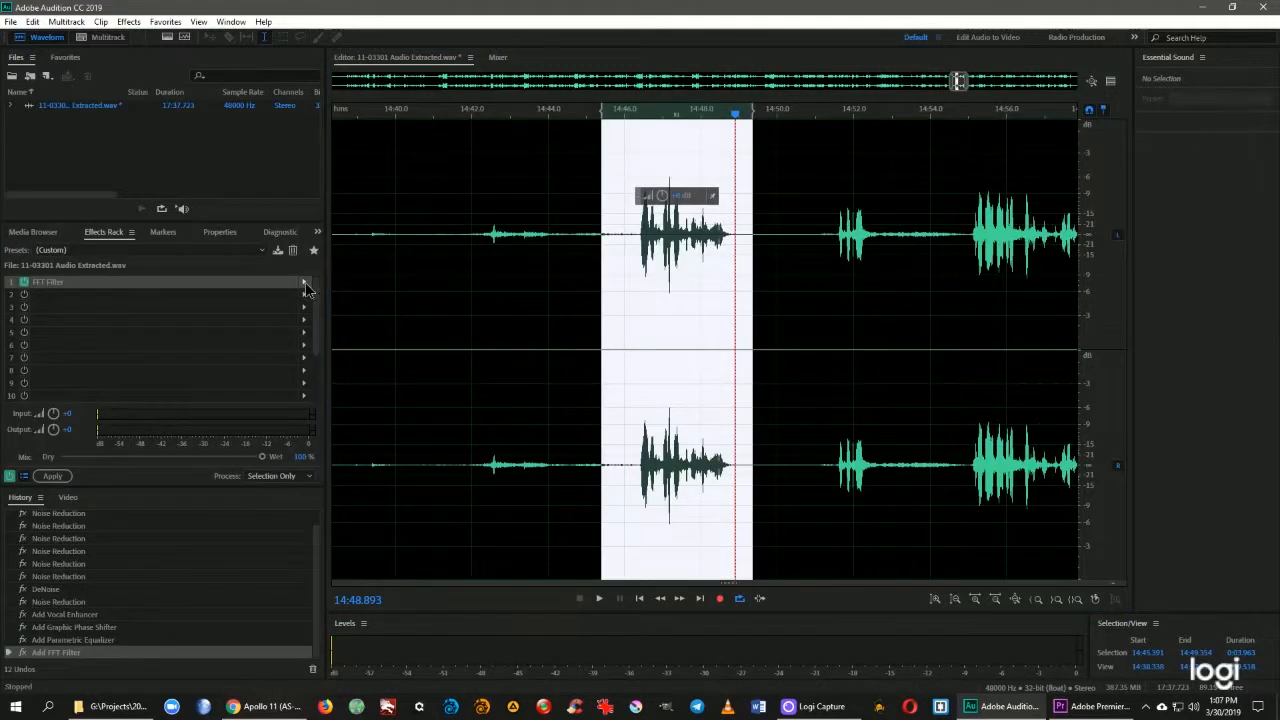
- Load an FFT Filter into slot 1 of the effects rack and choose its De-Esser preset
click(305, 283)
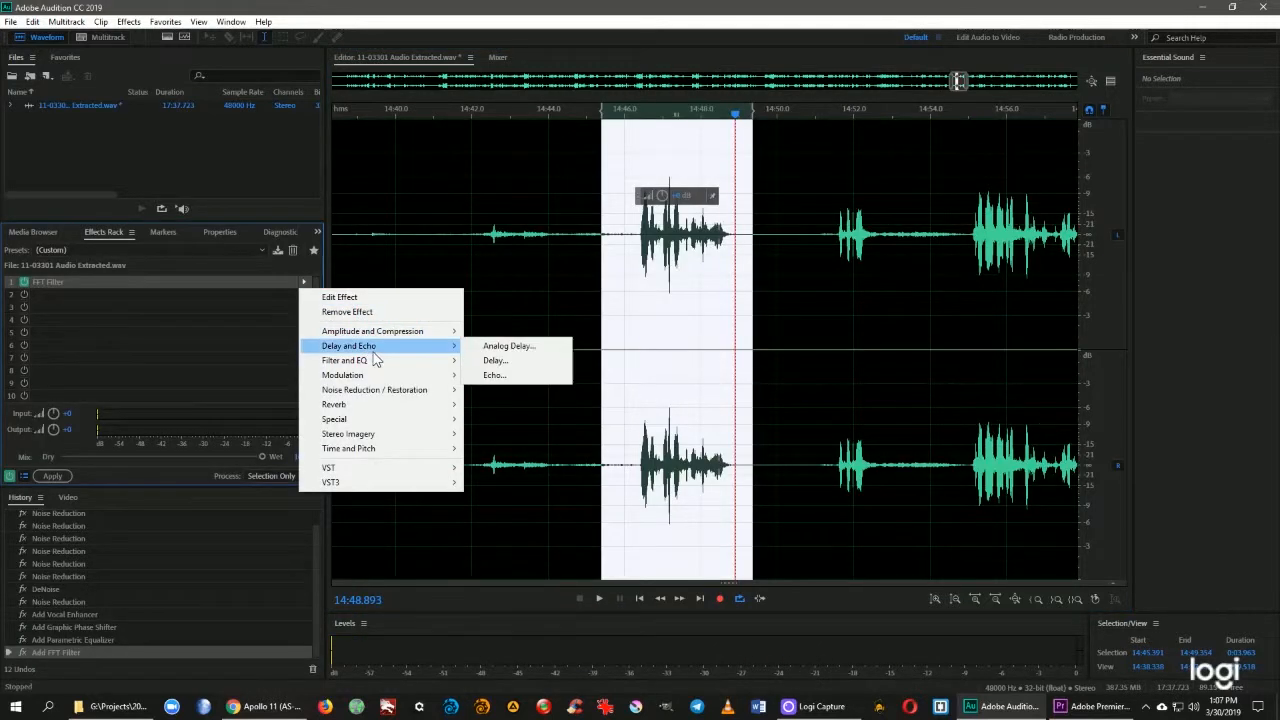
mouse_move(420, 345)
mouse_move(455, 360)
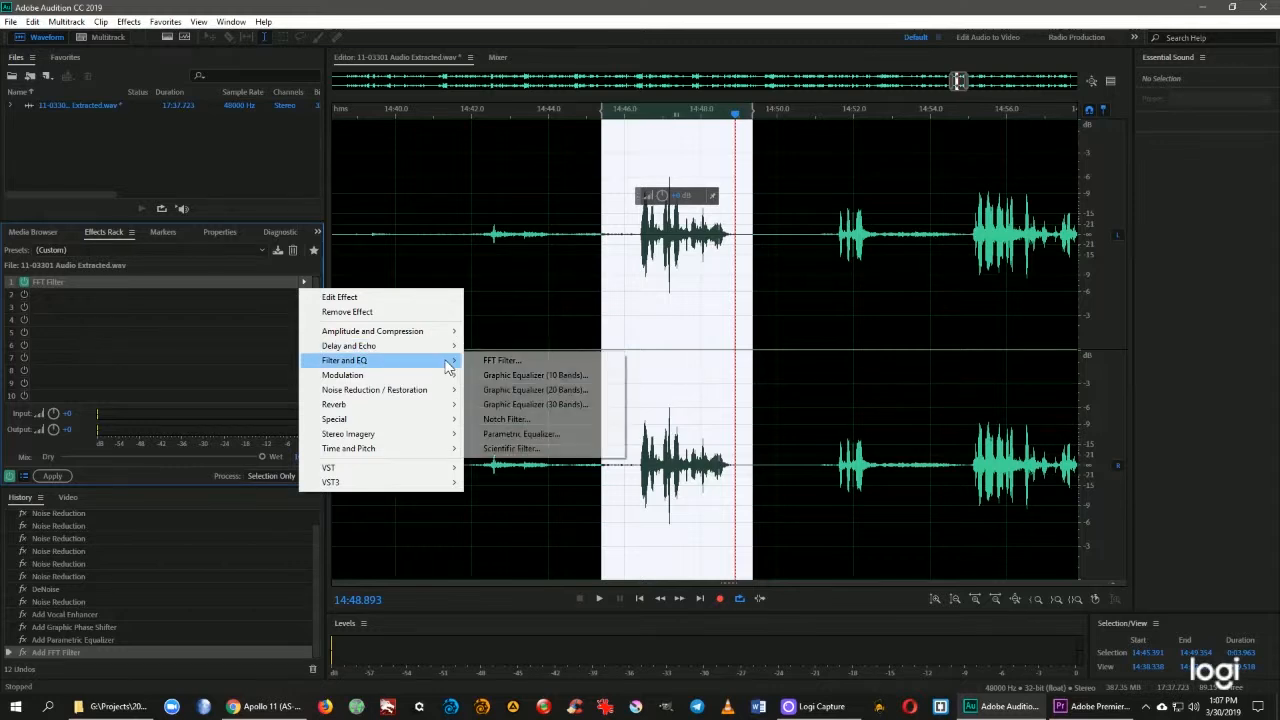
click(500, 362)
drag(654, 195, 362, 228)
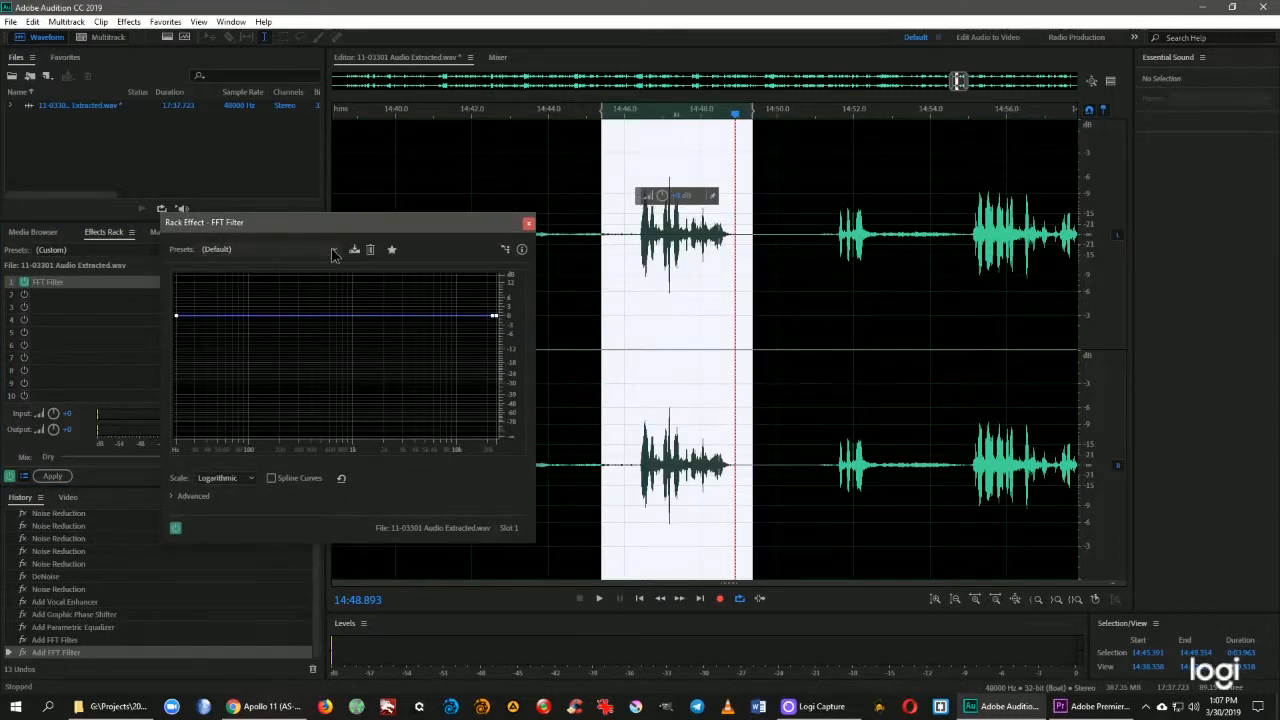
click(331, 247)
click(285, 310)
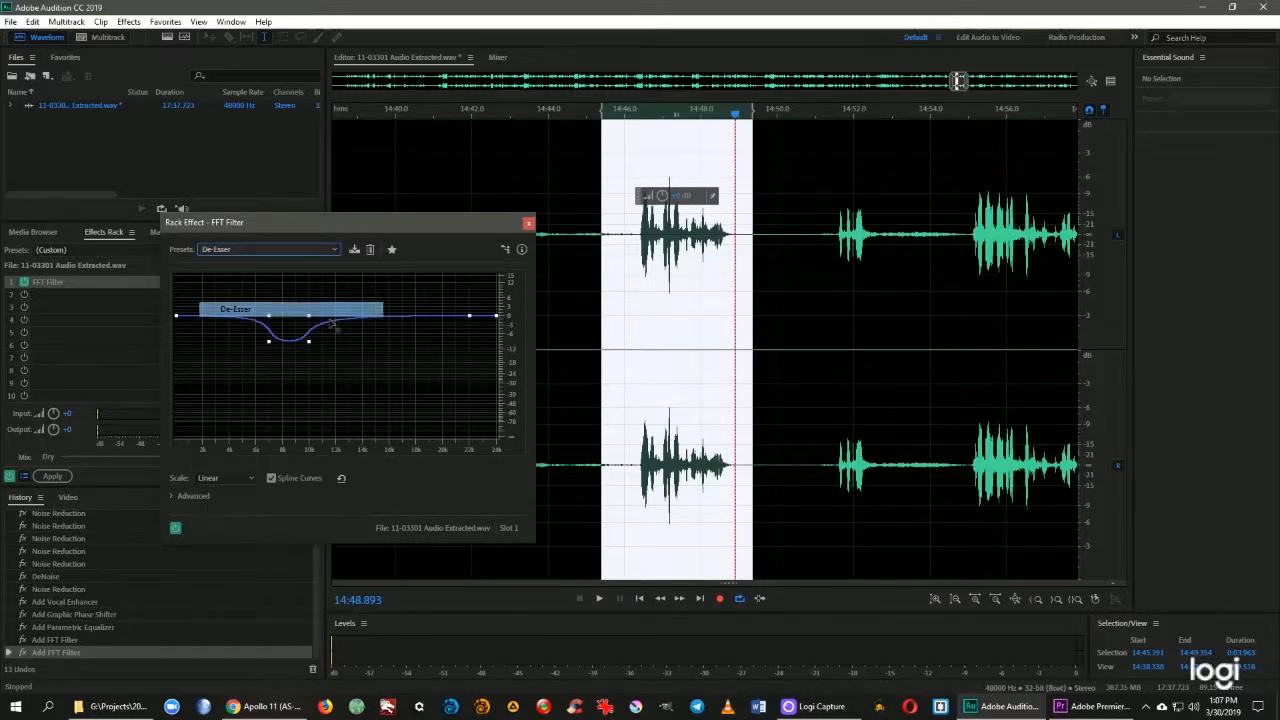
- Compare the selected speech with and without the FFT Filter during playback, and undo the last rack change
key(space)
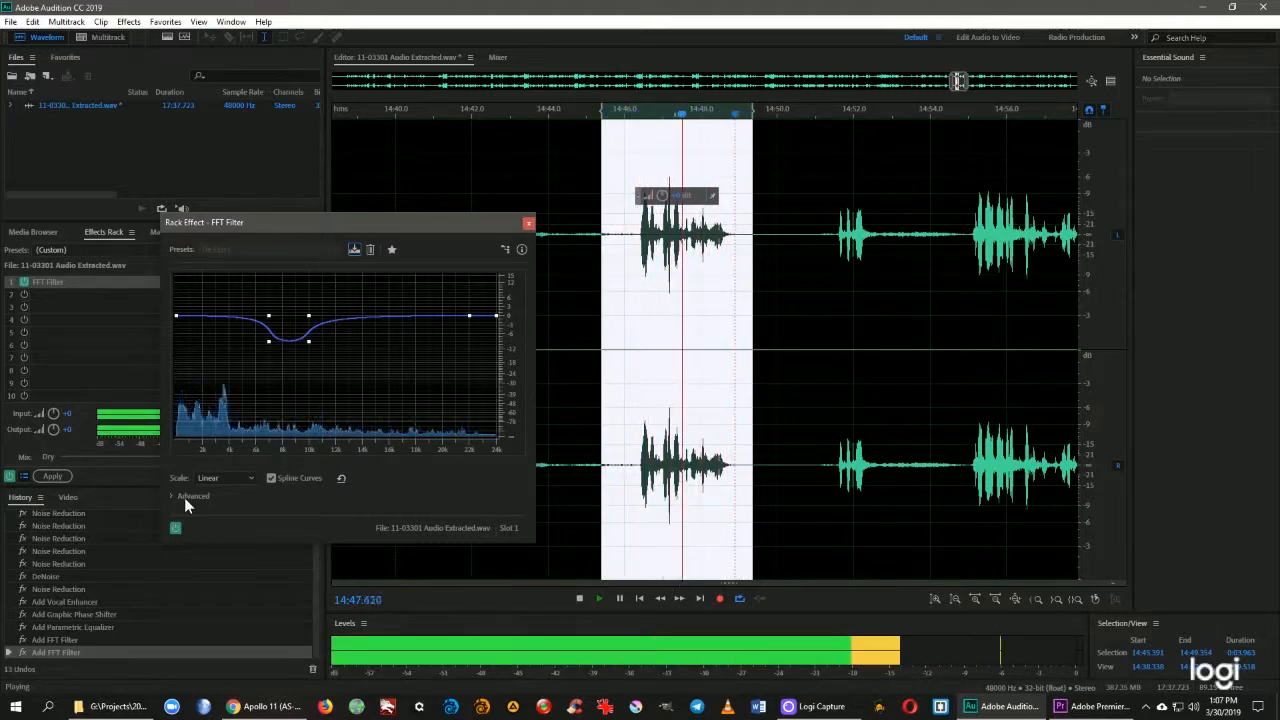
click(175, 528)
key(ctrl+z)
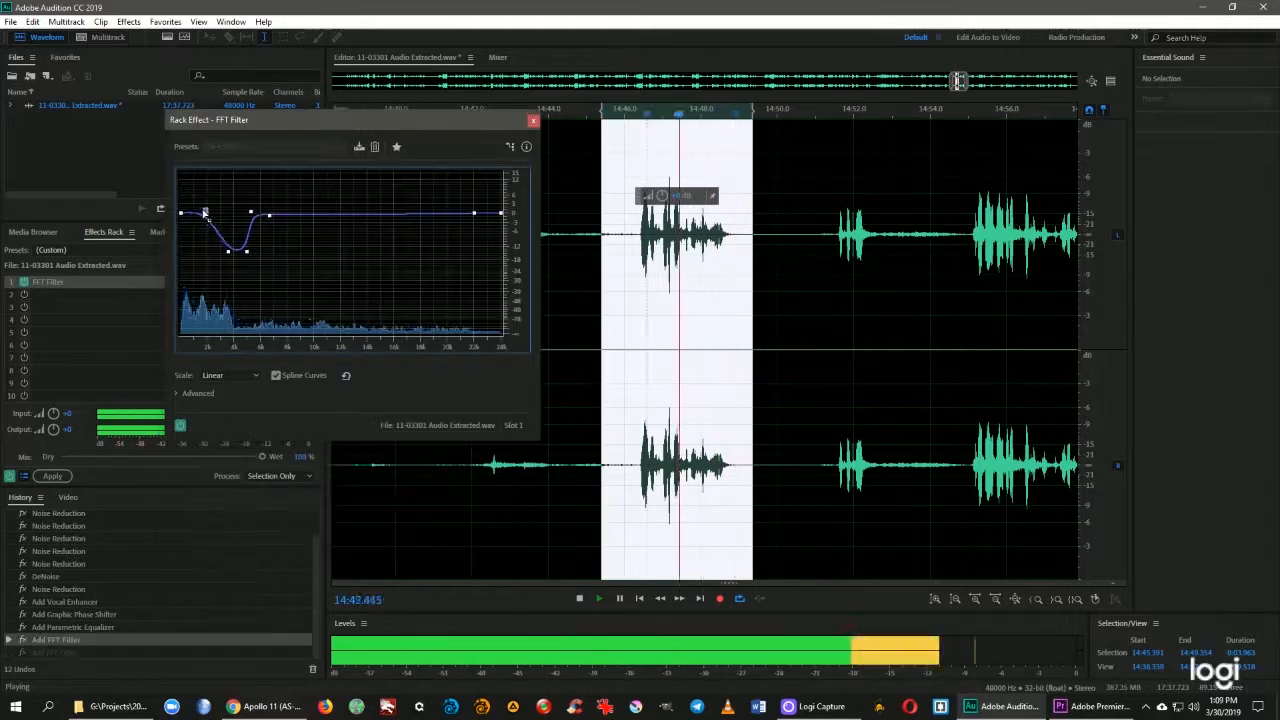
- Move the FFT Filter curve's points to narrow the dip around 4 kHz, and close the filter settings
drag(251, 212, 272, 212)
drag(208, 246, 221, 215)
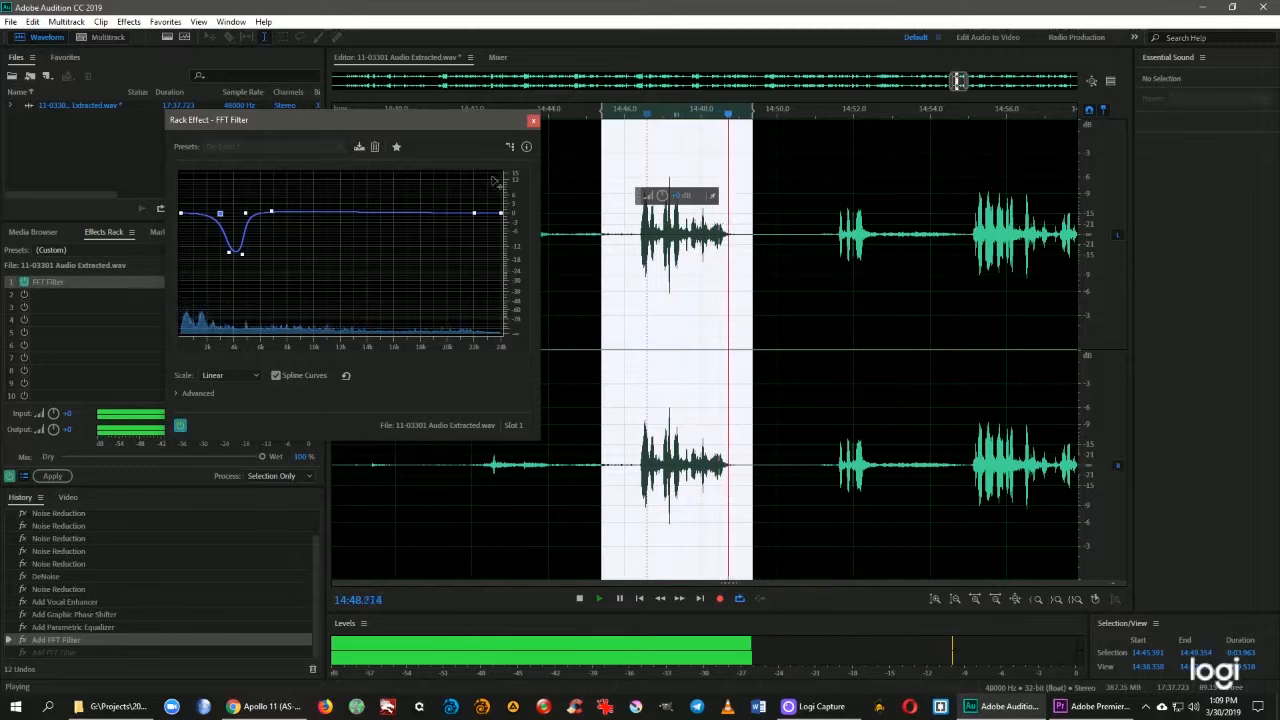
click(532, 122)
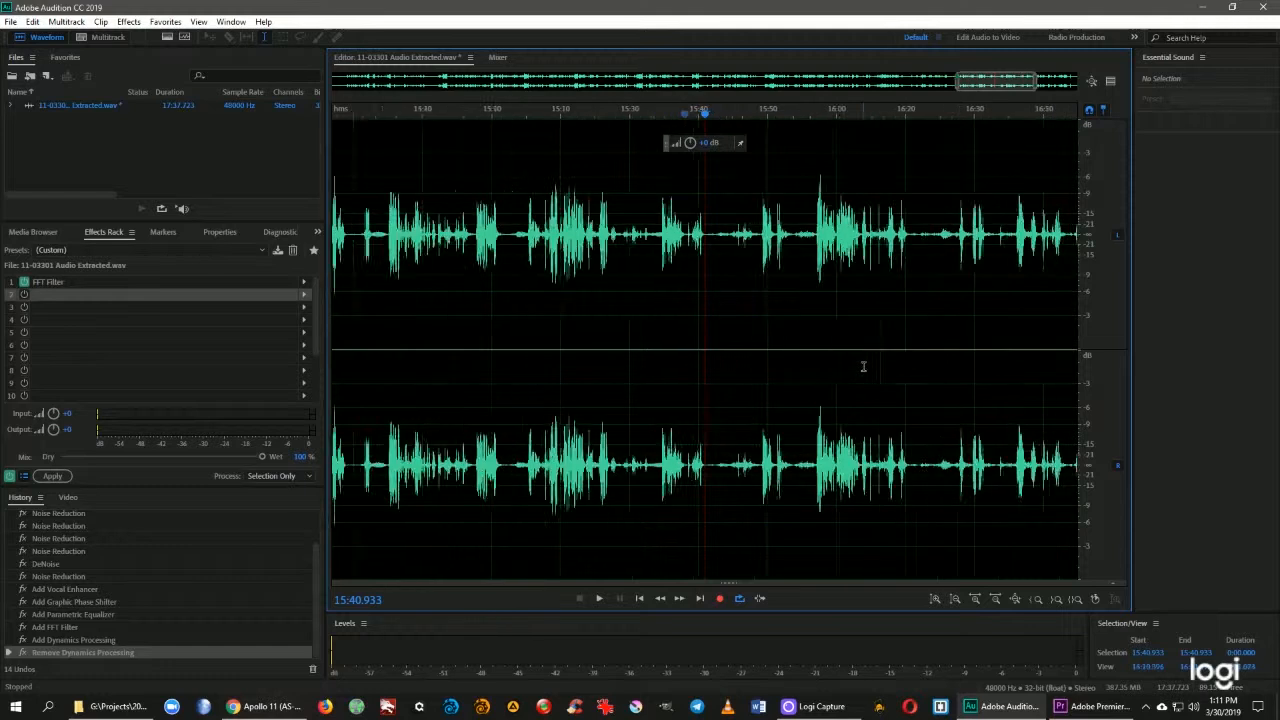
- Play the loud peak in the full recording from about 8:37.5 to judge its level
scroll(864, 366, down, 6)
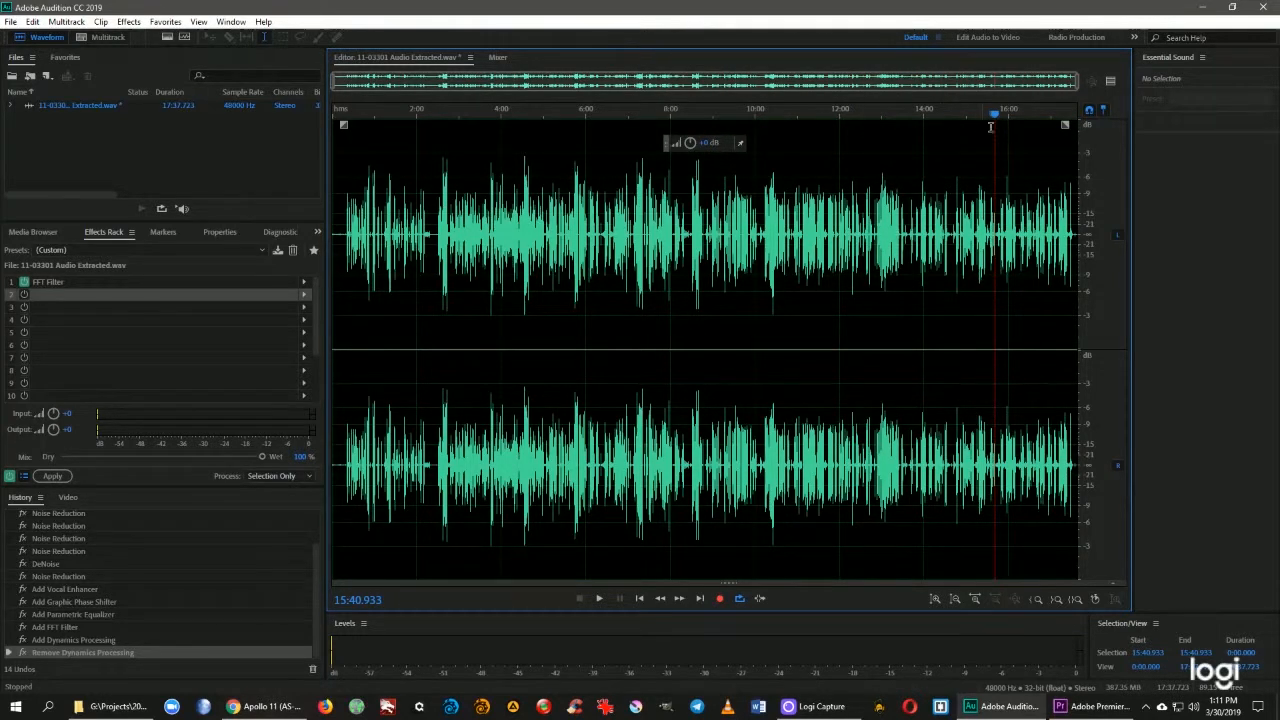
click(697, 255)
key(space)
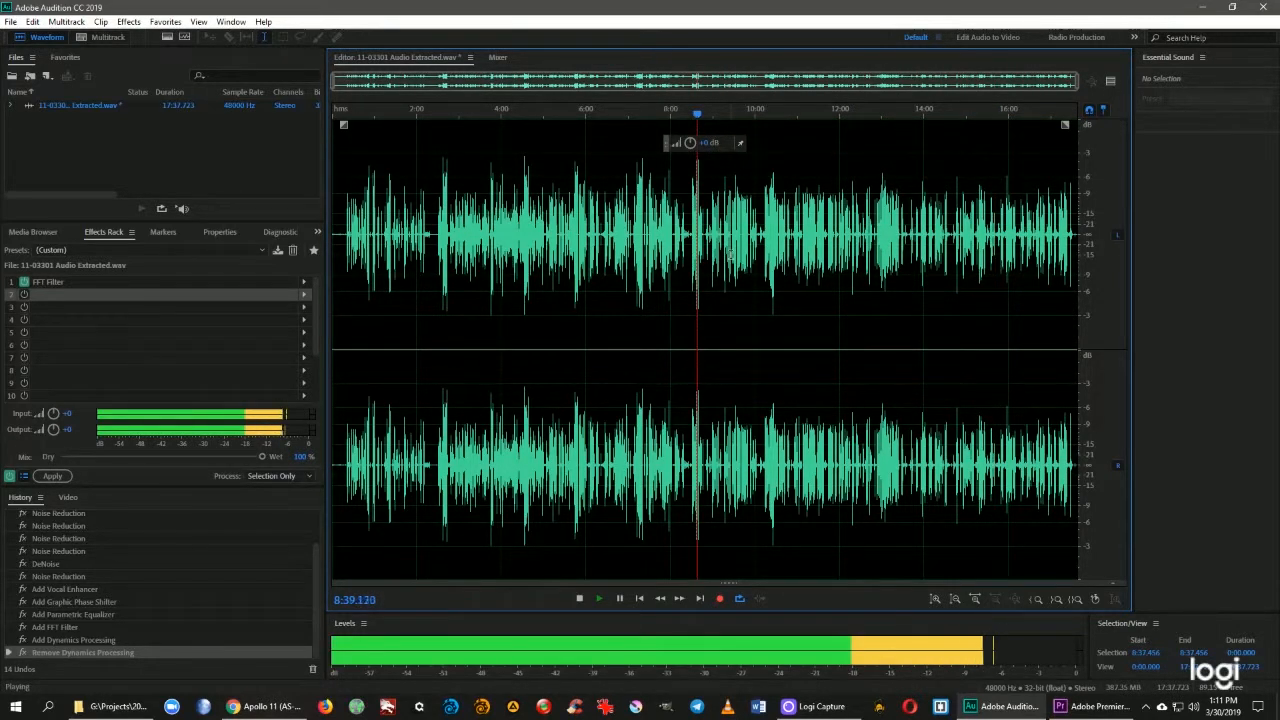
key(space)
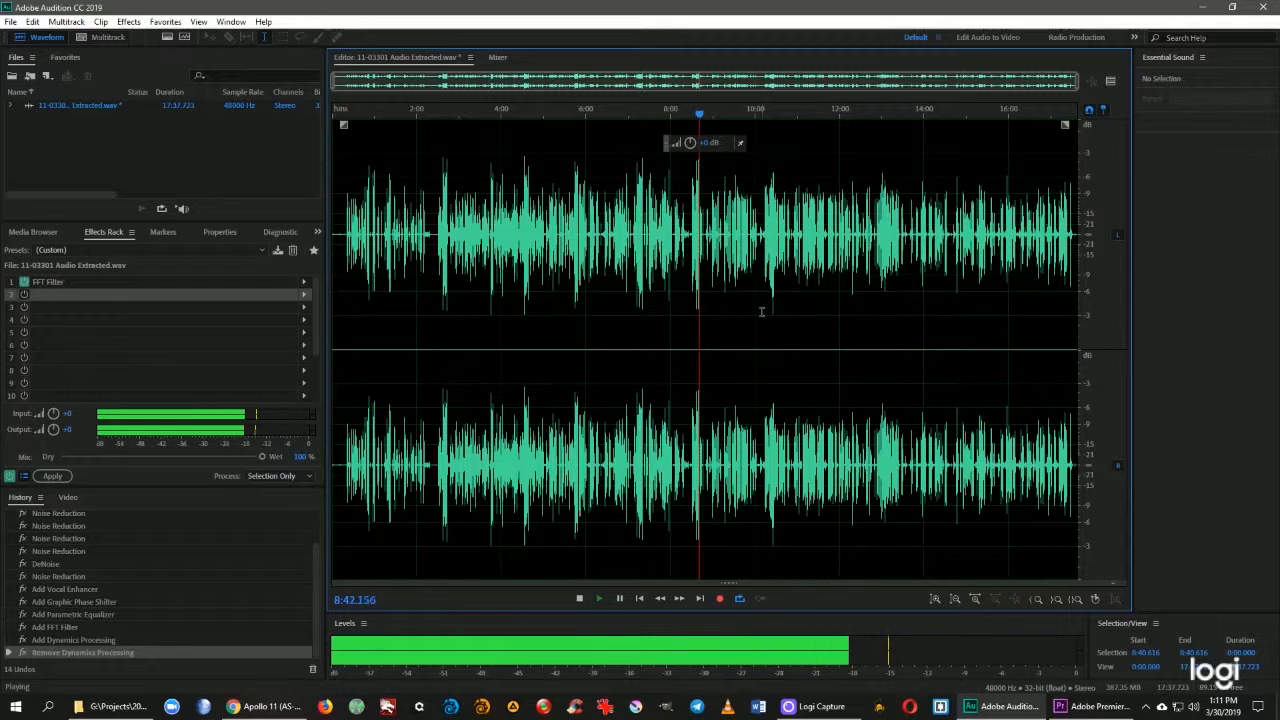
key(space)
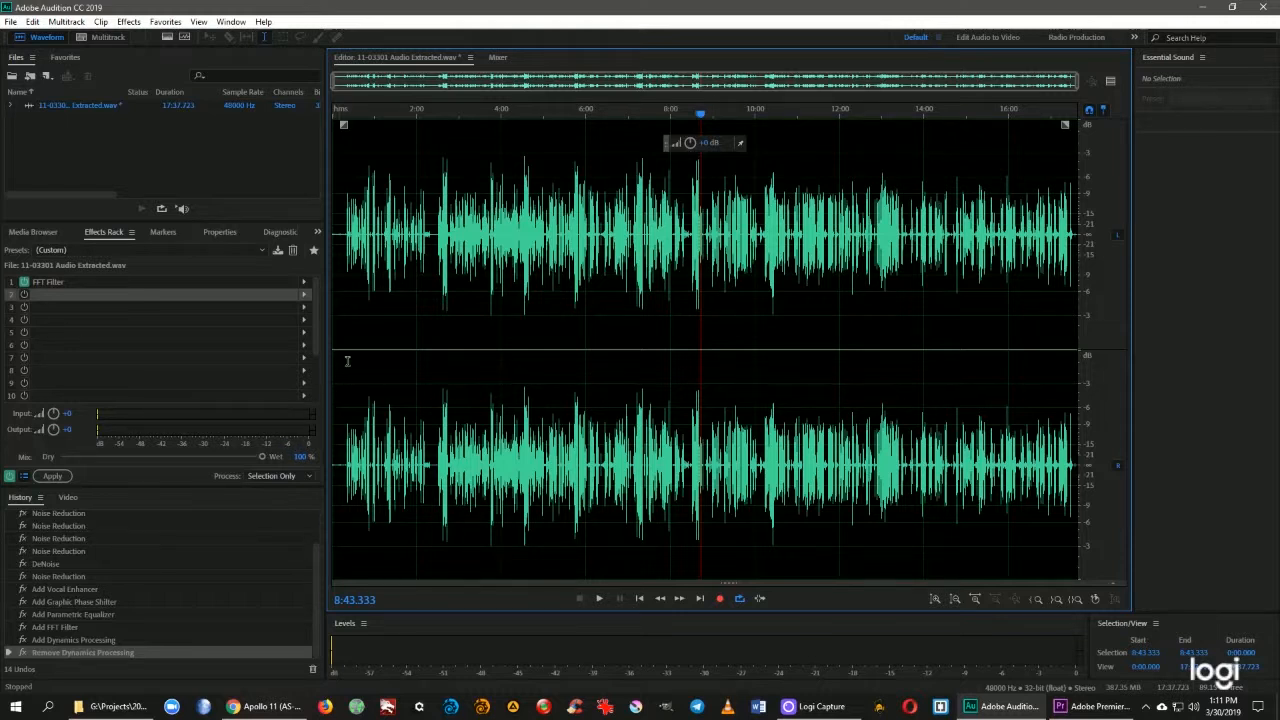
- Add Dynamics Processing to slot 2 of the effects rack and choose the Compander preset
click(305, 296)
mouse_move(380, 249)
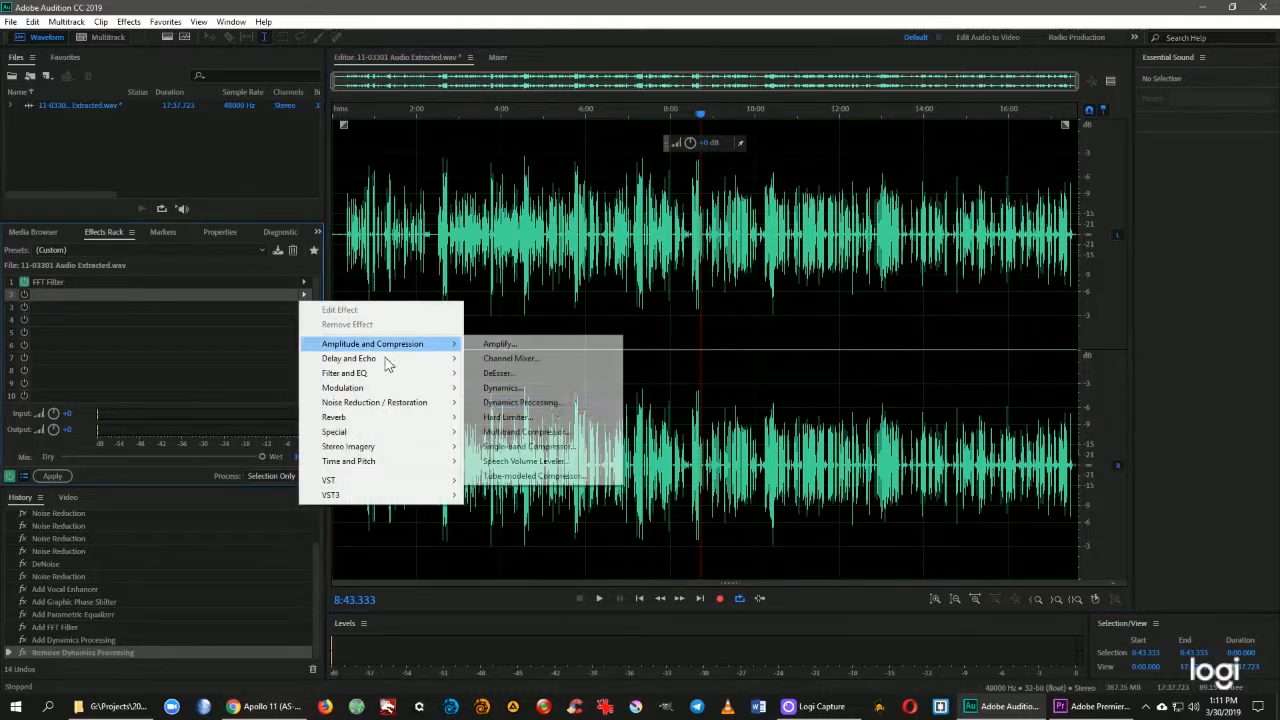
click(560, 324)
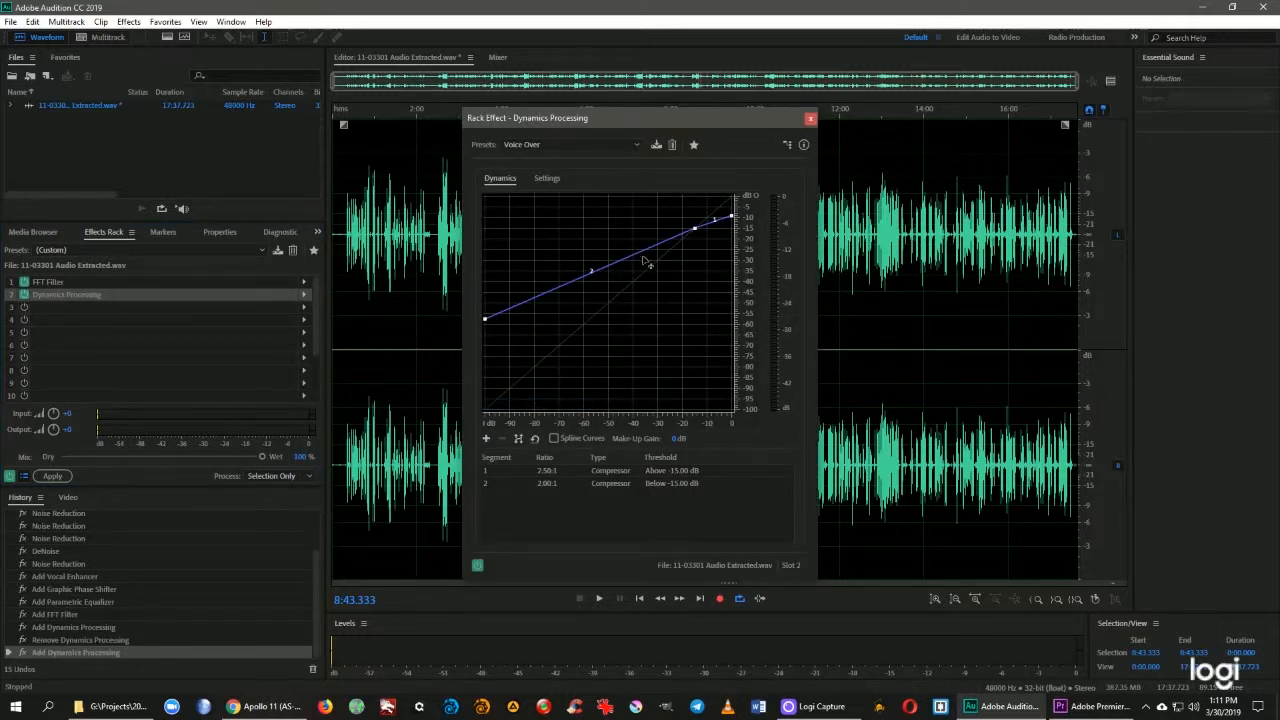
click(636, 146)
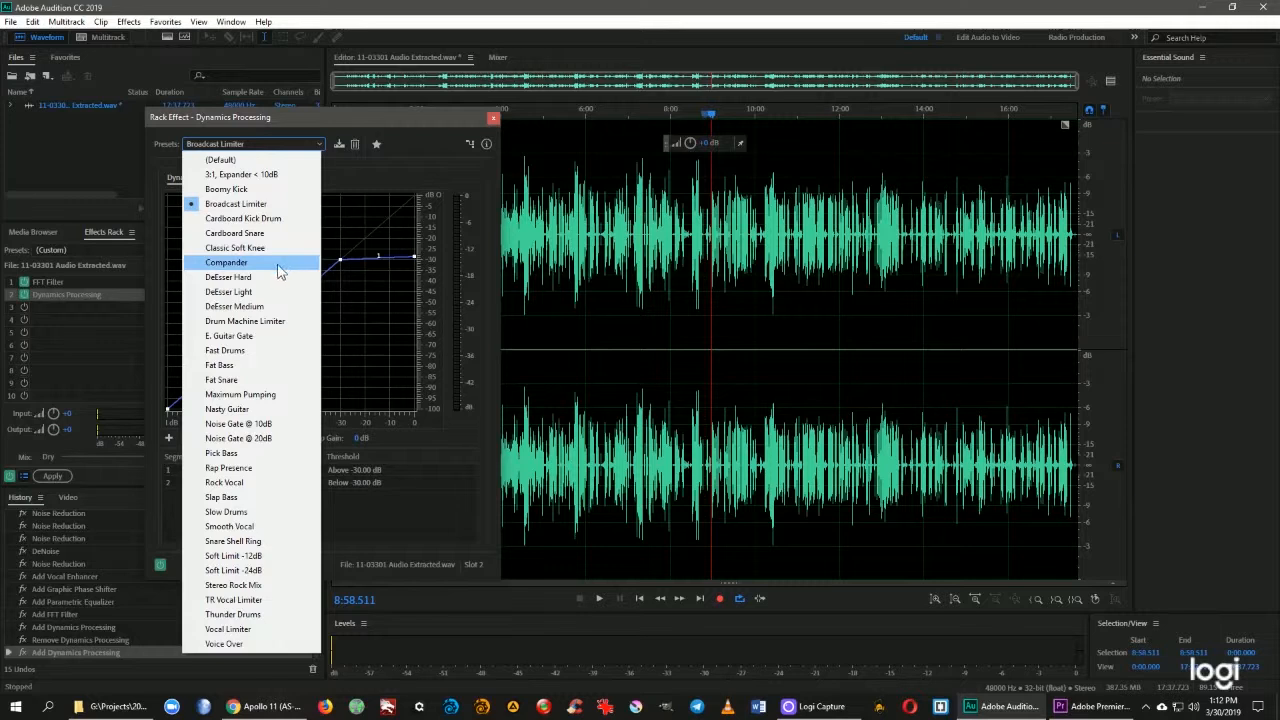
click(276, 264)
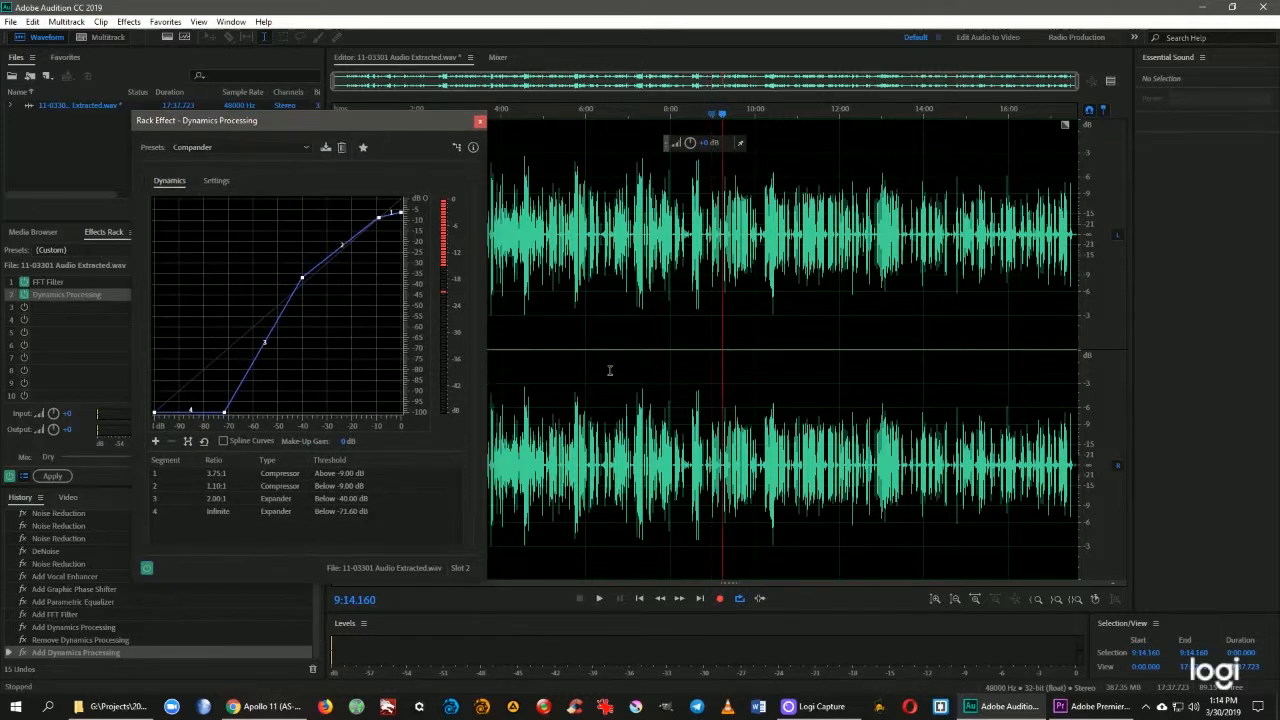
- Play the passage selected from 6:00 to about 7:23.7, and again from about 6:43.8, to hear the Compander effect
drag(584, 365, 644, 368)
key(space)
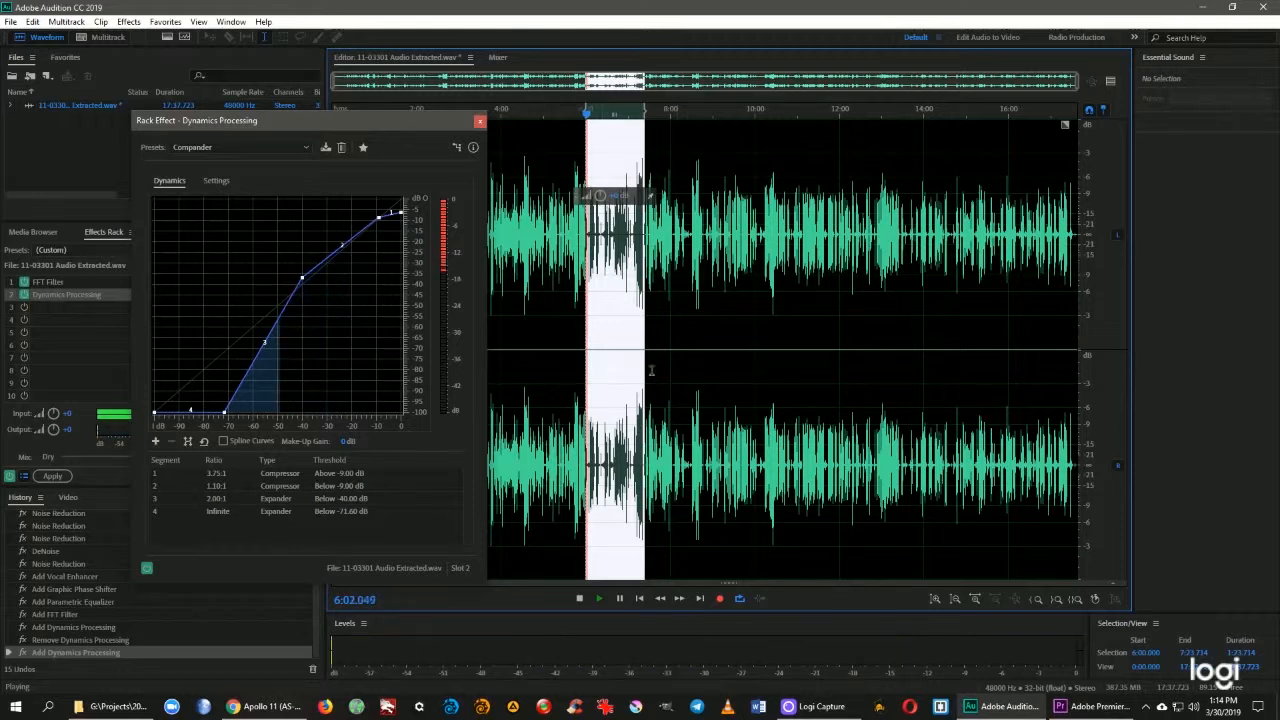
key(space)
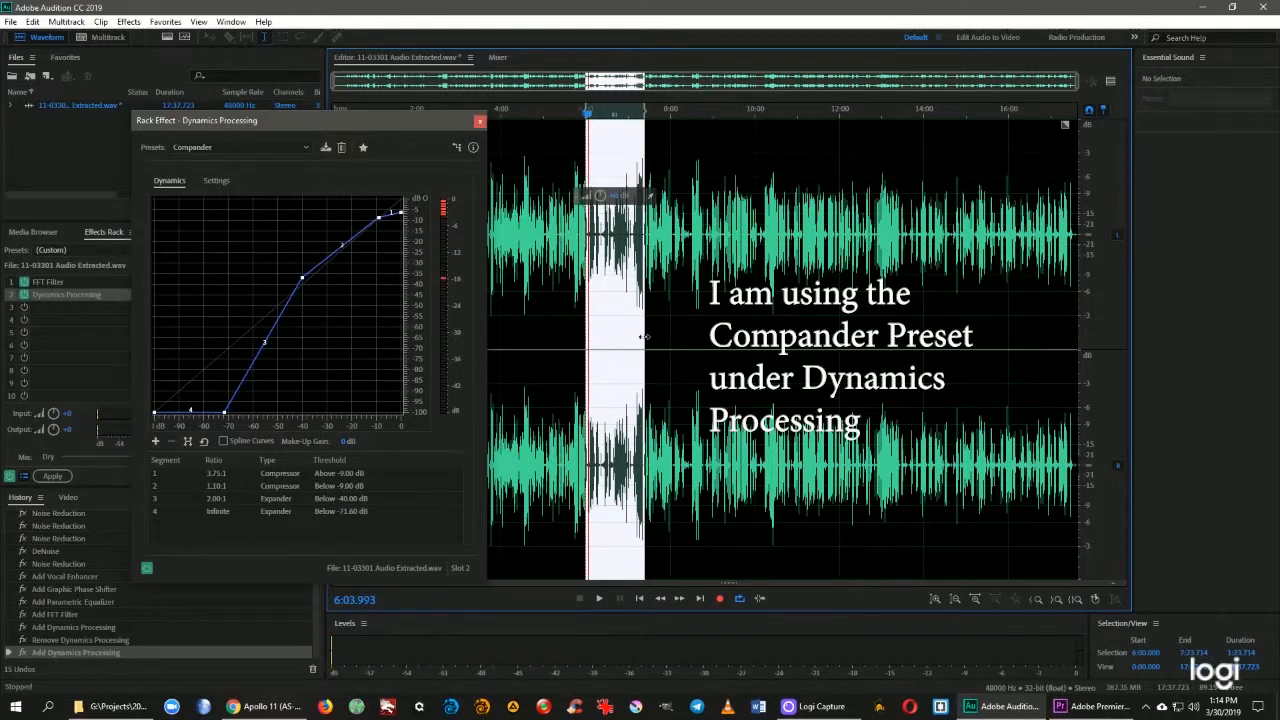
click(603, 341)
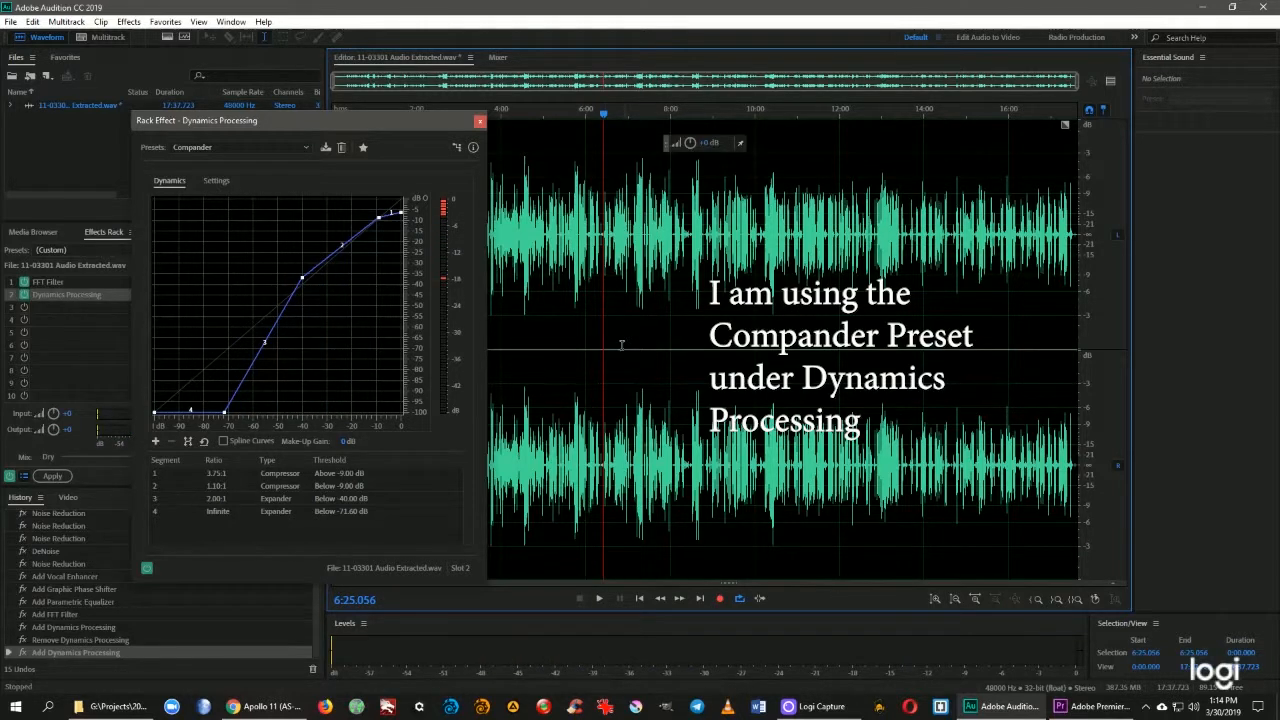
drag(623, 345, 641, 345)
key(space)
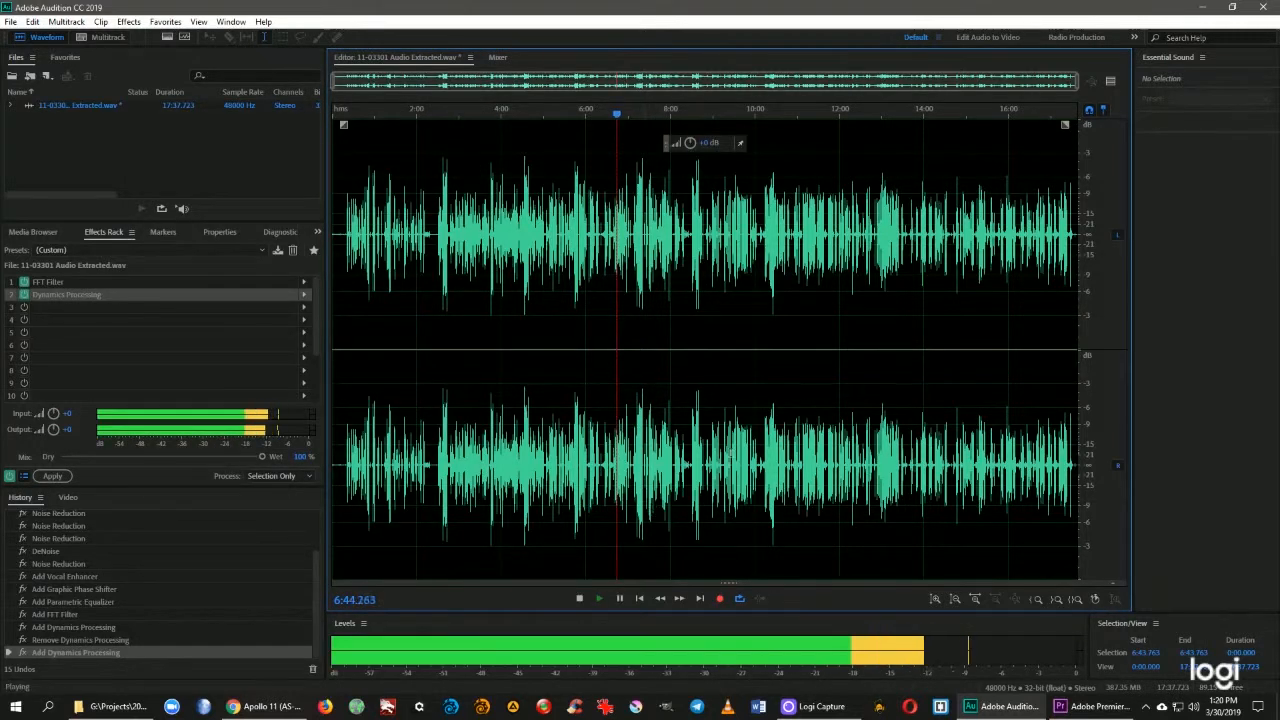
key(space)
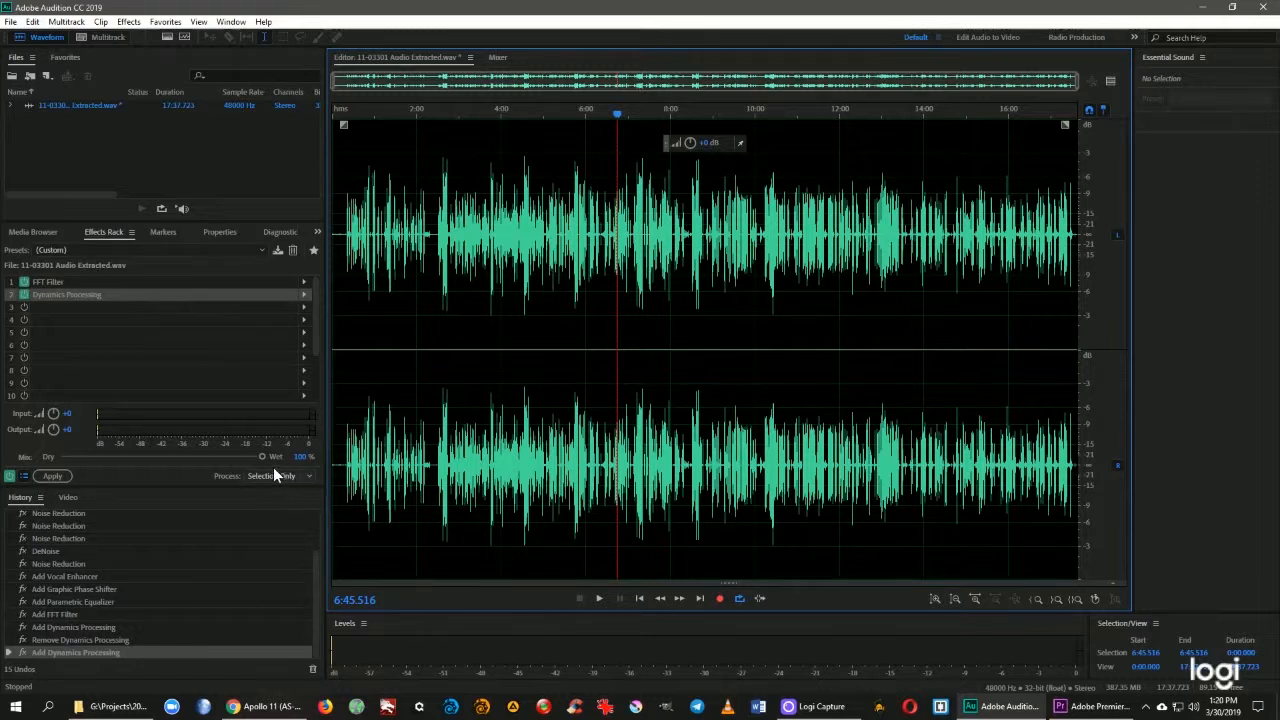
- Apply the effects rack to the audio, and close the file with its changes saved
click(50, 477)
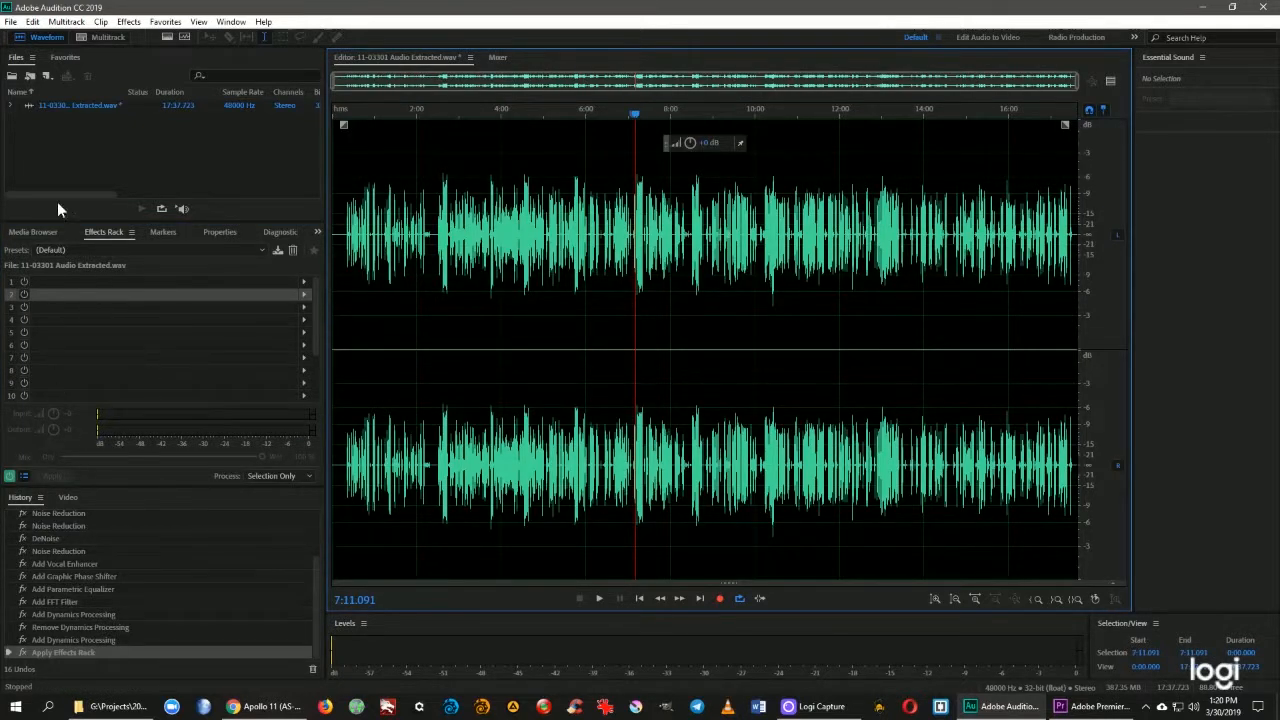
click(10, 22)
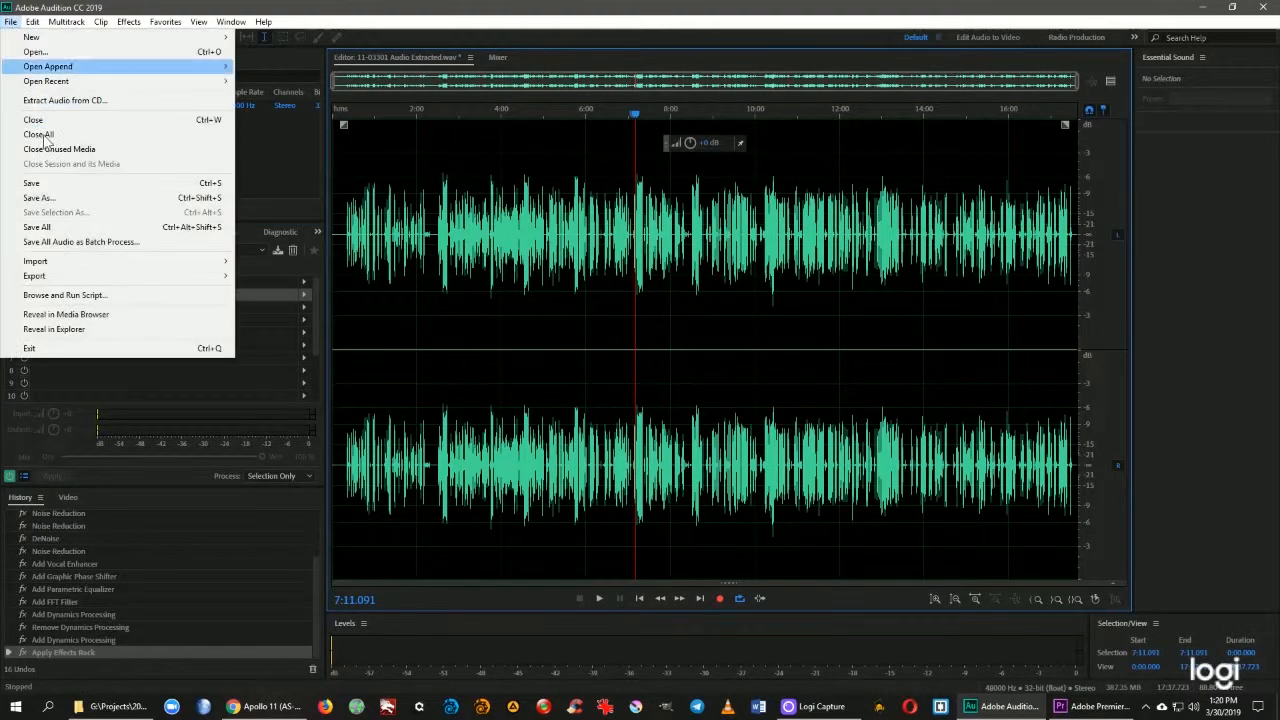
click(46, 118)
click(608, 372)
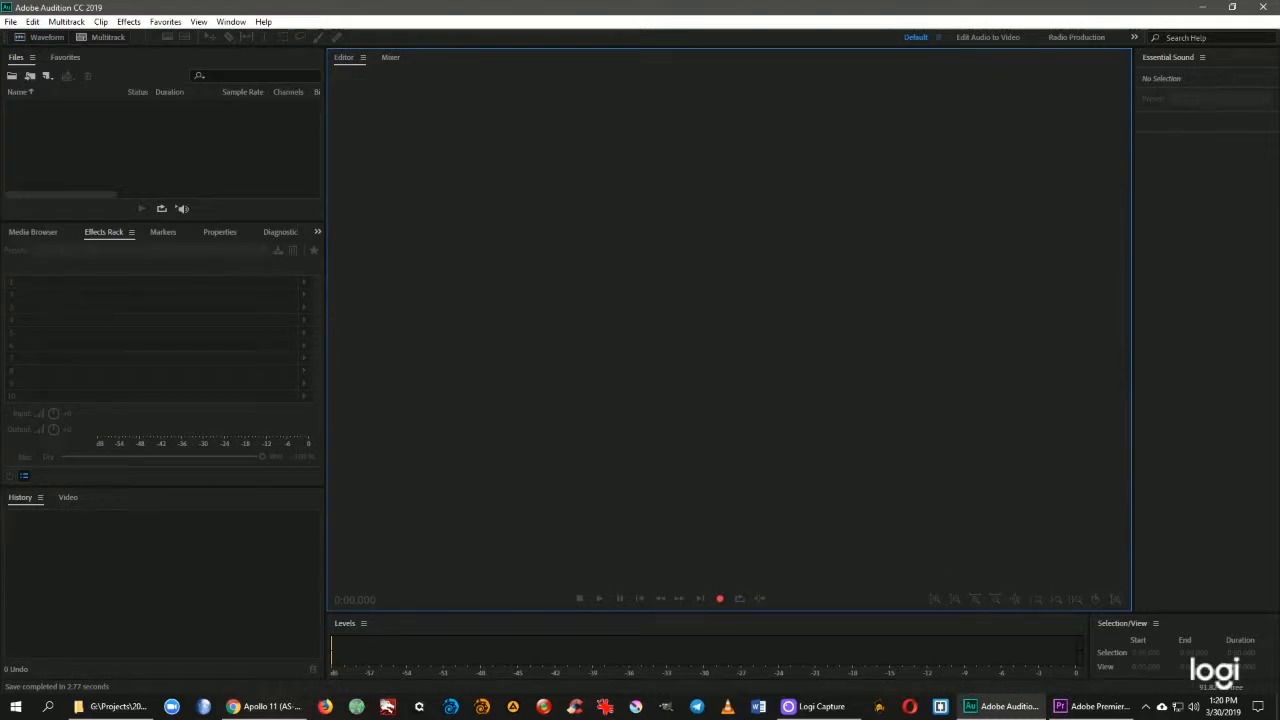
- Switch to Premiere Pro and delete the audio clip on track Audio 2
click(1095, 706)
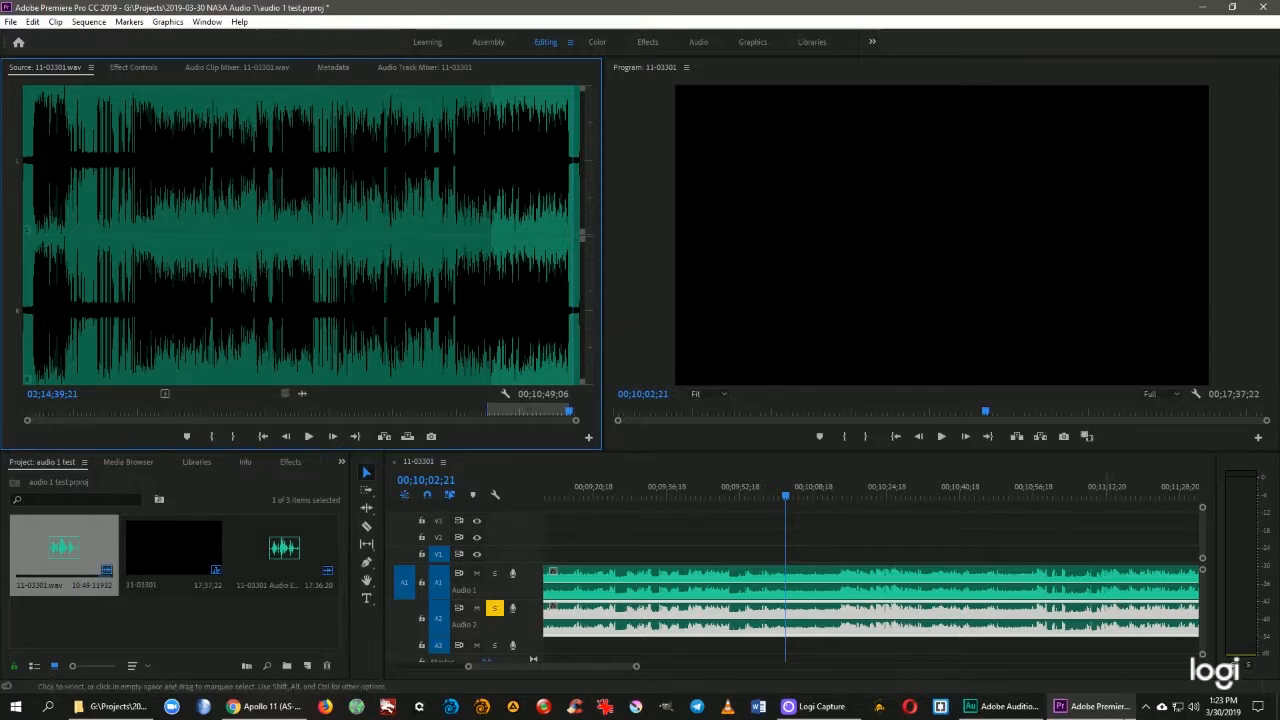
click(840, 634)
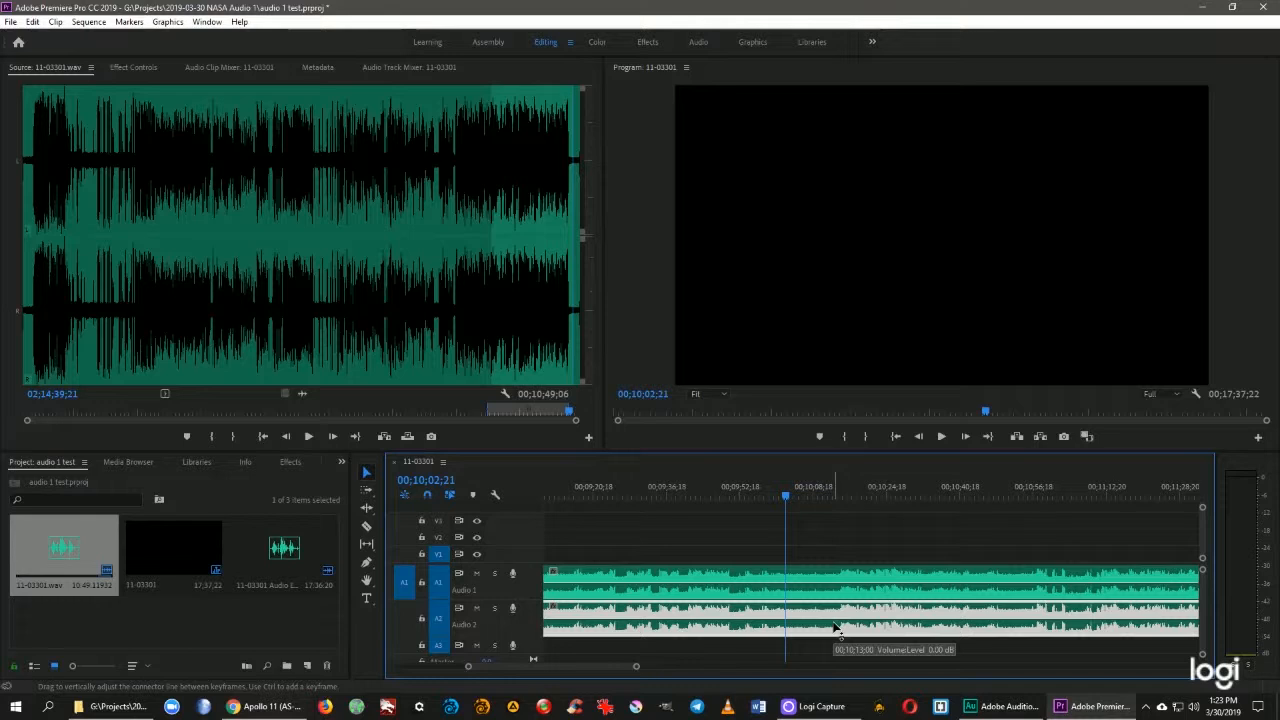
key(Delete)
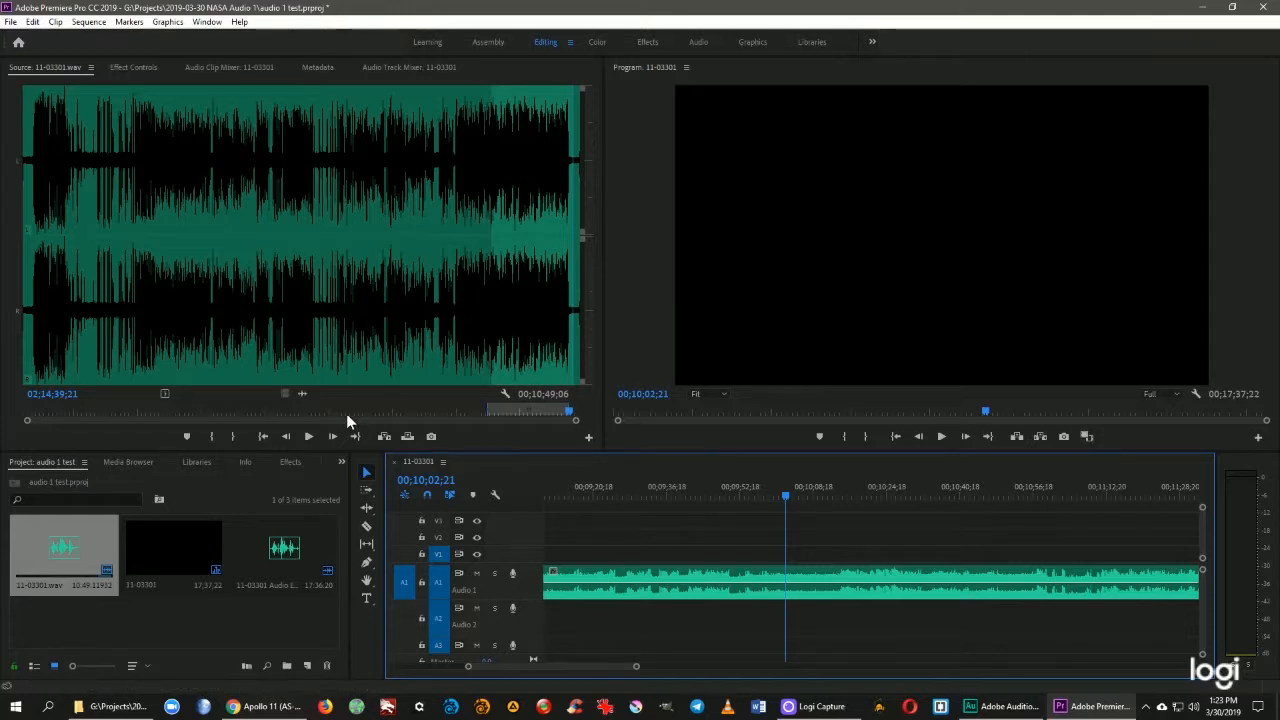
- Place the audio of 11-03301.wav from the Source monitor on track Audio 2, starting at about 00;09;36
drag(298, 393, 596, 493)
drag(676, 542, 677, 626)
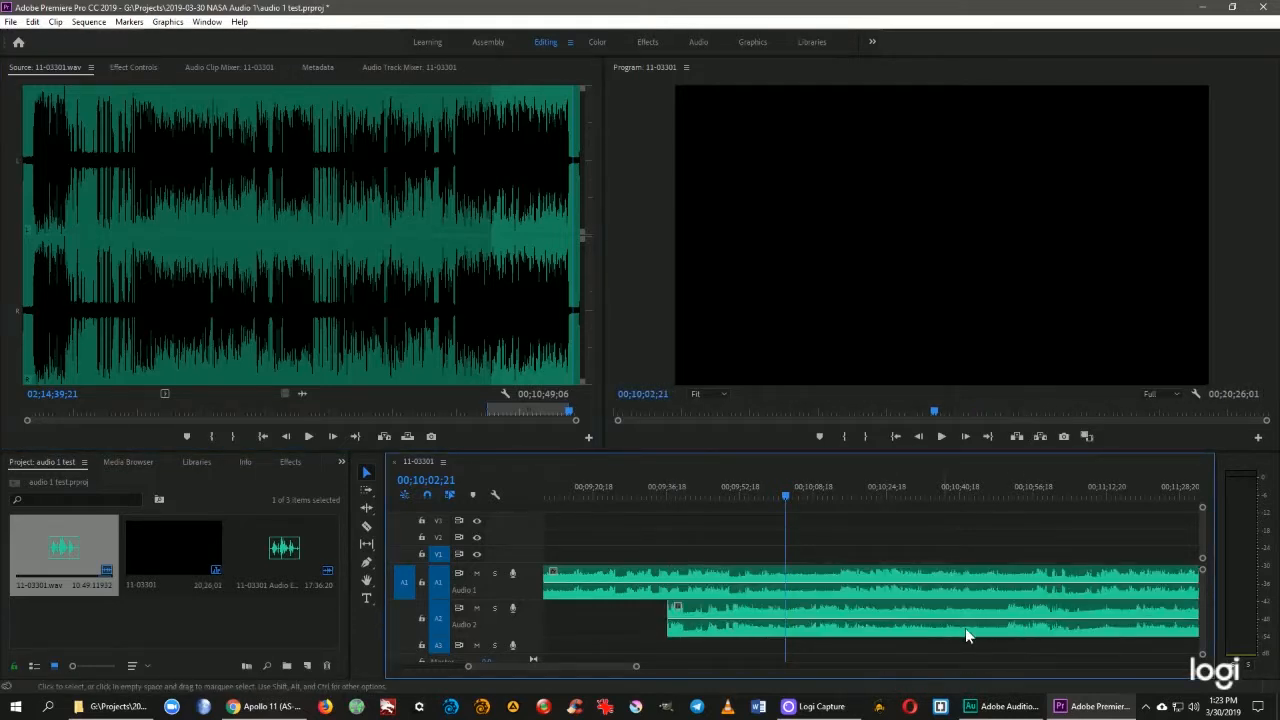
drag(606, 667, 685, 692)
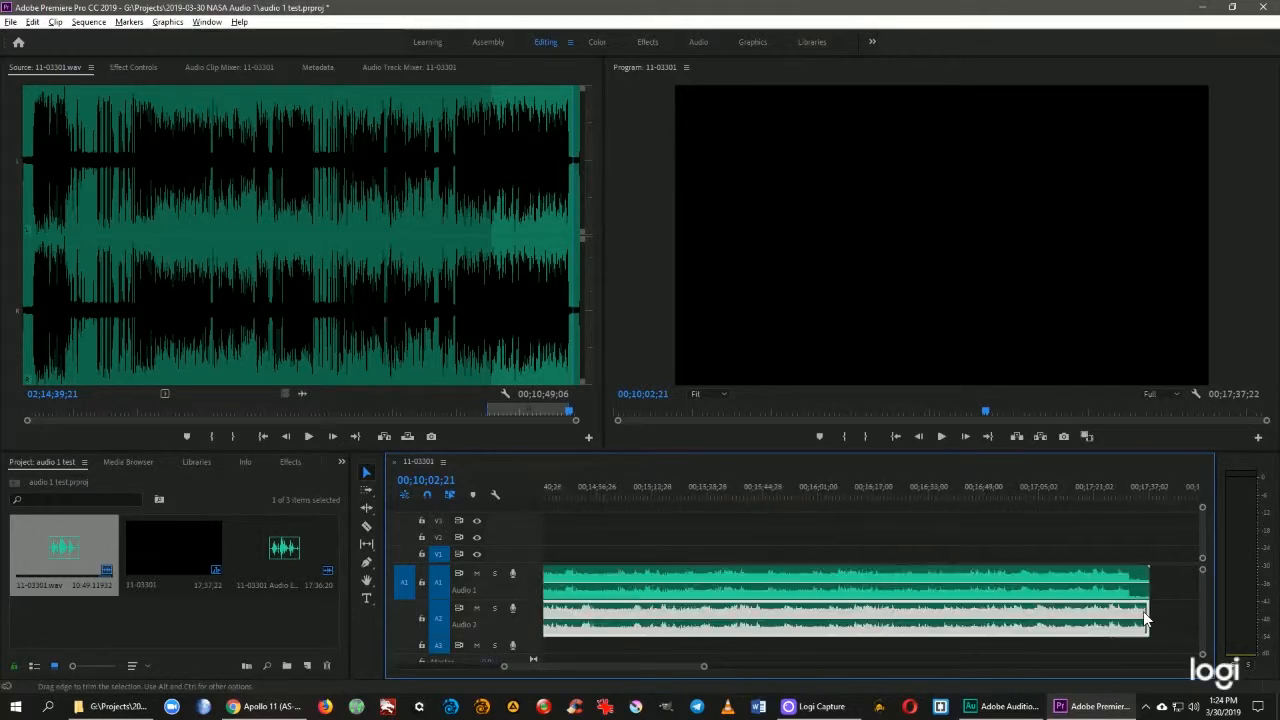
- Trim the end of the audio clip on track Audio 2 back to about 00;17;33
scroll(1145, 620, up, 3)
drag(1150, 620, 1123, 614)
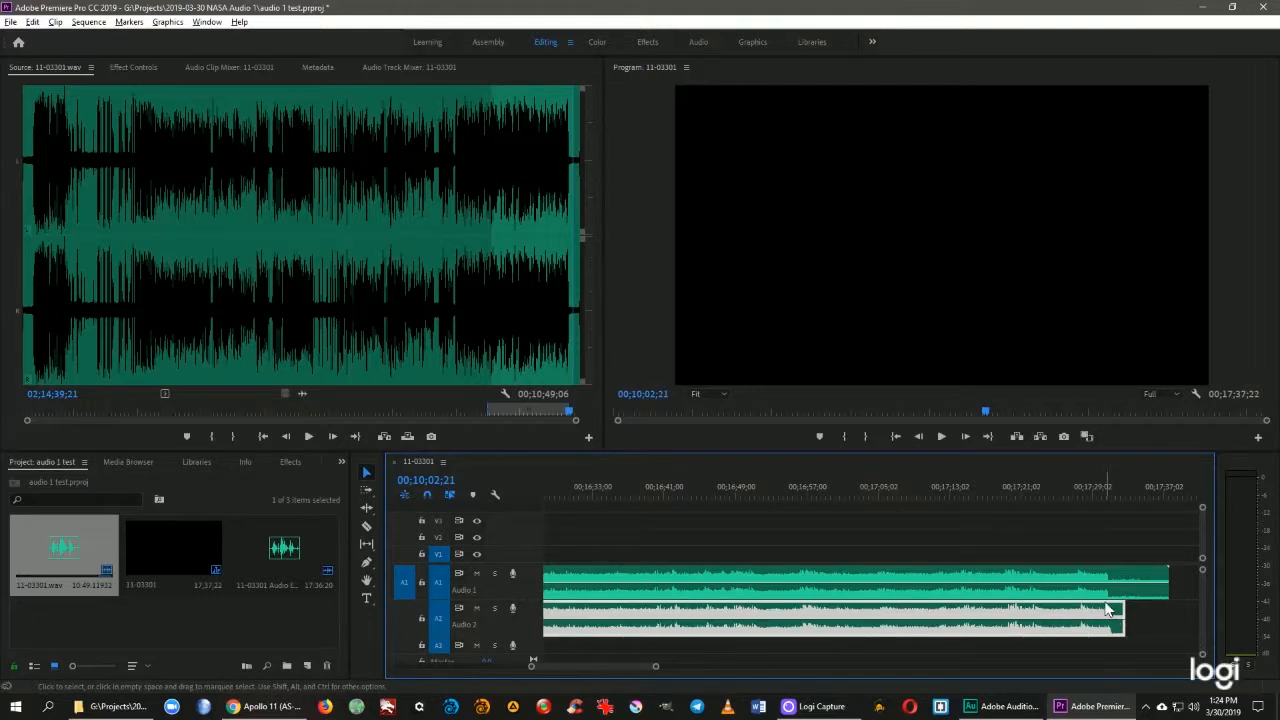
scroll(1108, 610, up, 6)
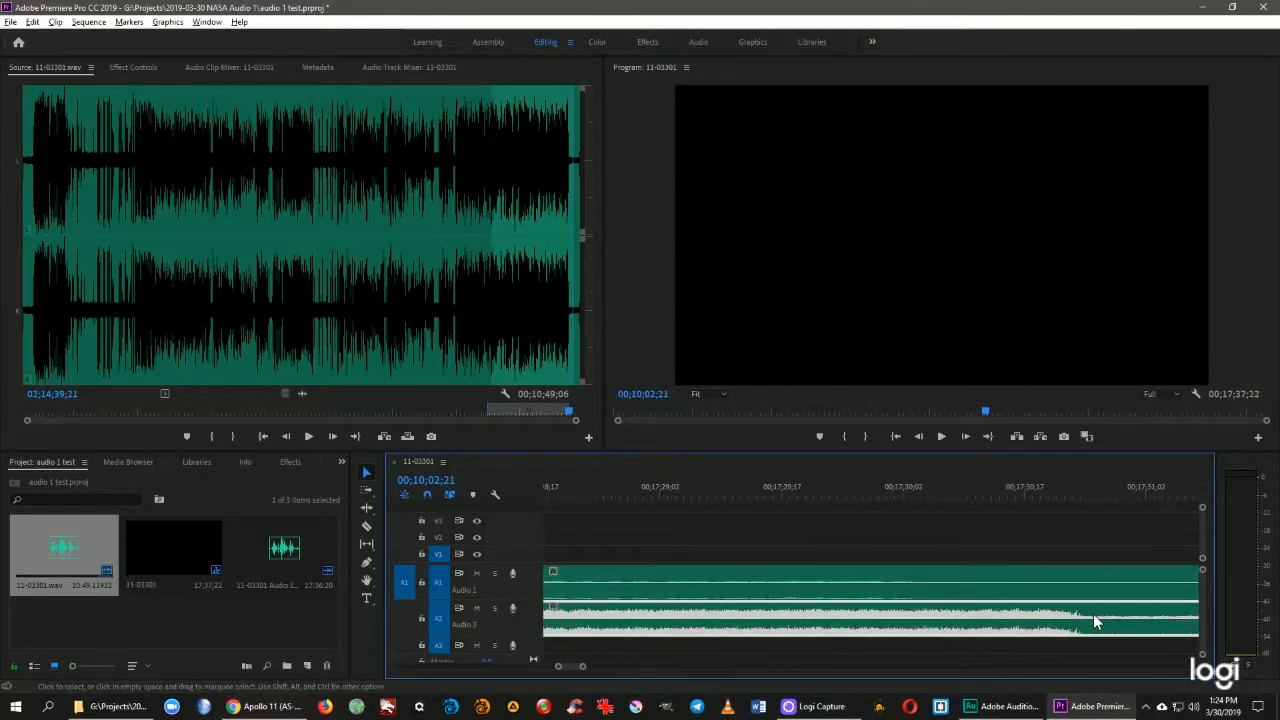
scroll(1094, 618, down, 3)
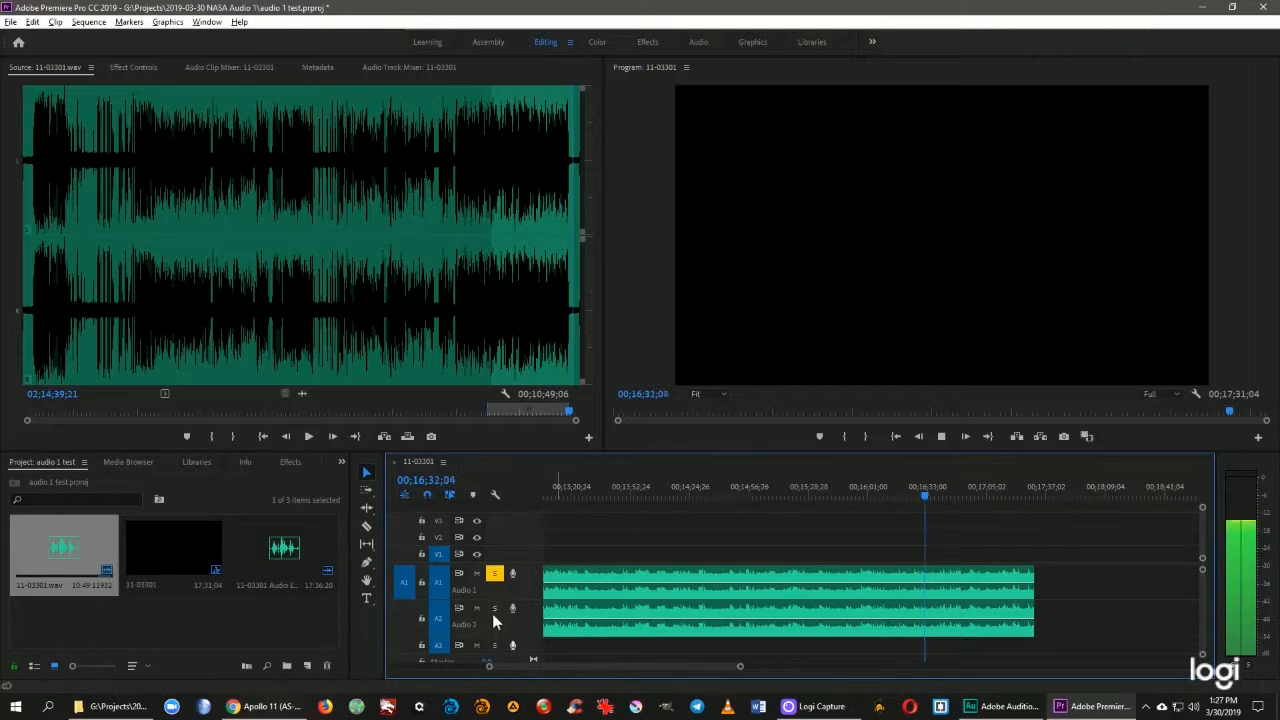
- During playback, switch the solo from Audio 1 to Audio 2 and back to Audio 1 to compare both versions, and stop playback
click(494, 608)
click(495, 575)
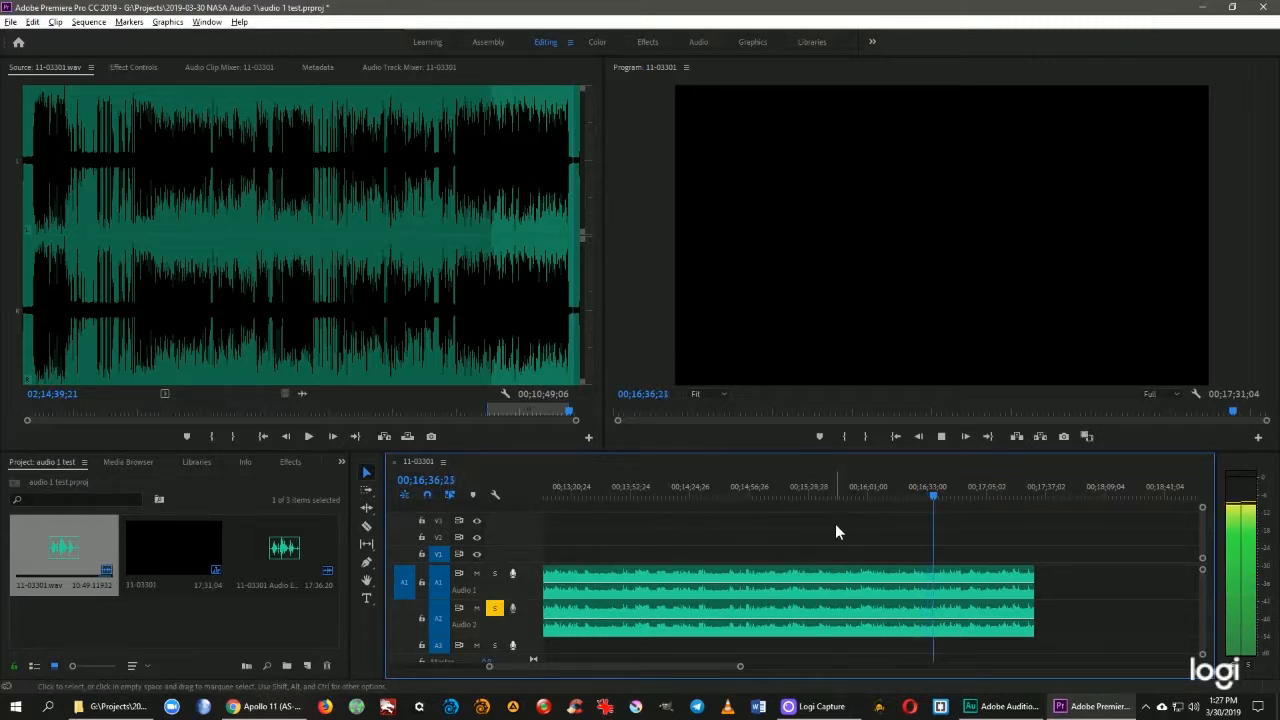
click(495, 608)
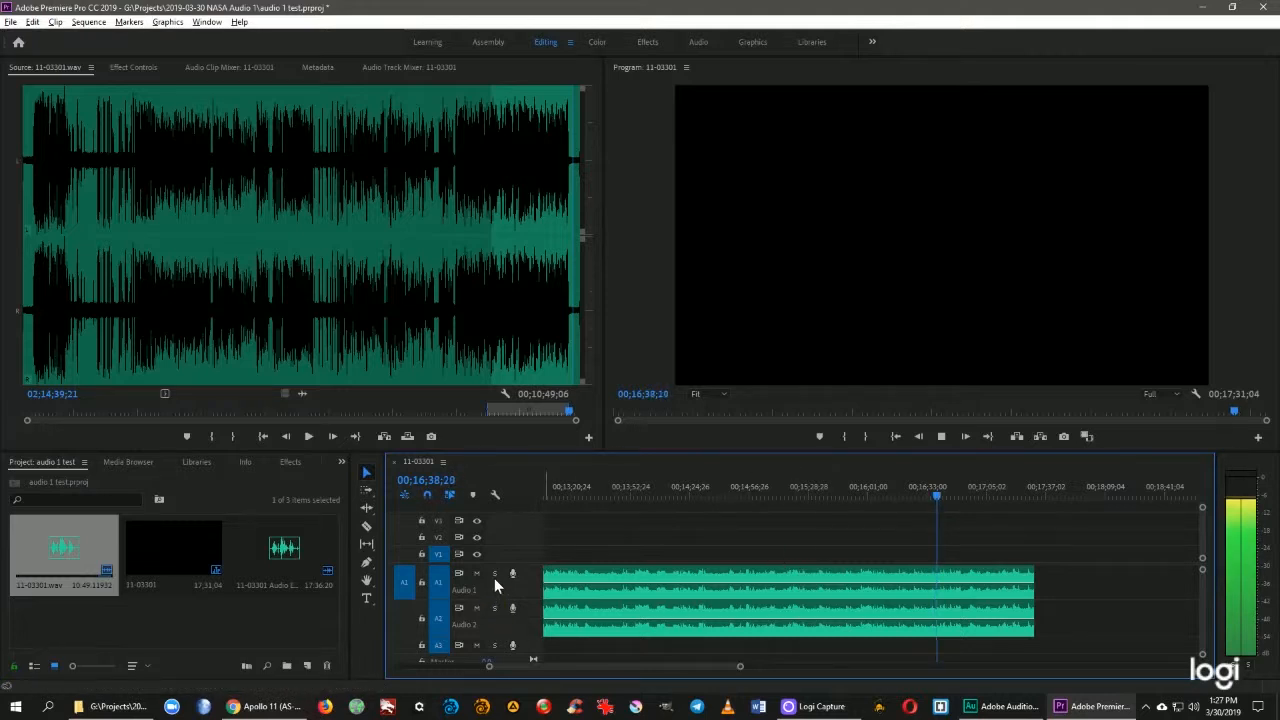
click(495, 574)
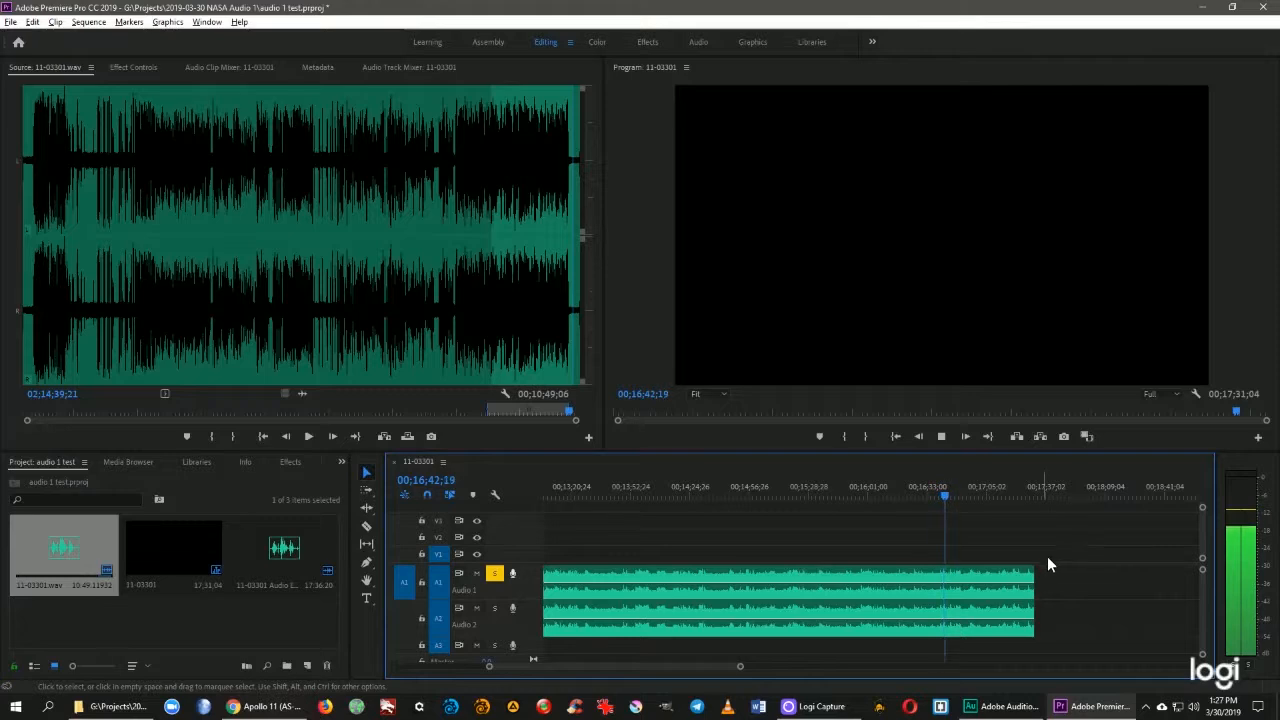
key(space)
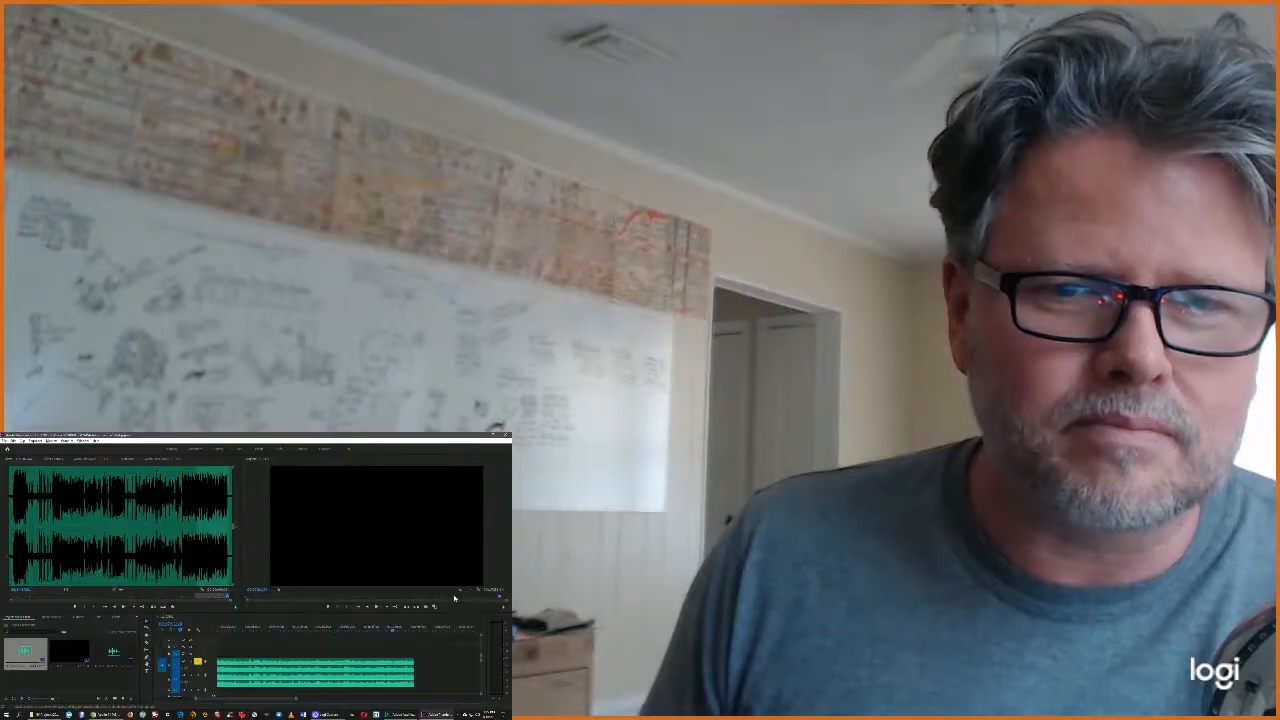